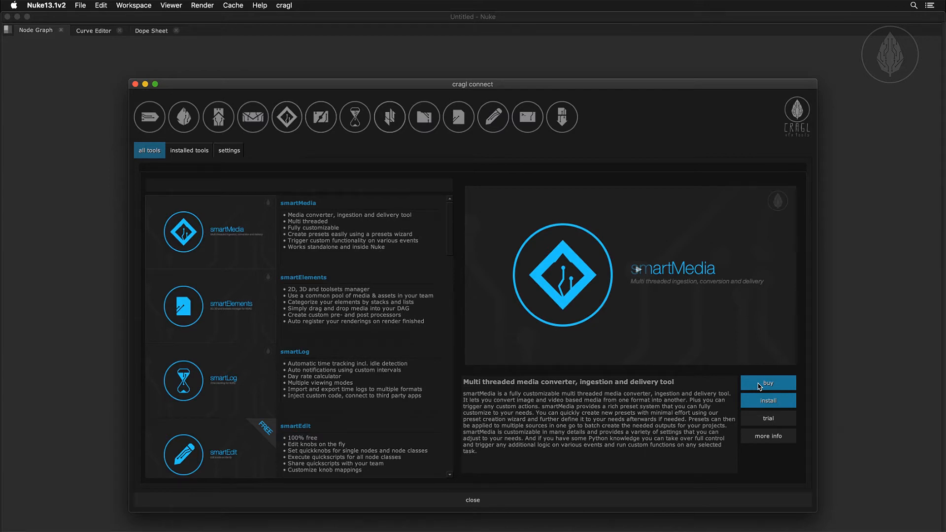
# - Install smartMedia from cragl connect, authenticating with the install code and activating it
pyautogui.click(754, 404)
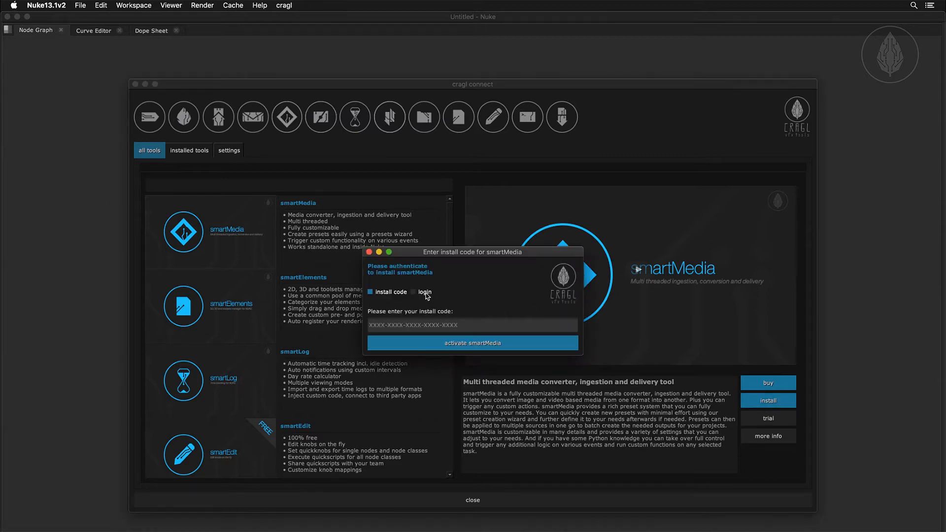
pyautogui.click(424, 293)
pyautogui.click(394, 295)
pyautogui.click(415, 324)
pyautogui.press('super+v')
pyautogui.click(434, 344)
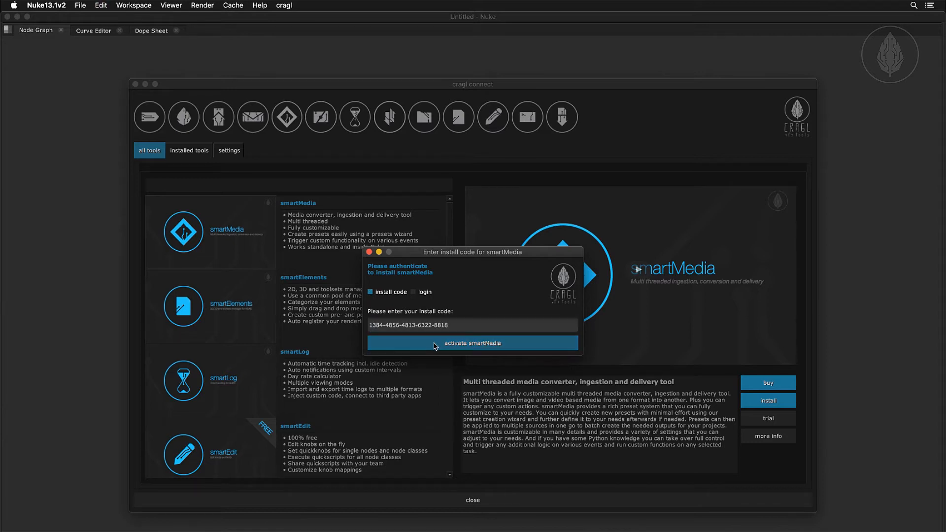
pyautogui.click(351, 370)
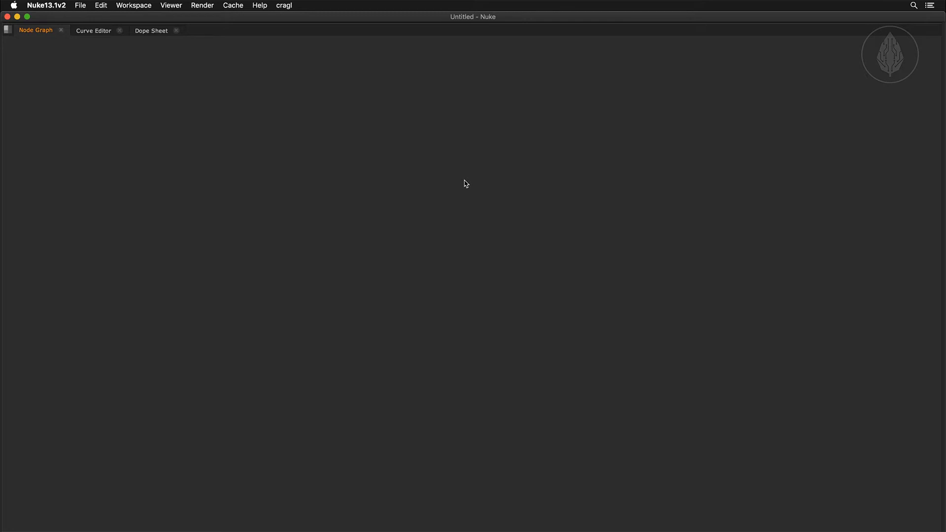
# - Check the installed cragl tools in Nuke for the smartMedia entry
pyautogui.click(286, 5)
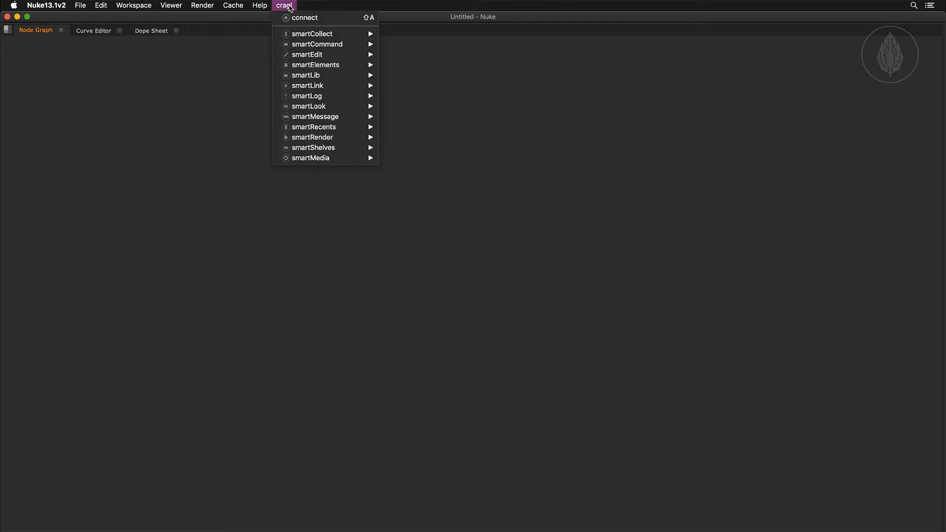
pyautogui.moveTo(319, 160)
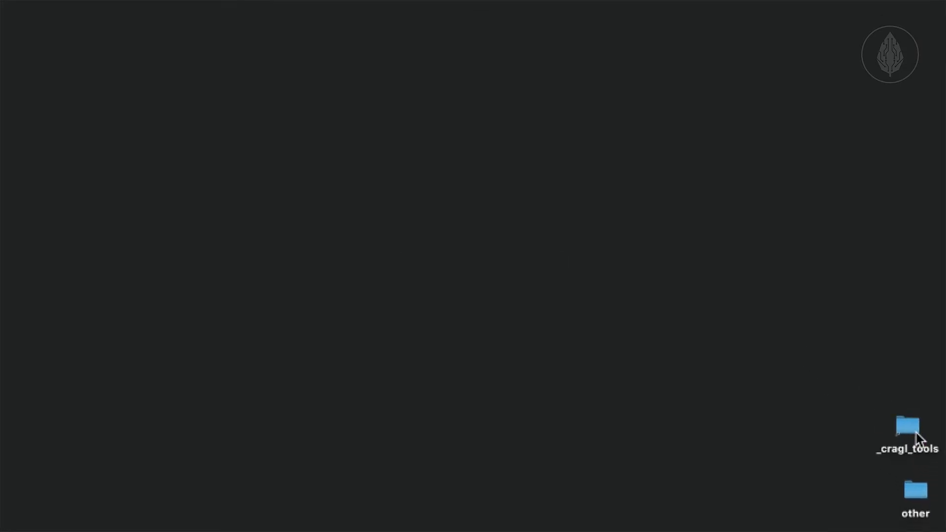
# - Switch to Finder and launch START_MACOS.command from _cragl_tools/smartMedia_v0.1.0/cp37/standalone
pyautogui.doubleClick(918, 450)
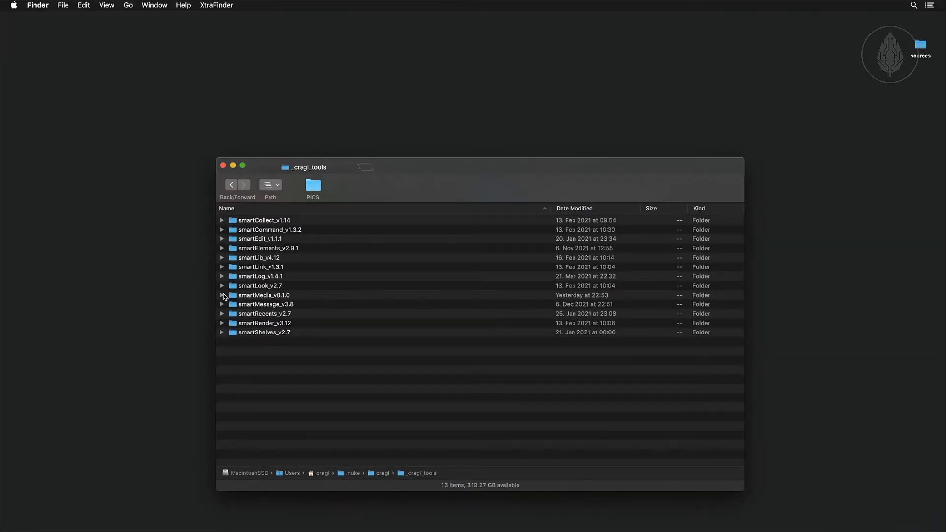
pyautogui.click(222, 295)
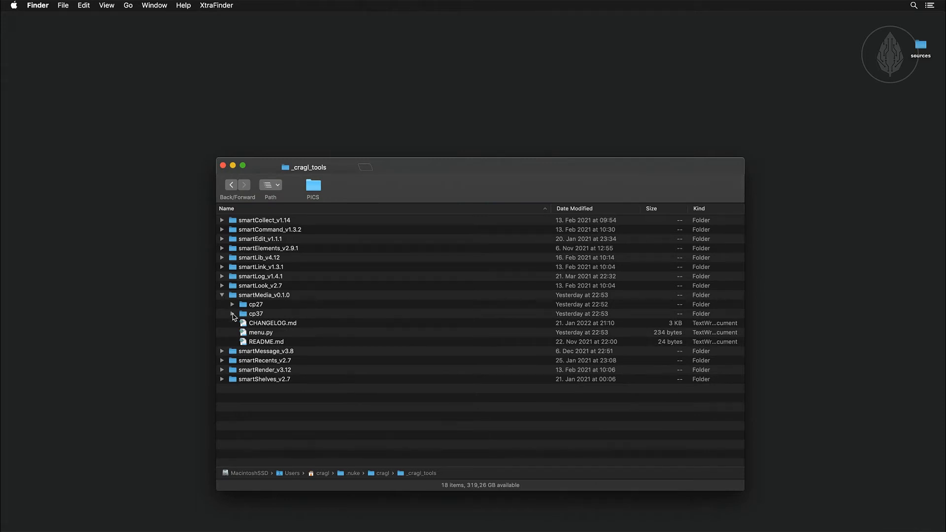
pyautogui.click(233, 315)
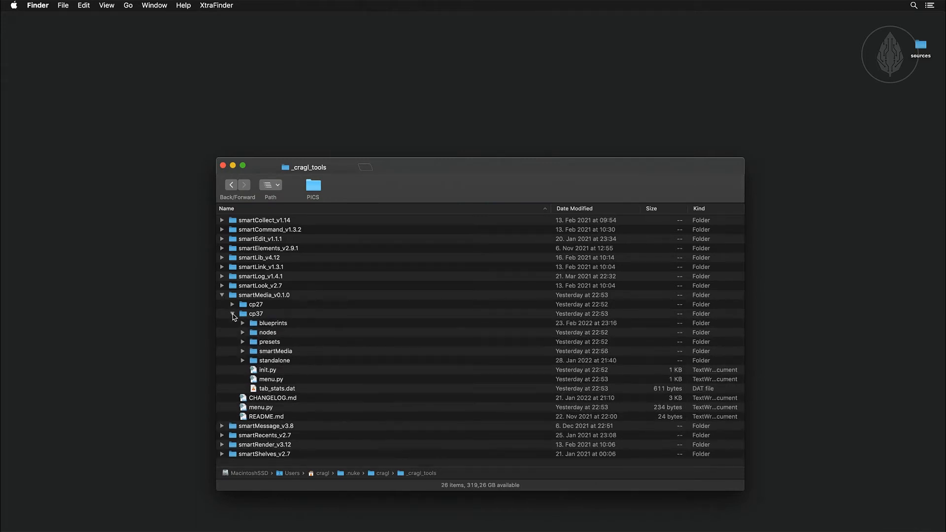
pyautogui.click(243, 362)
pyautogui.doubleClick(274, 380)
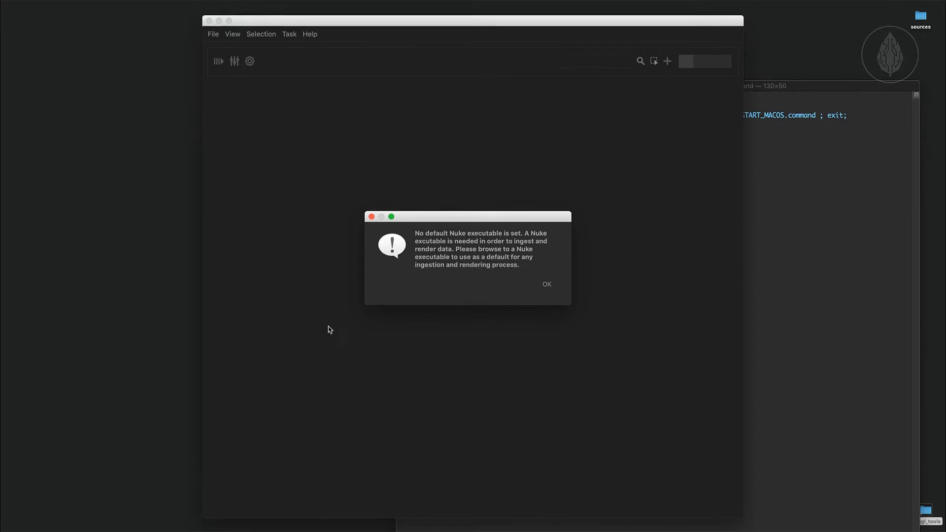
# - Set Nuke13.1v2.app from /Applications/Nuke13.1v2 as the default Nuke executable for smartMedia
pyautogui.click(547, 284)
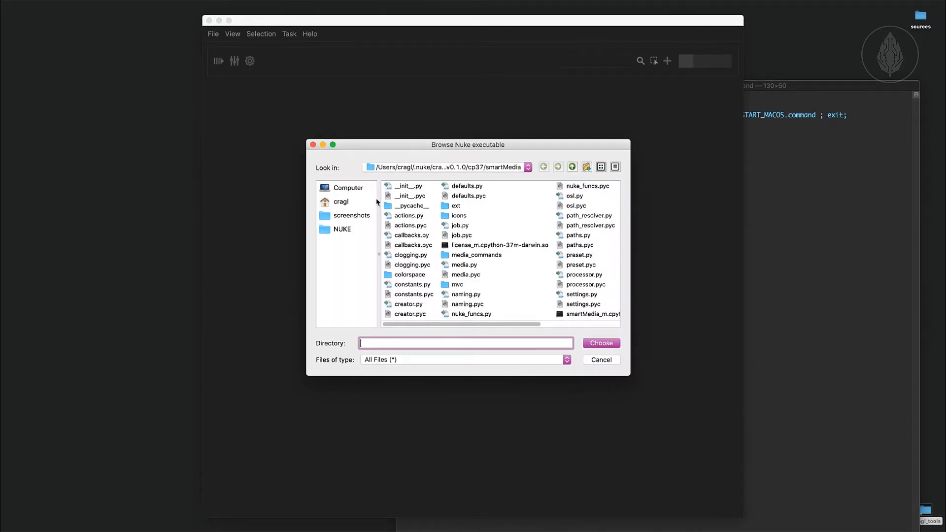
pyautogui.click(353, 187)
pyautogui.doubleClick(392, 186)
pyautogui.doubleClick(405, 196)
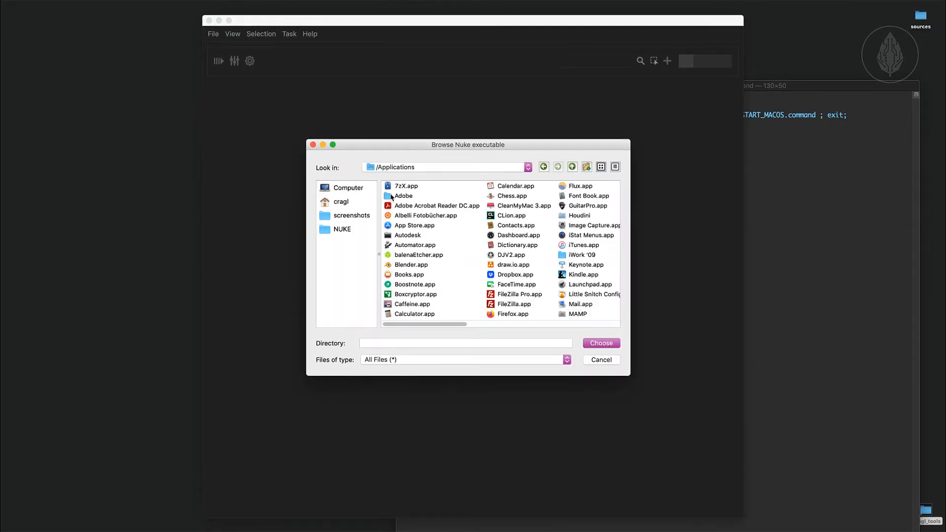
pyautogui.moveTo(425, 324); pyautogui.dragTo(498, 331)
pyautogui.click(493, 236)
pyautogui.doubleClick(492, 236)
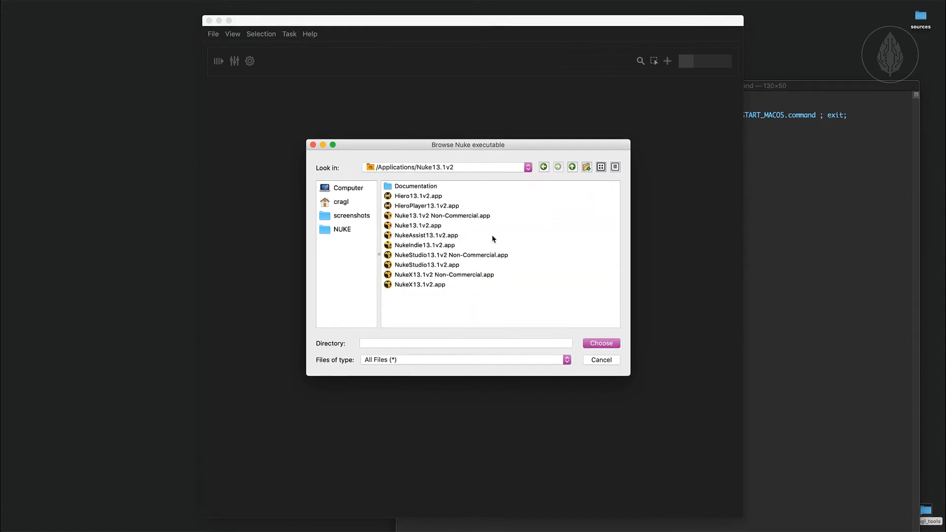
pyautogui.doubleClick(433, 226)
pyautogui.click(596, 342)
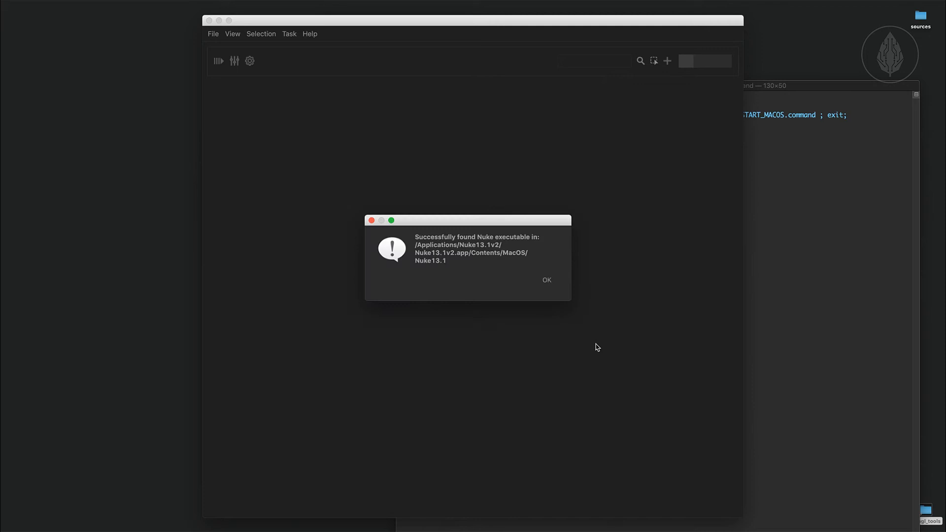
pyautogui.click(547, 282)
# - Minimize the Terminal window and load the desktop's sources folder into smartMedia as jobs
pyautogui.click(769, 197)
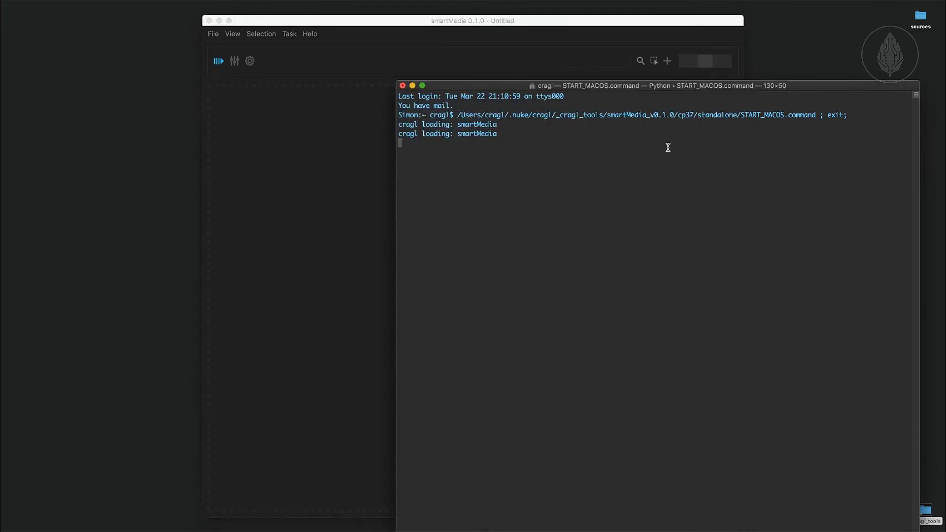
pyautogui.click(412, 86)
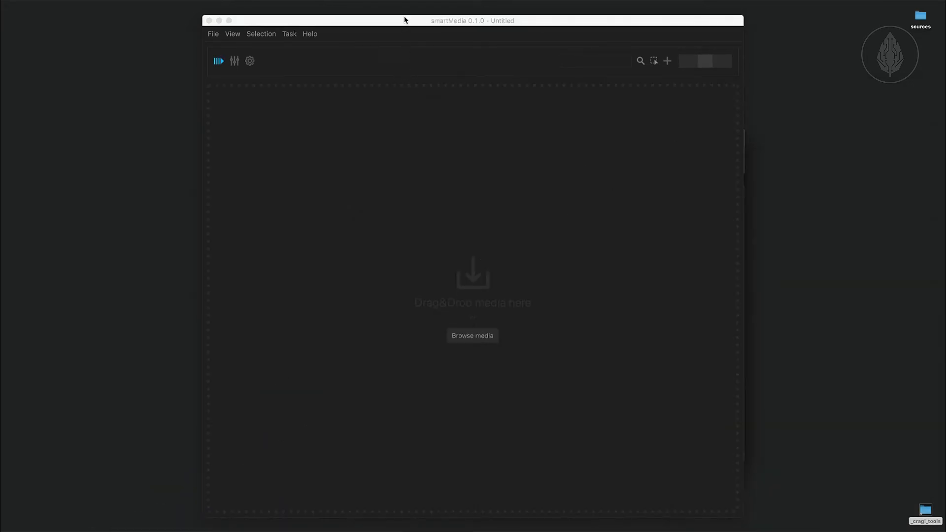
pyautogui.moveTo(407, 20); pyautogui.dragTo(413, 20)
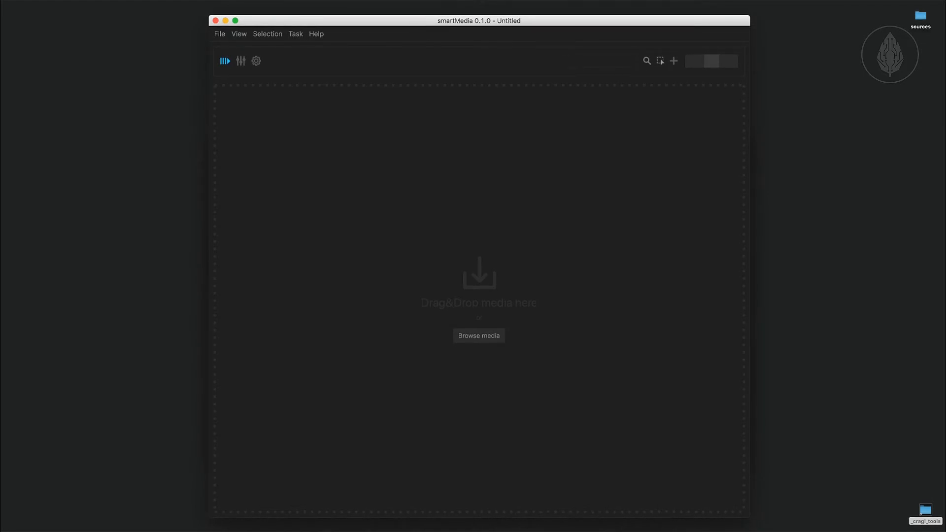
pyautogui.moveTo(921, 16); pyautogui.dragTo(528, 150)
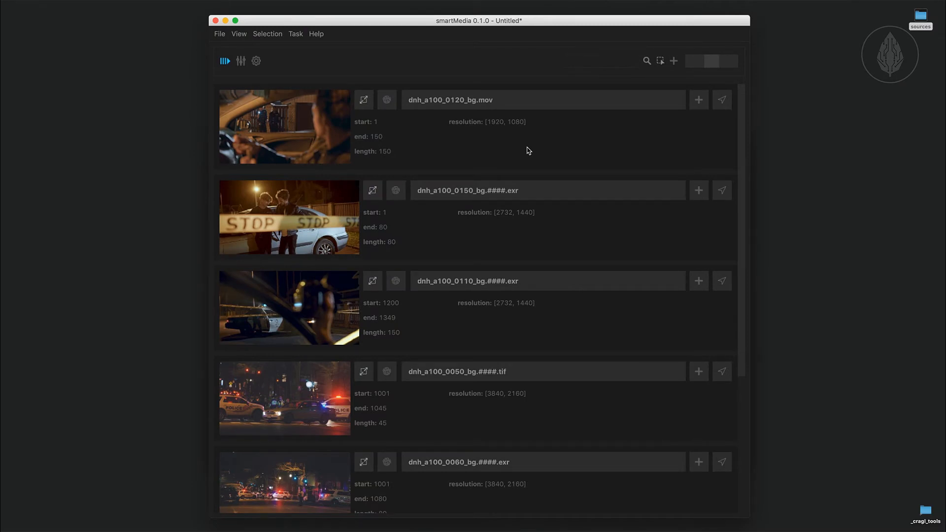
# - Inspect the source metadata and specs of the dnh_a100_0120_bg.mov job, and close the information view
pyautogui.click(529, 150)
pyautogui.hotkey('alt', 'i')
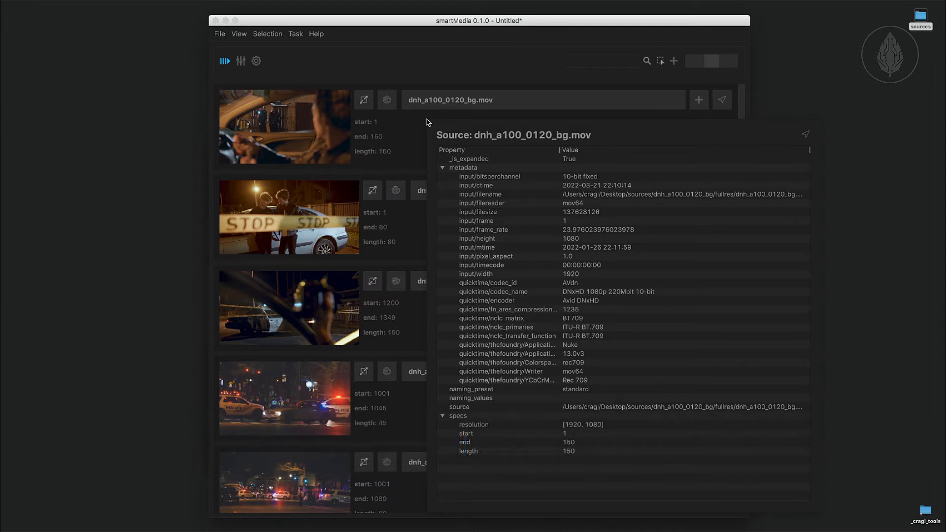
pyautogui.click(427, 122)
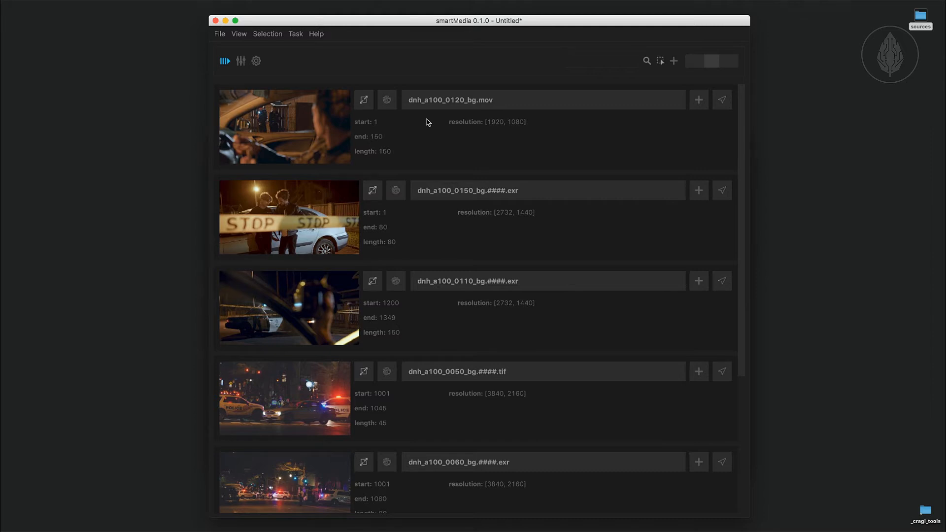
# - Adjust the thumbnail size in the job list, making the previews slightly larger
pyautogui.moveTo(715, 64)
pyautogui.mouseDown()
pyautogui.moveTo(729, 64)
pyautogui.moveTo(701, 67)
pyautogui.mouseUp()
pyautogui.moveTo(688, 67); pyautogui.dragTo(713, 63)
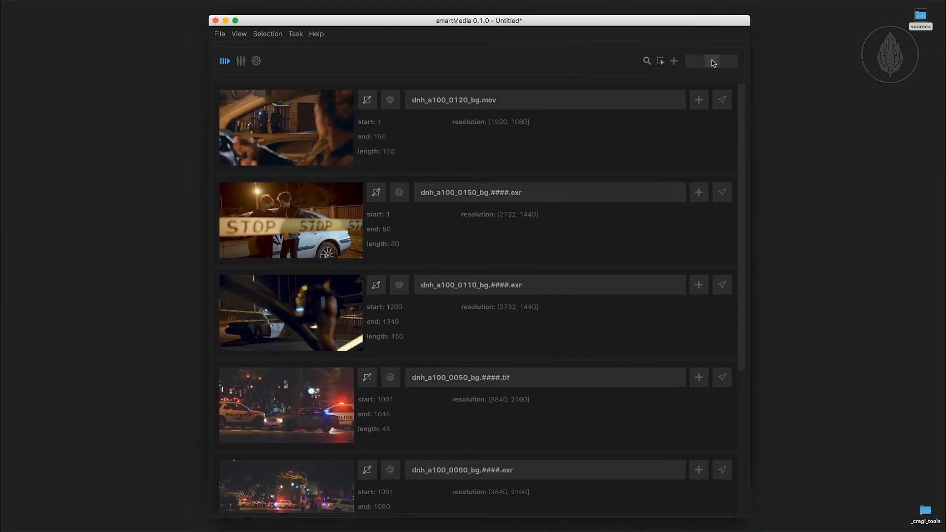
# - Contract the first three jobs individually, also expanding and contracting dnh_a100_0120_bg.mov again
pyautogui.click(451, 101)
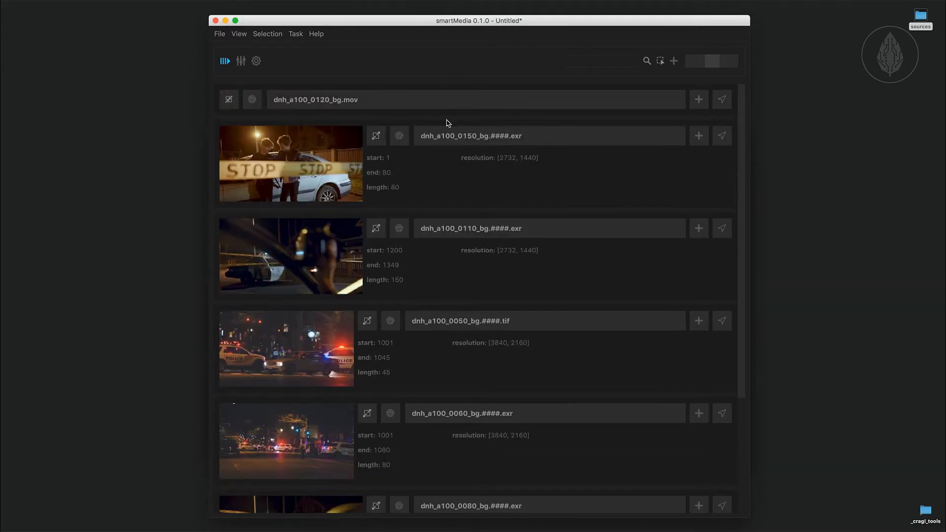
pyautogui.click(448, 137)
pyautogui.click(446, 172)
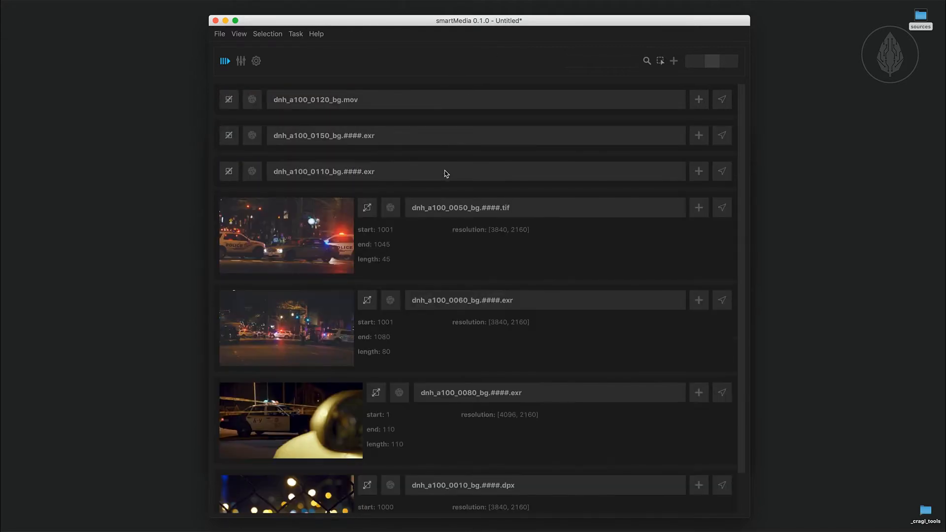
pyautogui.click(443, 142)
pyautogui.click(443, 142)
pyautogui.click(230, 102)
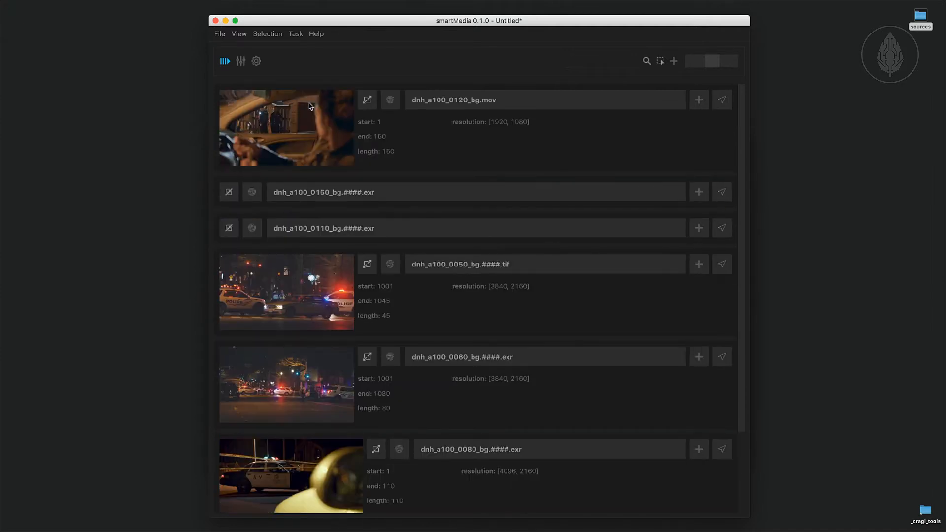
pyautogui.click(363, 103)
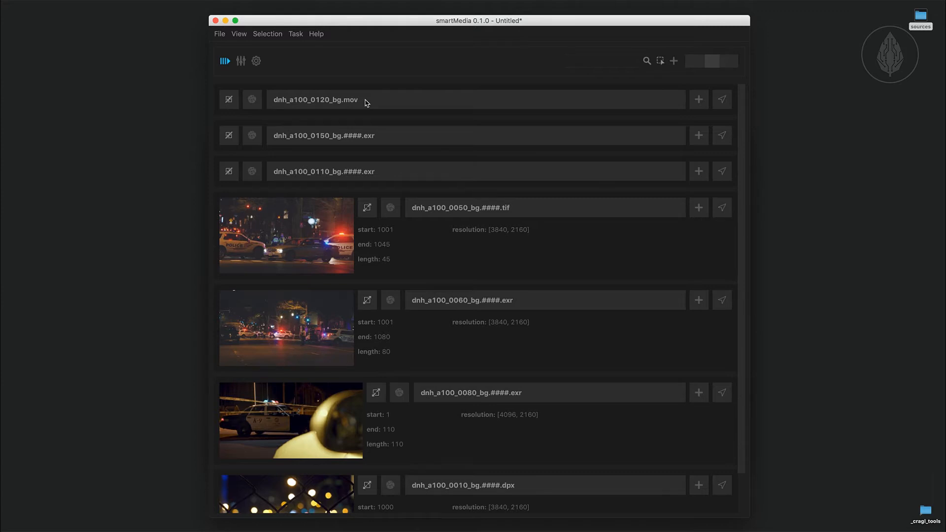
# - Contract all jobs in the list and expand only dnh_a100_0120_bg.mov
pyautogui.click(239, 34)
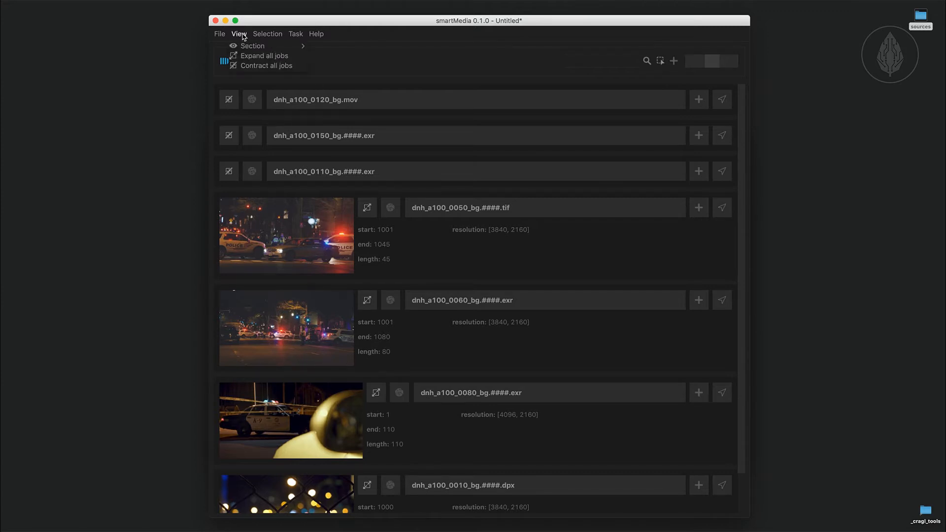
pyautogui.click(253, 66)
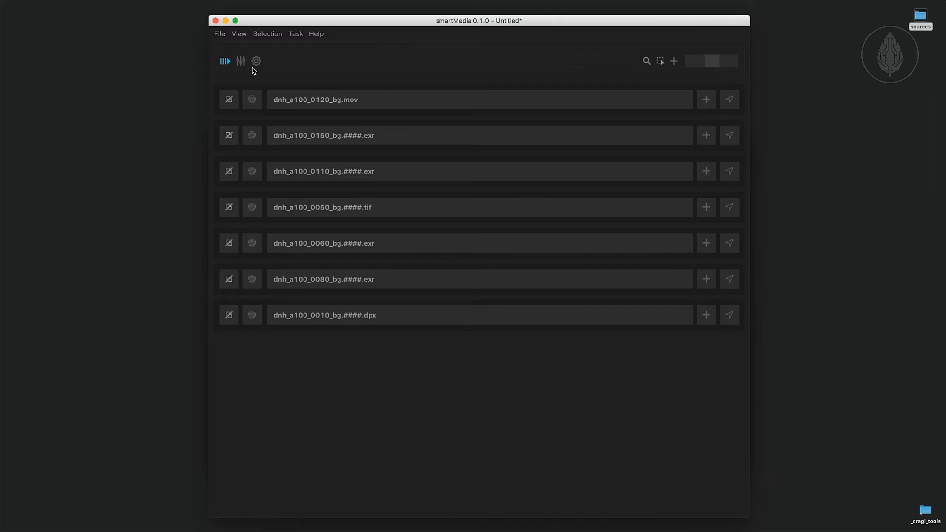
pyautogui.click(394, 99)
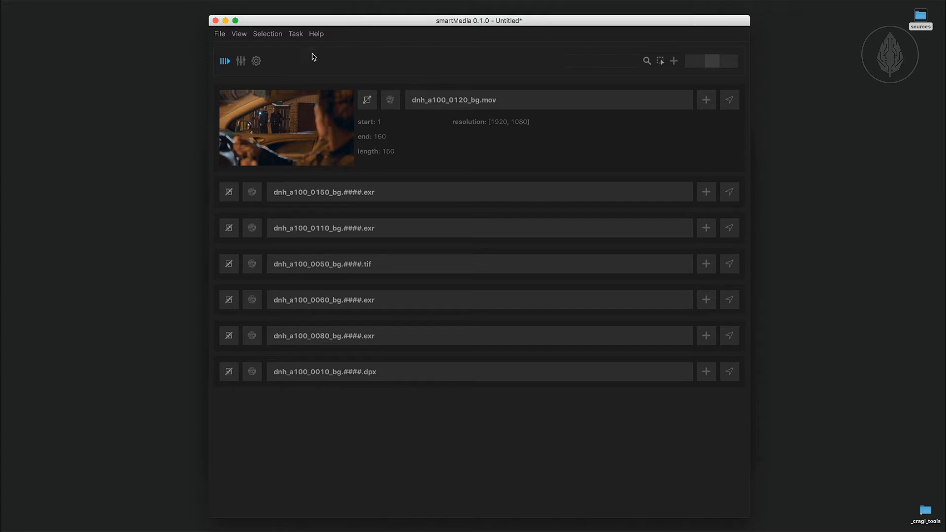
# - Save the session as a media file named dnh_delivery on the Desktop
pyautogui.click(219, 34)
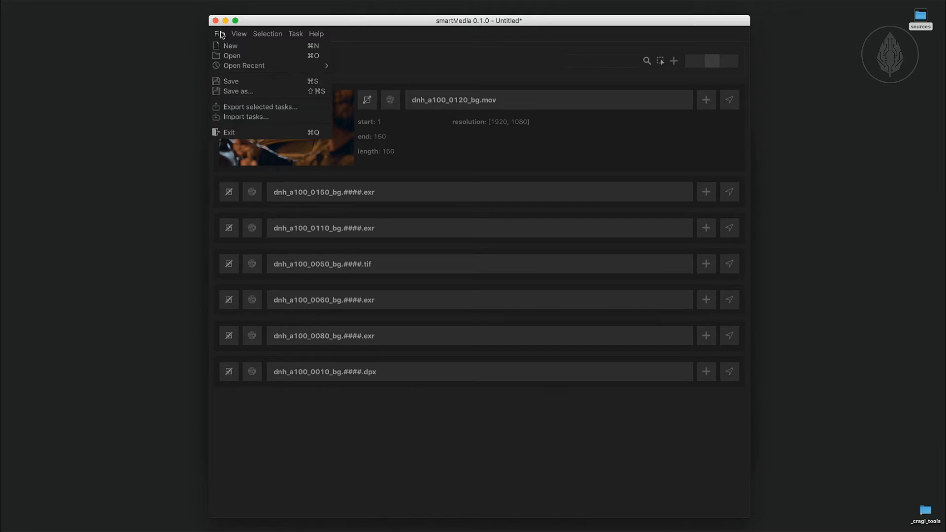
pyautogui.click(233, 91)
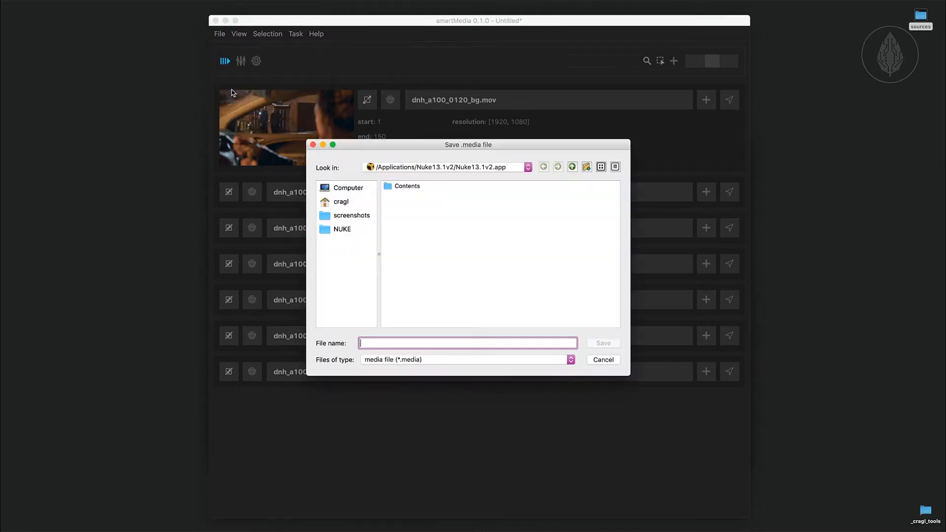
pyautogui.click(339, 202)
pyautogui.doubleClick(403, 314)
pyautogui.click(402, 343)
pyautogui.write('dnh_delivery')
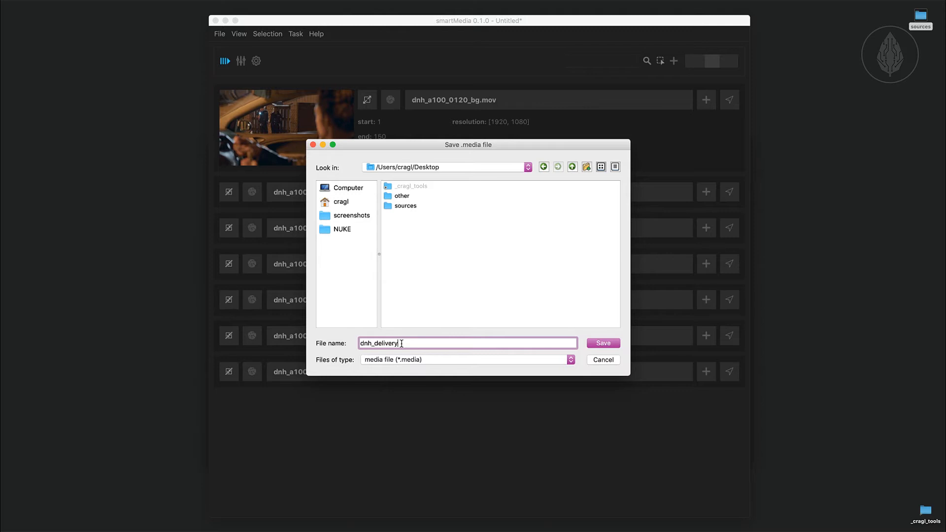
pyautogui.press('Return')
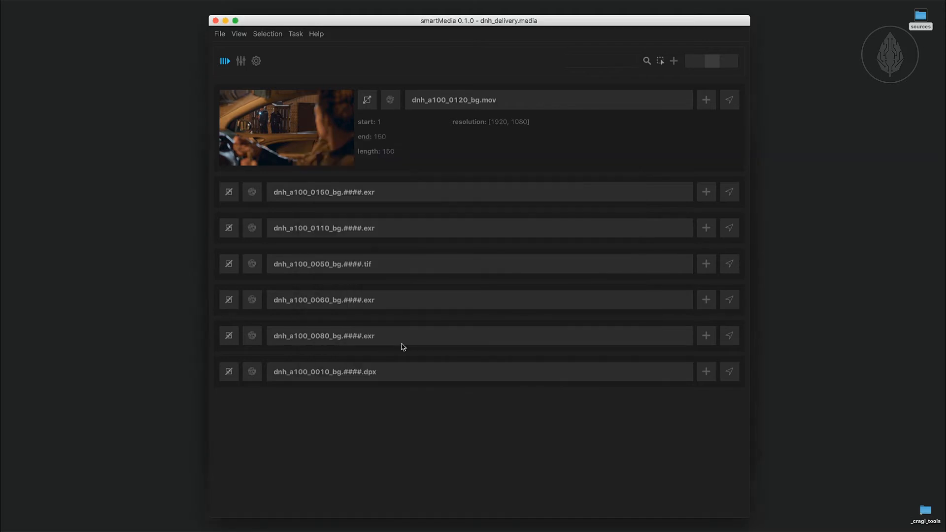
# - Open the dnh_delivery.media file from the Desktop
pyautogui.click(219, 35)
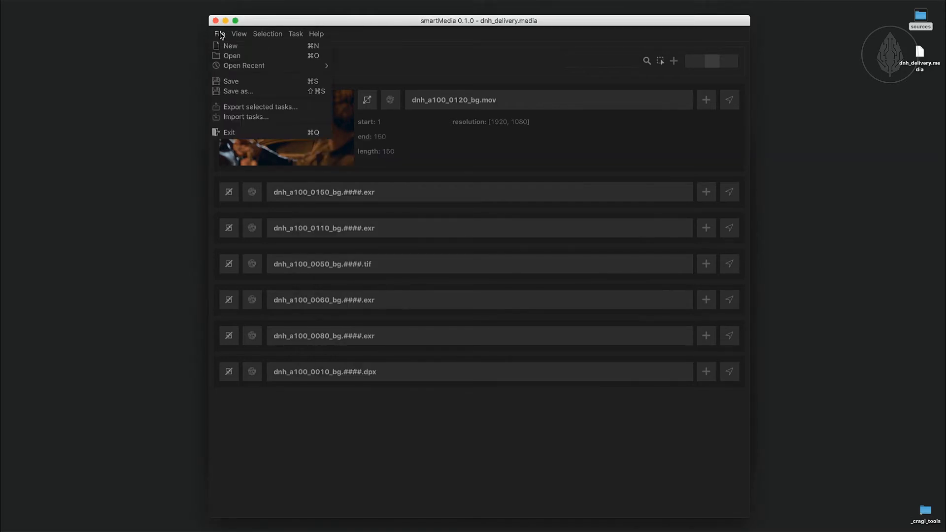
pyautogui.click(227, 58)
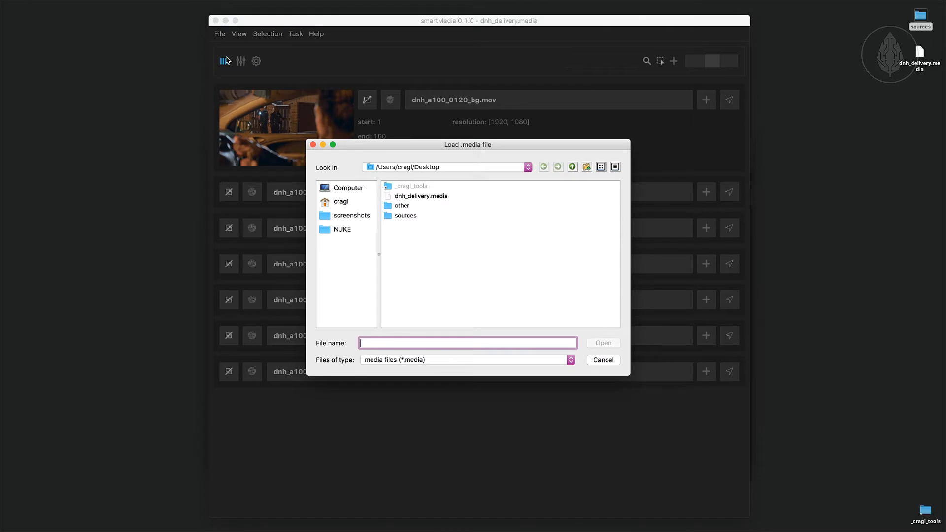
pyautogui.click(419, 196)
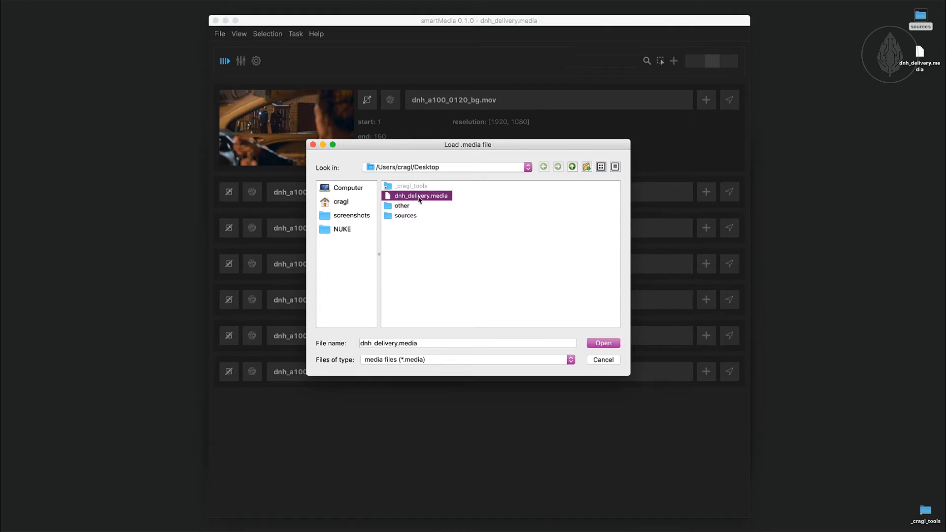
pyautogui.click(600, 344)
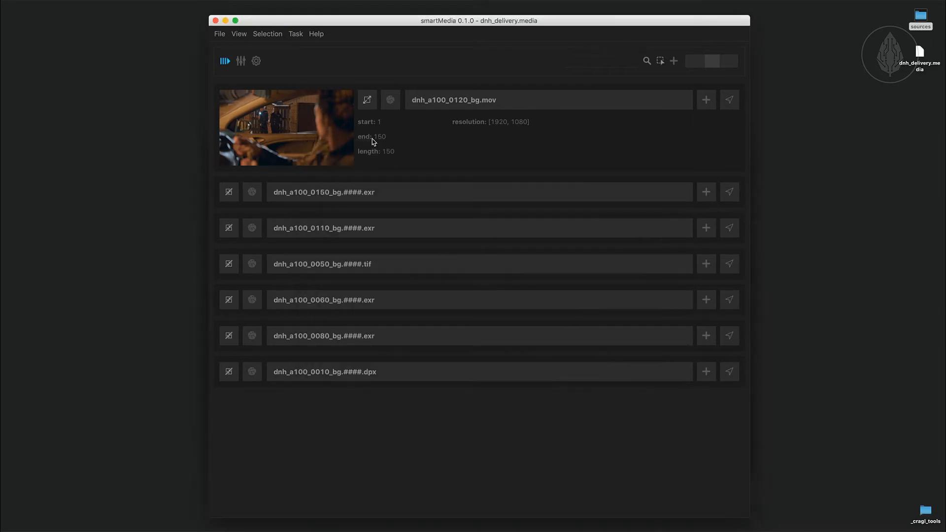
# - Check the list of recently opened sessions and load dnh_delivery.media from the Desktop into the smartMedia window
pyautogui.click(219, 35)
pyautogui.moveTo(230, 67)
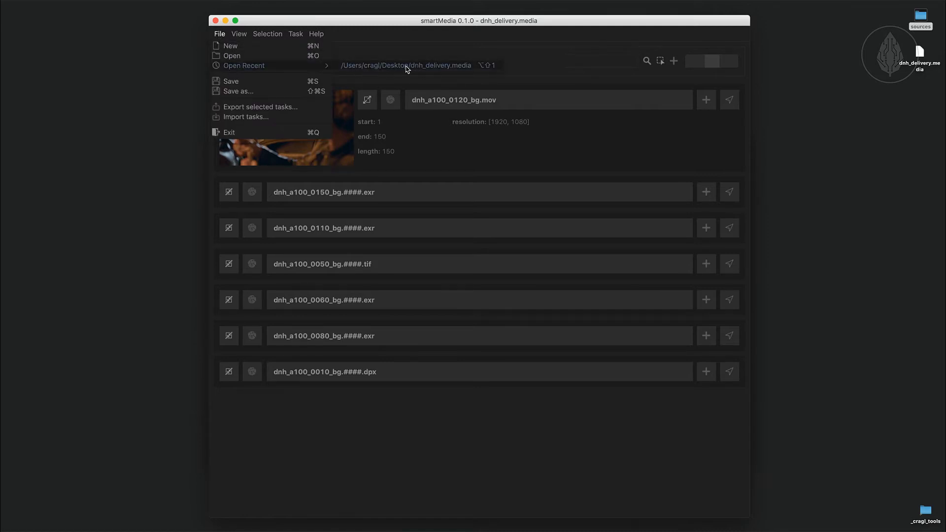
pyautogui.click(537, 66)
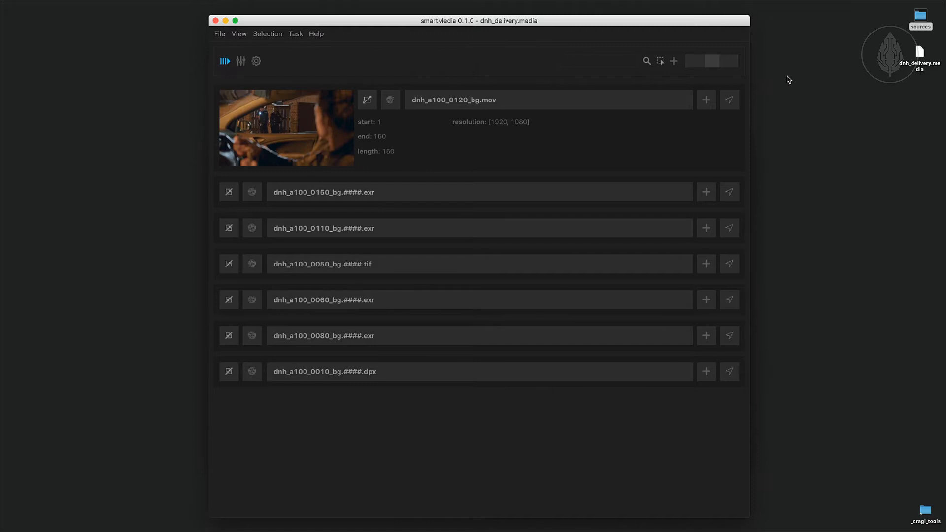
pyautogui.moveTo(906, 58); pyautogui.dragTo(733, 31)
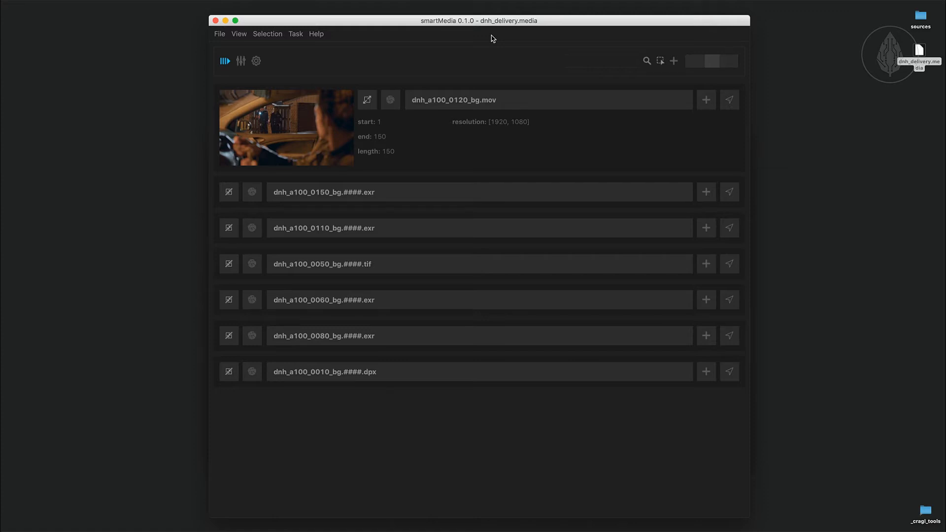
# - Add a task with the proxy_jpg_halfres preset to dnh_a100_0120_bg.mov and check its render path without changing it
pyautogui.click(708, 101)
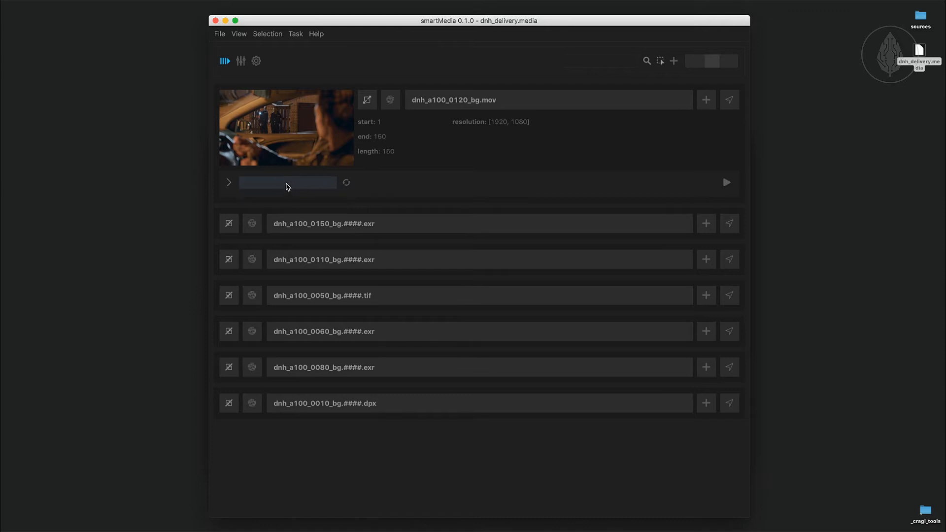
pyautogui.click(288, 187)
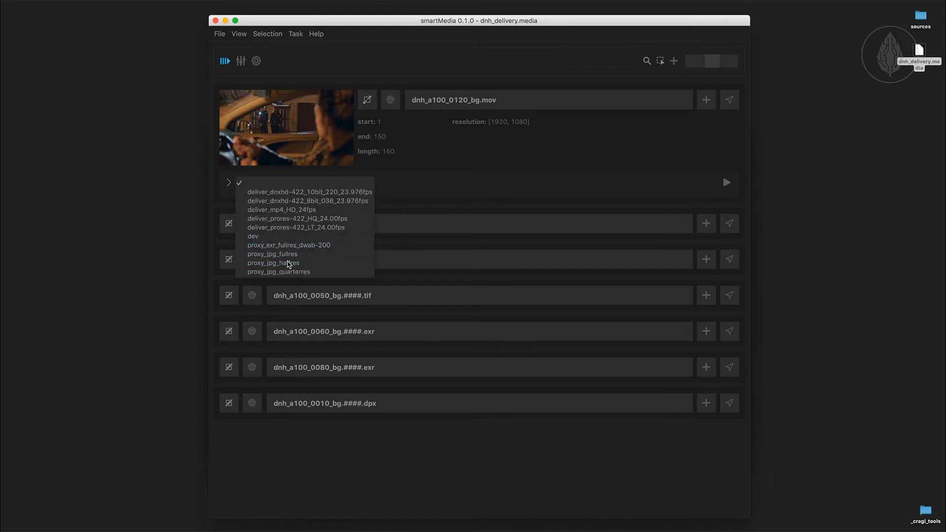
pyautogui.click(289, 263)
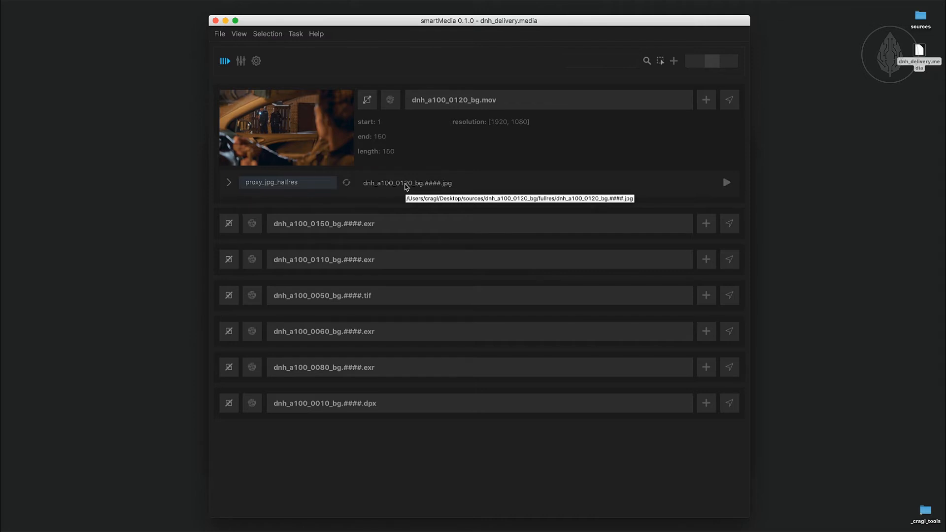
pyautogui.click(407, 185)
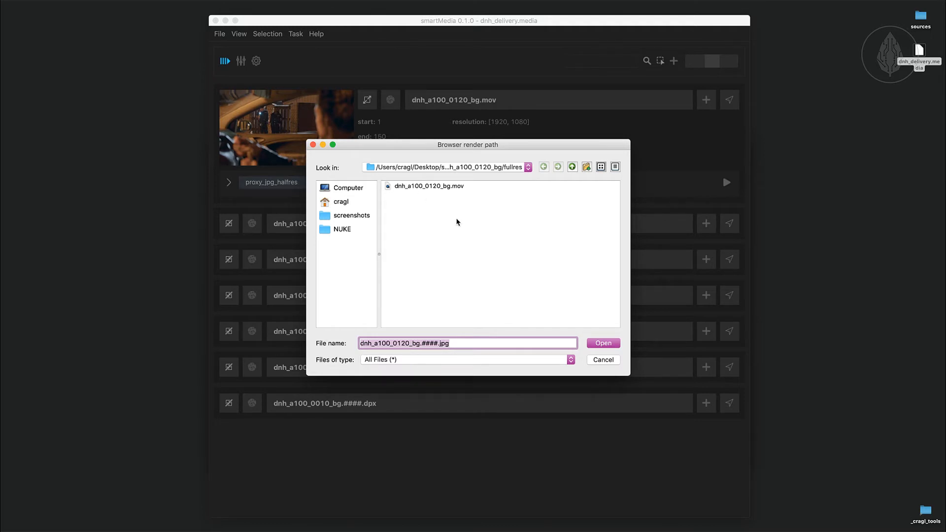
pyautogui.click(599, 360)
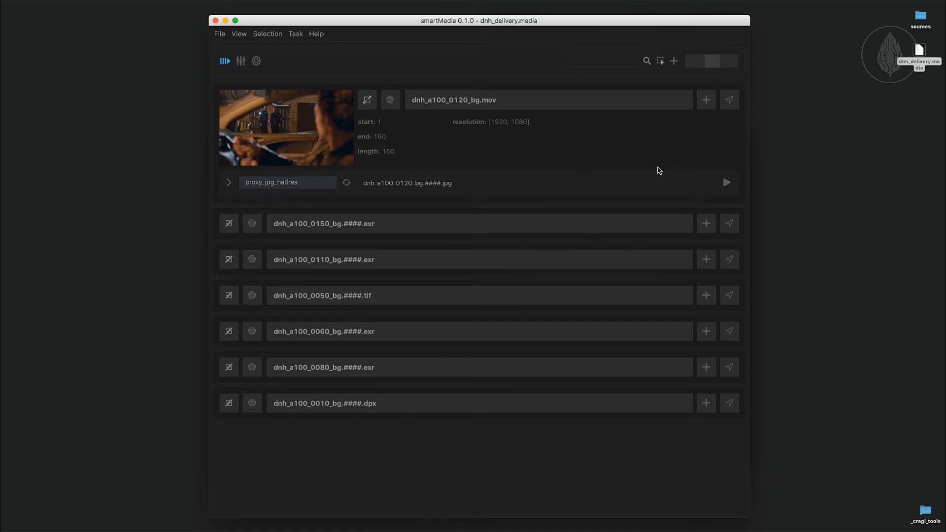
# - Render the proxy_jpg_halfres task, reveal the rendered JPG files in their folder, and close that folder window
pyautogui.click(726, 183)
pyautogui.click(698, 184)
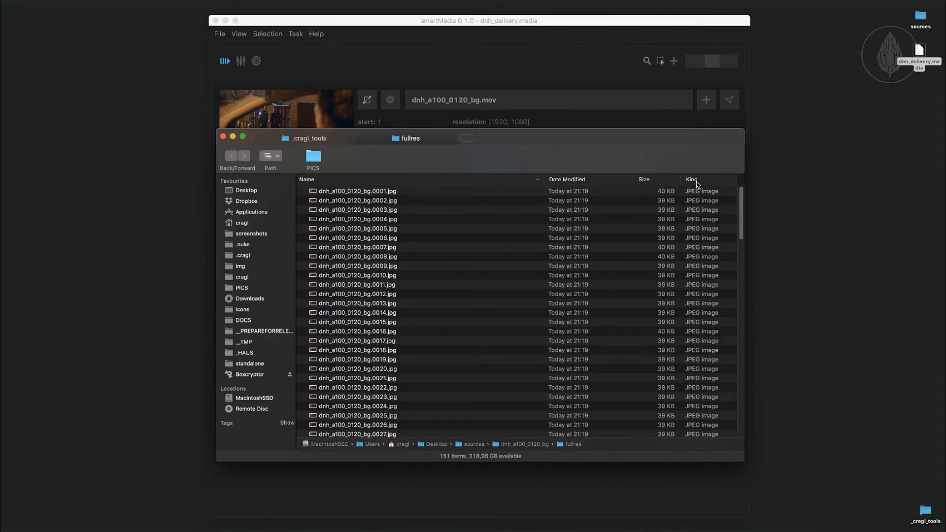
pyautogui.click(223, 137)
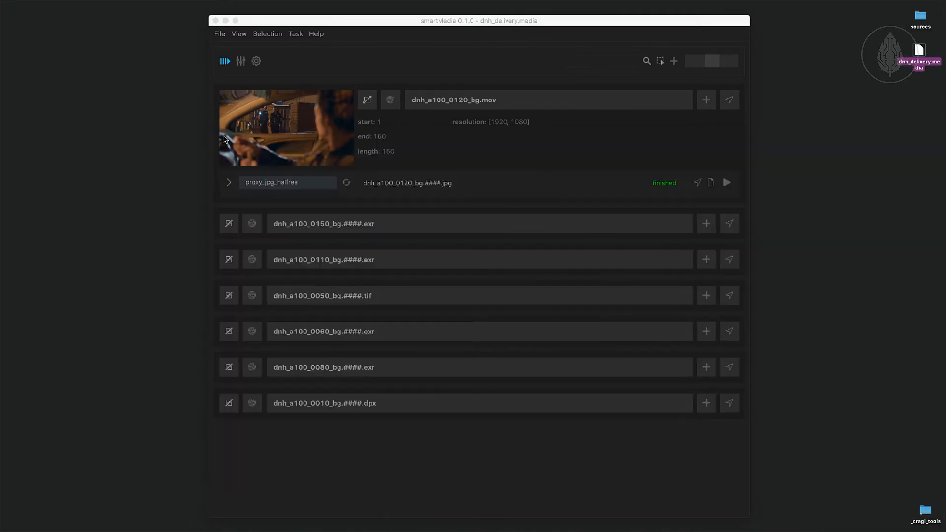
# - Send the rendered output of the proxy_jpg_halfres task to DJV
pyautogui.rightClick(581, 186)
pyautogui.moveTo(610, 215)
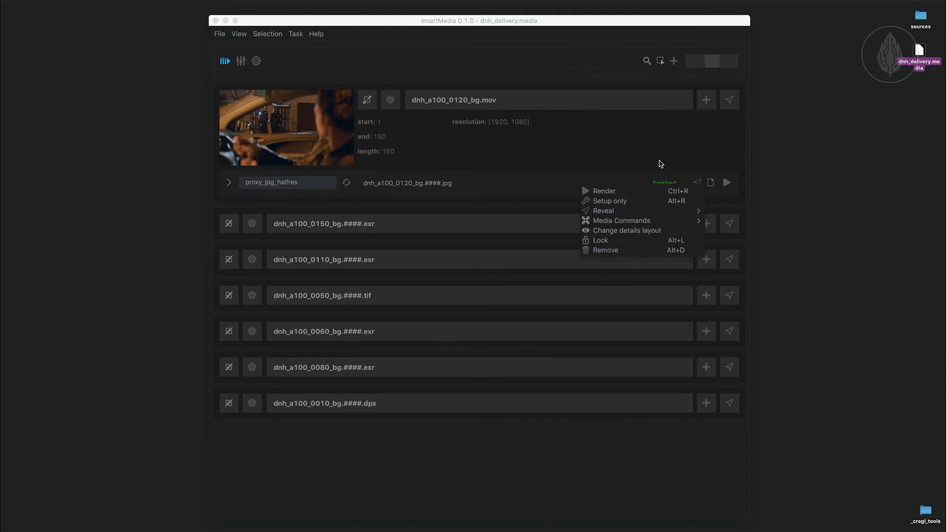
pyautogui.moveTo(636, 226)
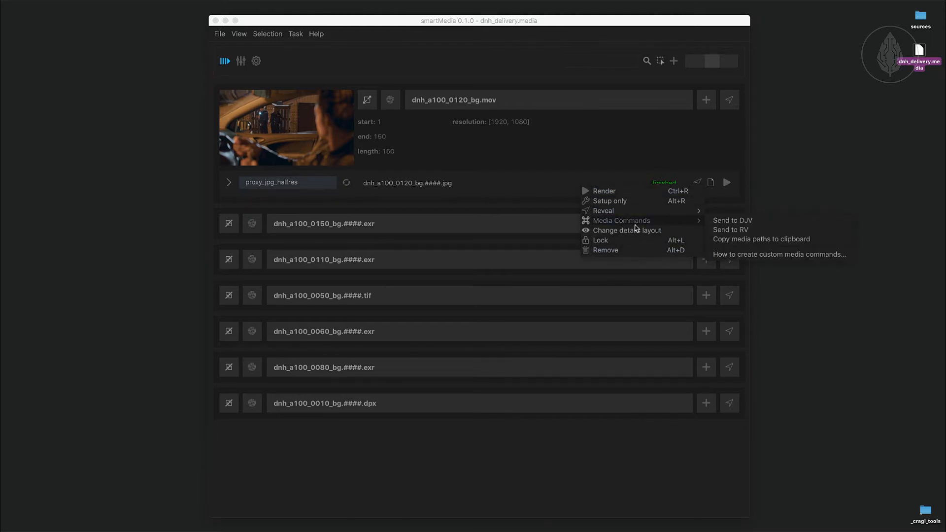
pyautogui.click(720, 220)
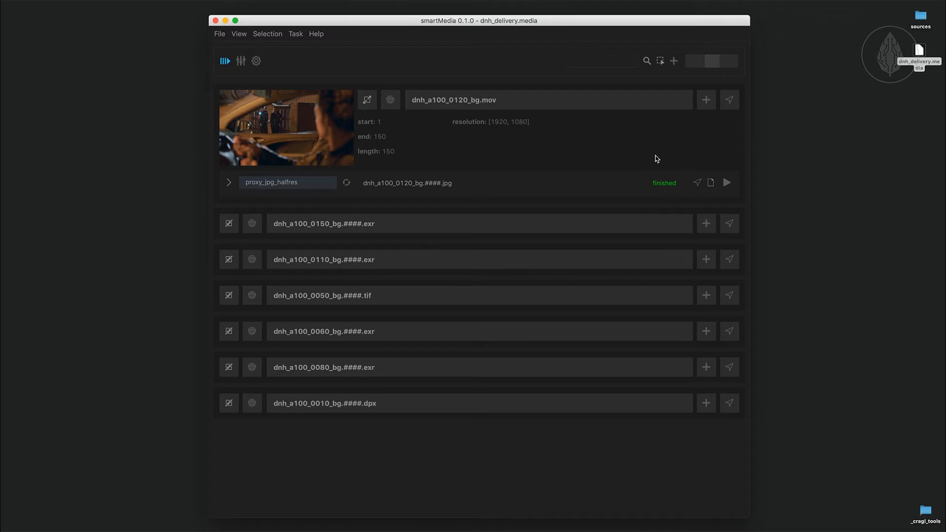
# - Assign the proxy_jpg_fullres preset to all sources in the job list
pyautogui.click(299, 35)
pyautogui.click(320, 49)
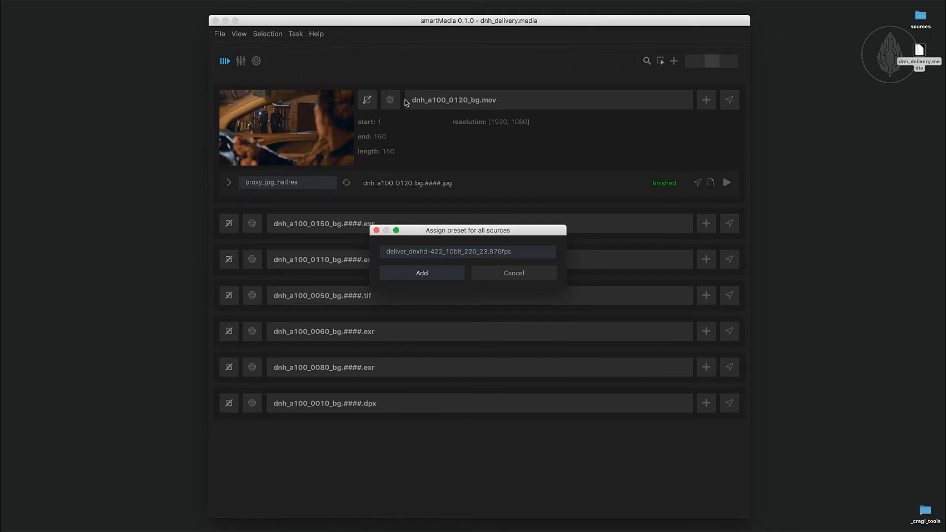
pyautogui.click(478, 252)
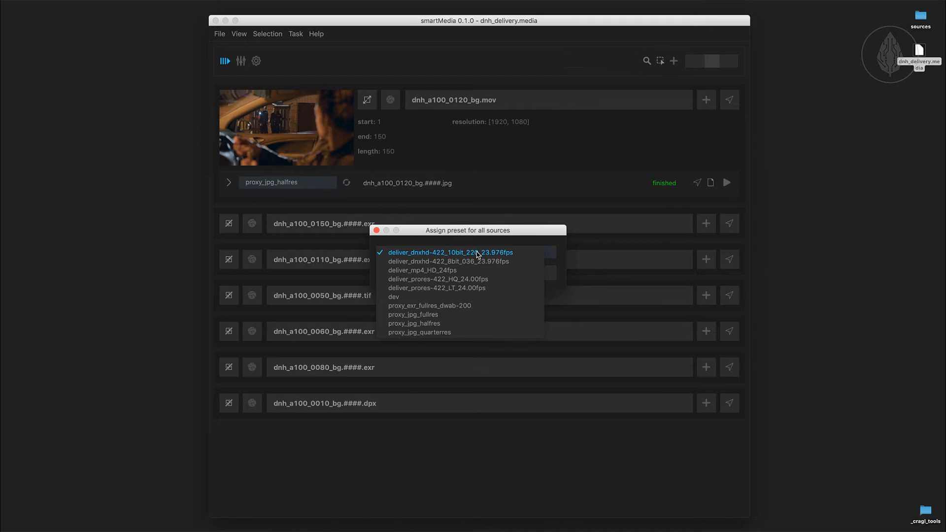
pyautogui.click(461, 312)
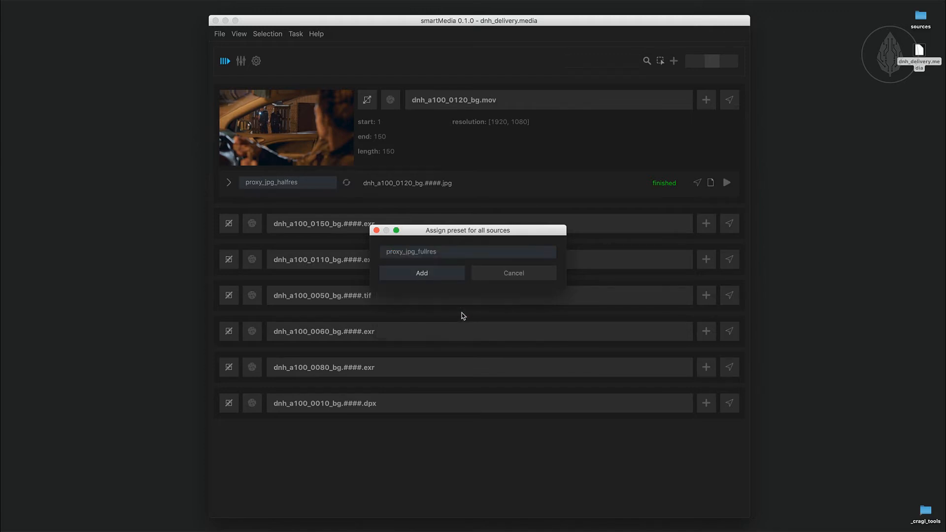
pyautogui.click(437, 274)
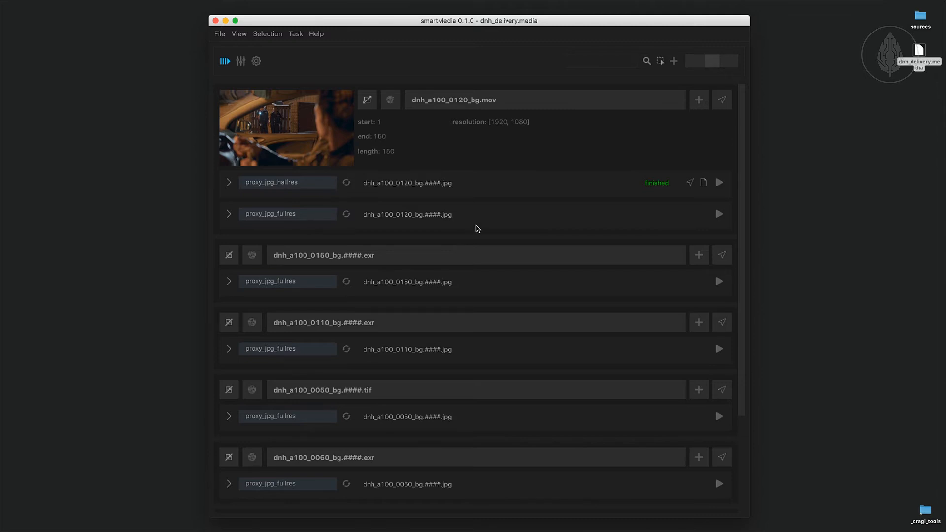
pyautogui.rightClick(498, 184)
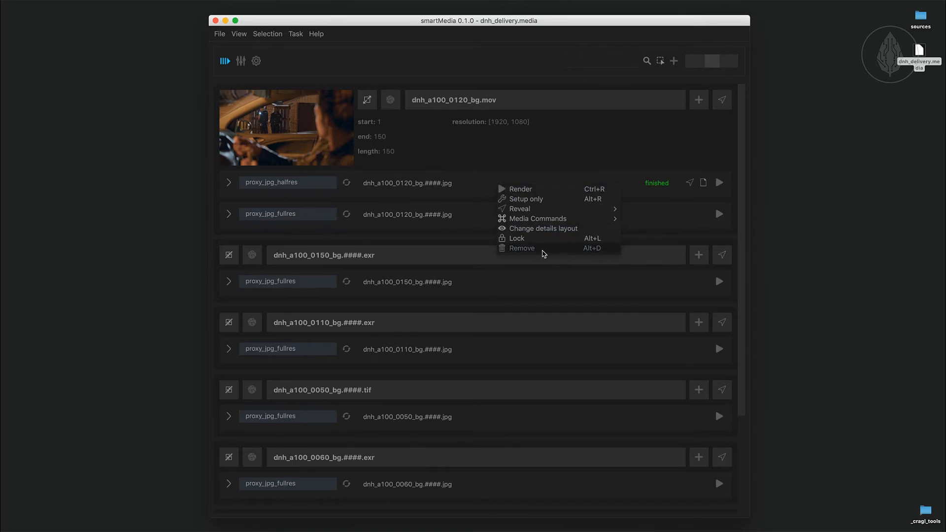
pyautogui.click(522, 248)
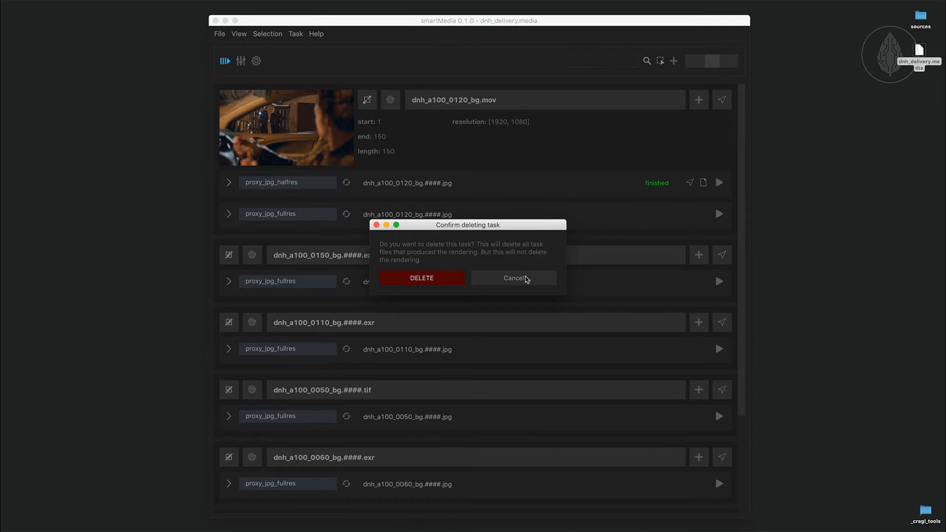
pyautogui.click(526, 279)
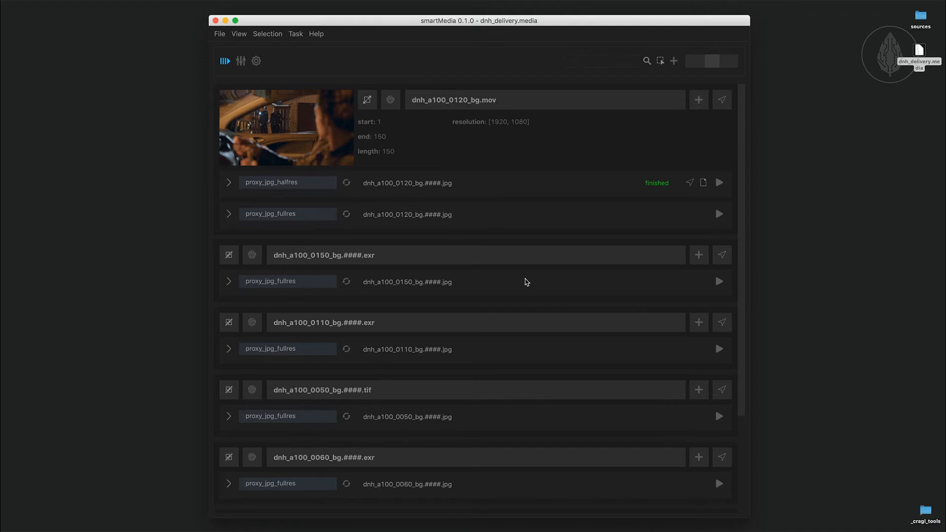
# - Lock the finished proxy_jpg_halfres task of dnh_a100_0120_bg.mov
pyautogui.rightClick(570, 187)
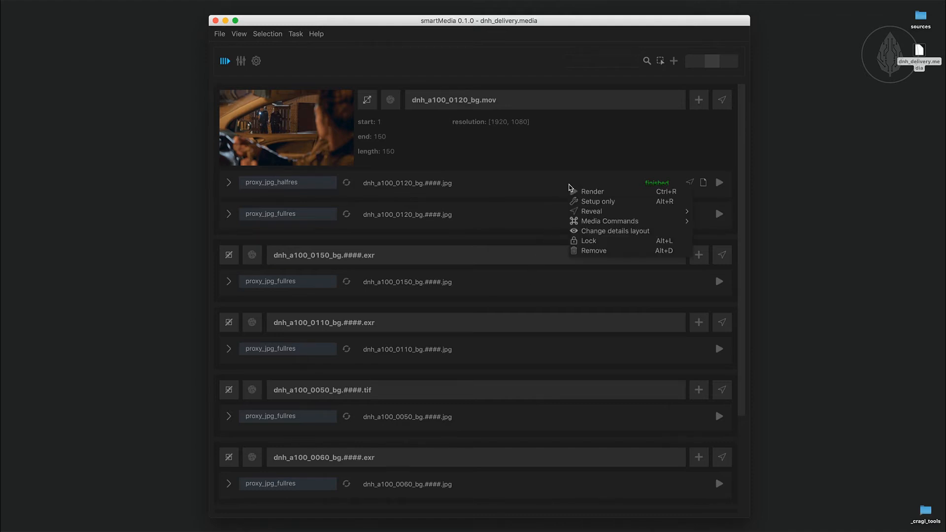
pyautogui.click(599, 242)
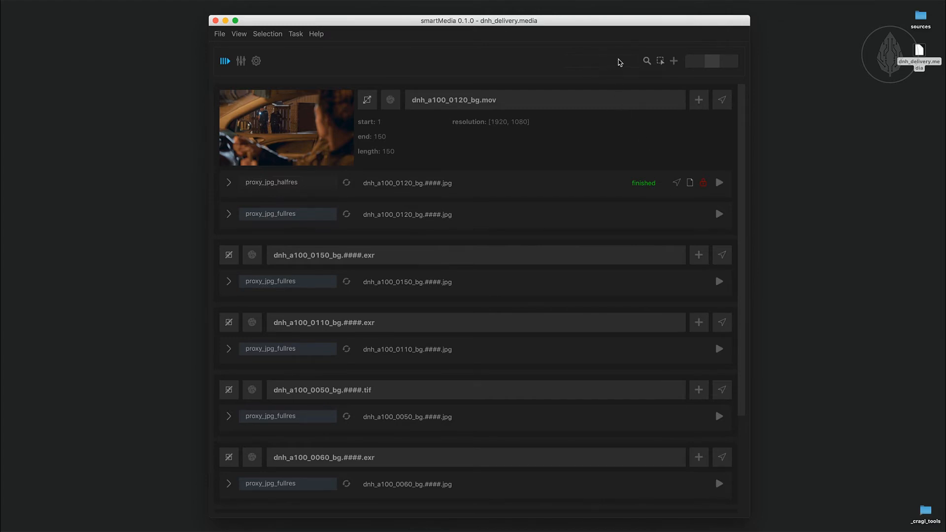
# - Create a new relative output root directory named ../fullres-jpg
pyautogui.moveTo(599, 63)
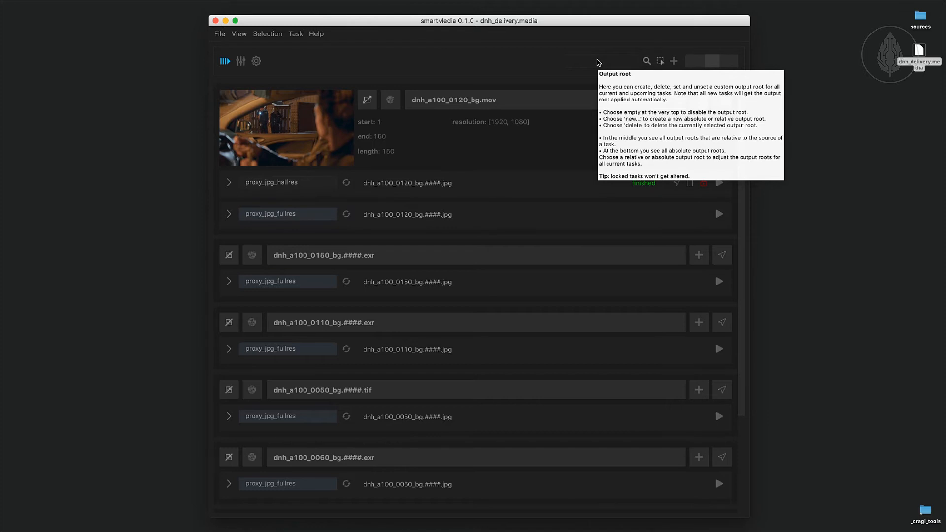
pyautogui.click(599, 62)
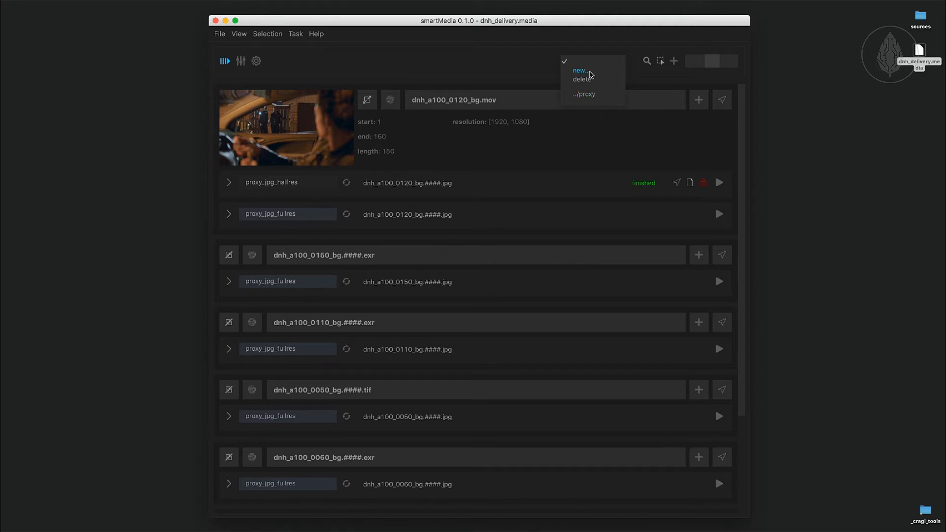
pyautogui.click(591, 74)
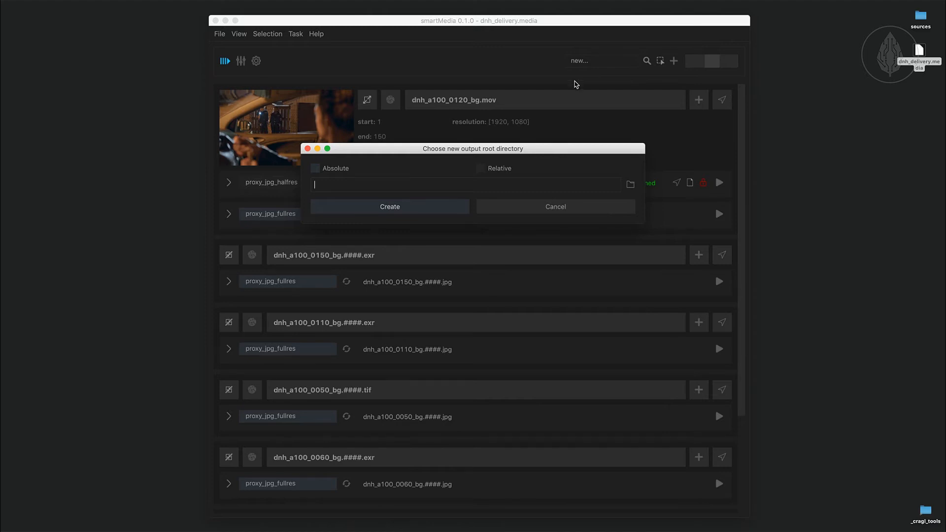
pyautogui.click(486, 170)
pyautogui.write('../fullres-jpg')
pyautogui.click(408, 206)
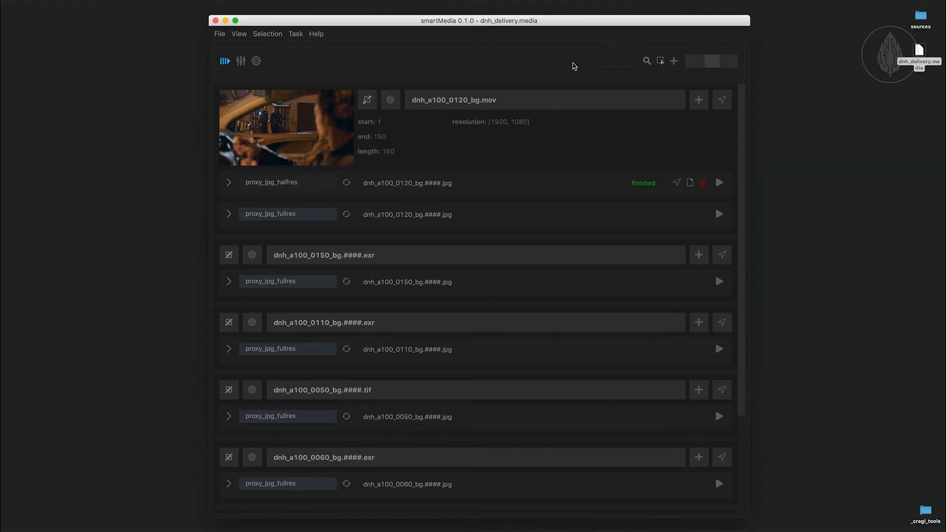
# - Apply the ../fullres-jpg output root to all current tasks
pyautogui.click(573, 62)
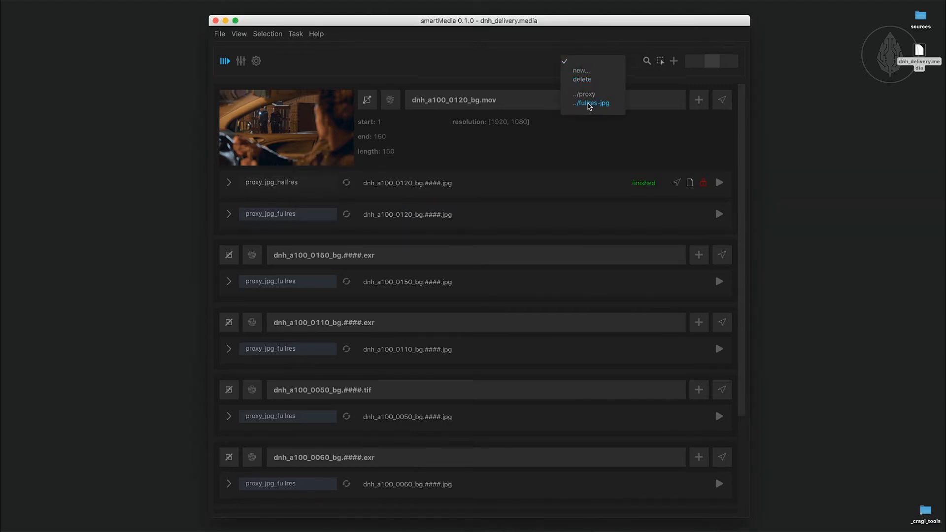
pyautogui.click(592, 103)
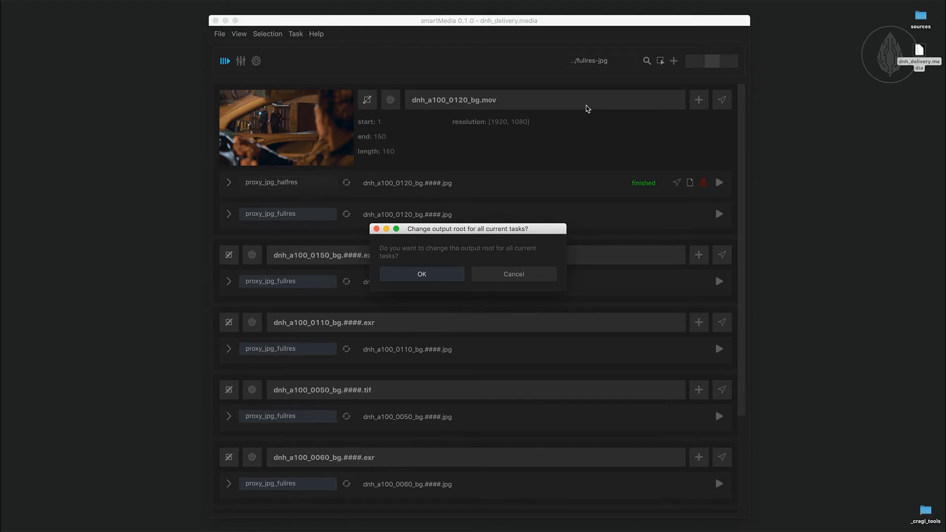
pyautogui.click(429, 275)
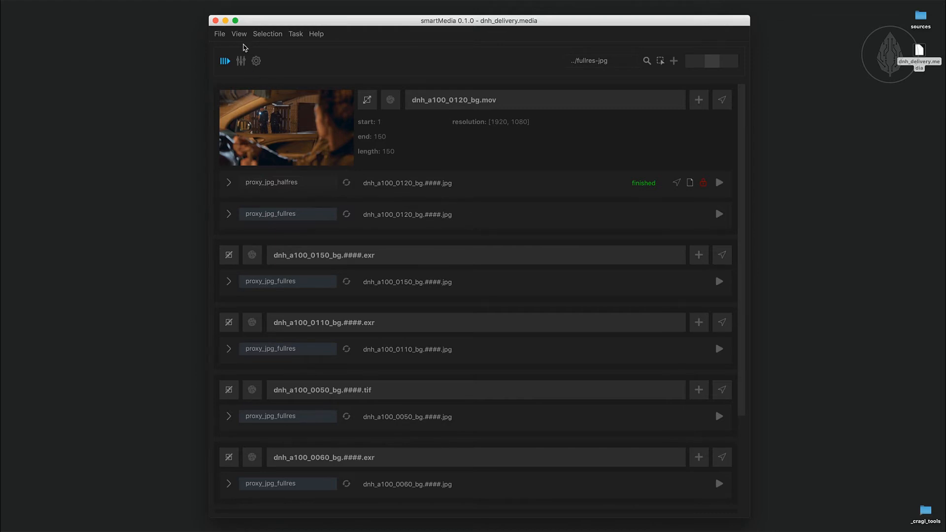
# - Expand all jobs in the list and select all of their tasks
pyautogui.click(238, 35)
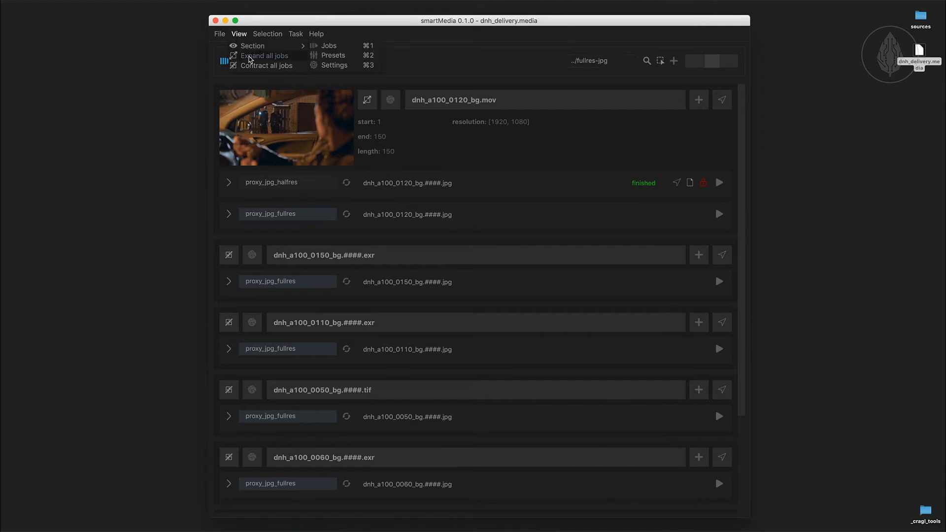
pyautogui.click(254, 57)
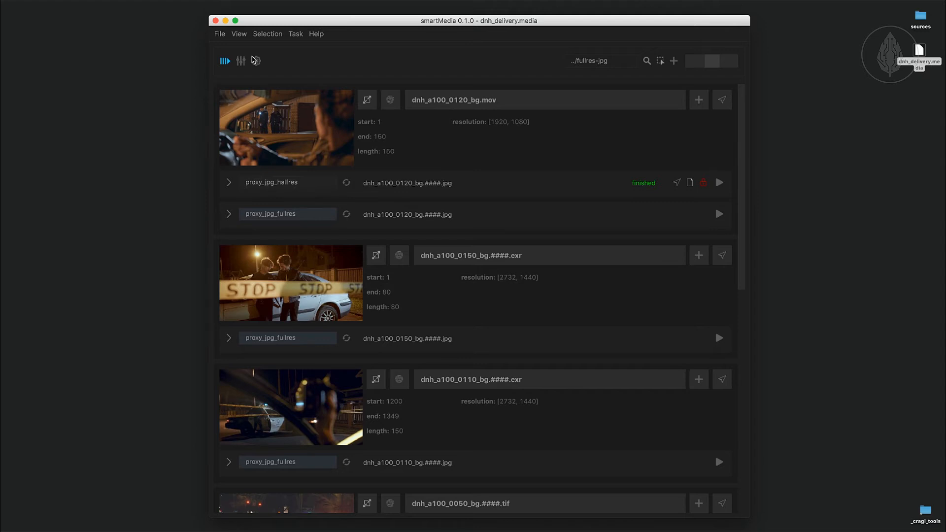
pyautogui.click(266, 35)
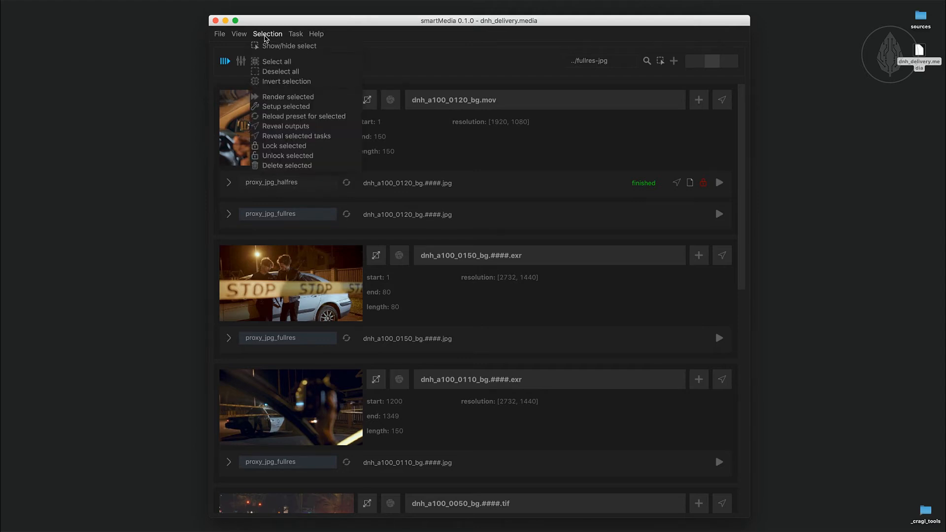
pyautogui.click(276, 62)
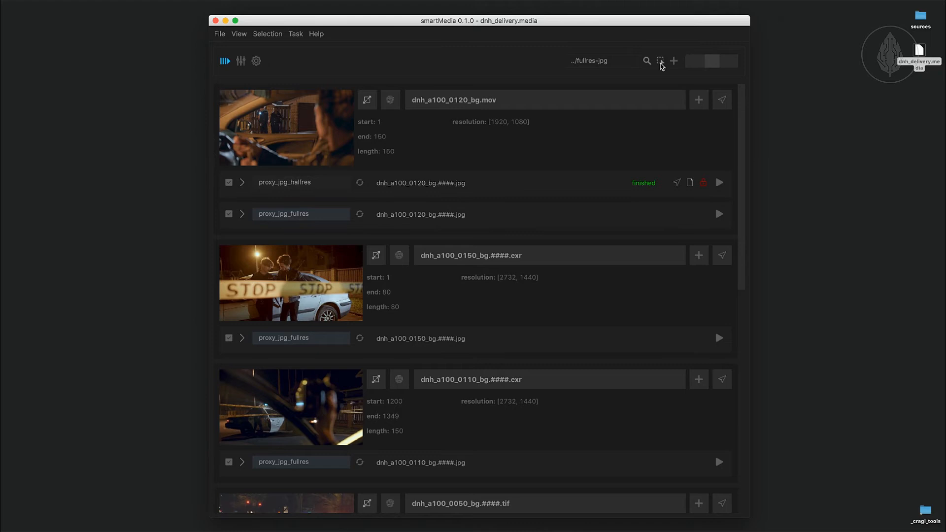
pyautogui.click(661, 63)
pyautogui.click(661, 63)
# - Exclude the locked proxy_jpg_halfres task from the selection and render the remaining selected tasks
pyautogui.click(229, 183)
pyautogui.click(276, 35)
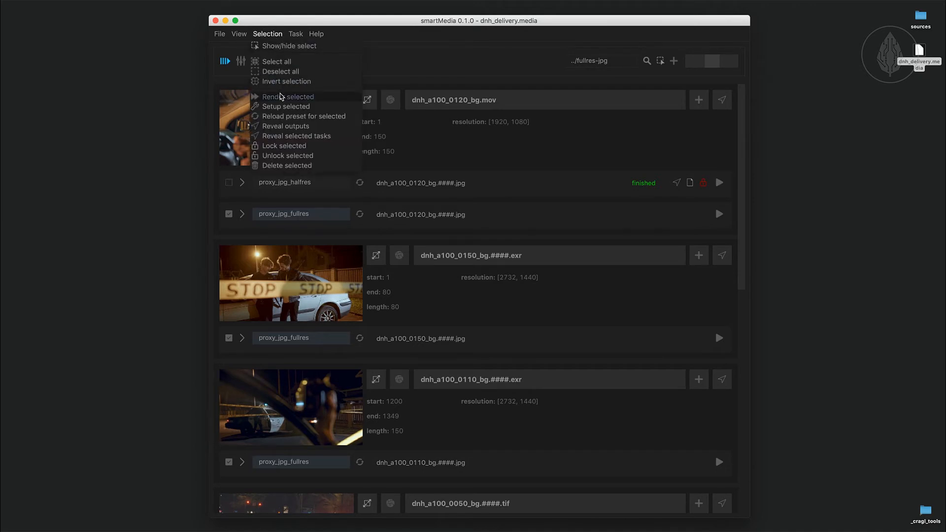
pyautogui.click(281, 97)
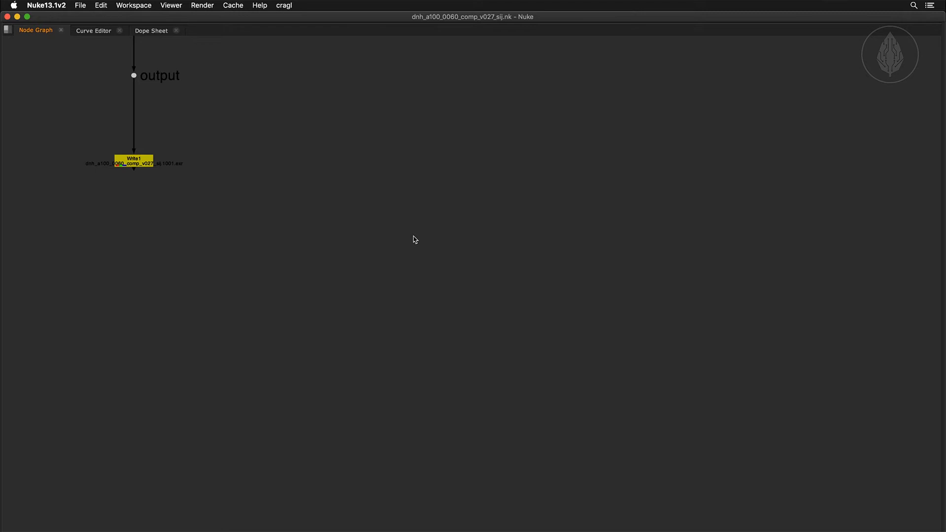
# - Select the Write1 node in the Nuke node graph and send it to smartMedia
pyautogui.moveTo(235, 207); pyautogui.dragTo(76, 132)
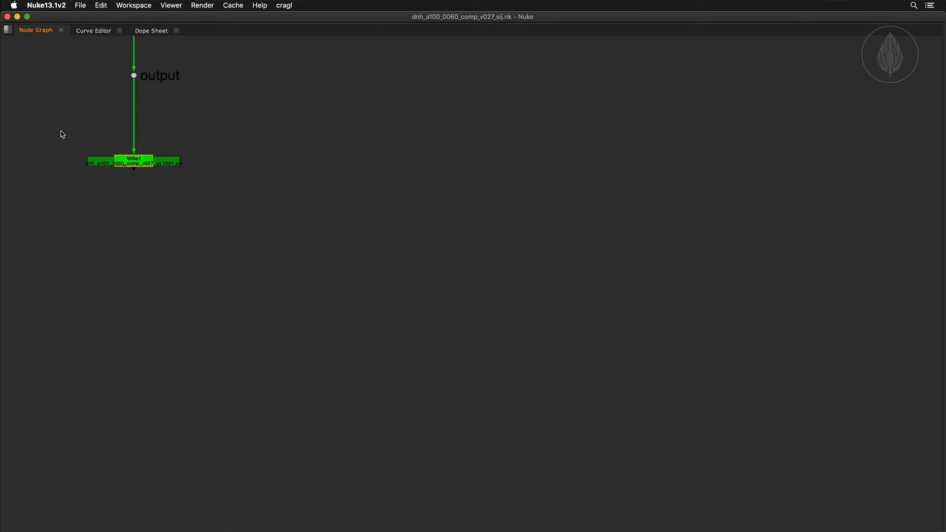
pyautogui.click(282, 6)
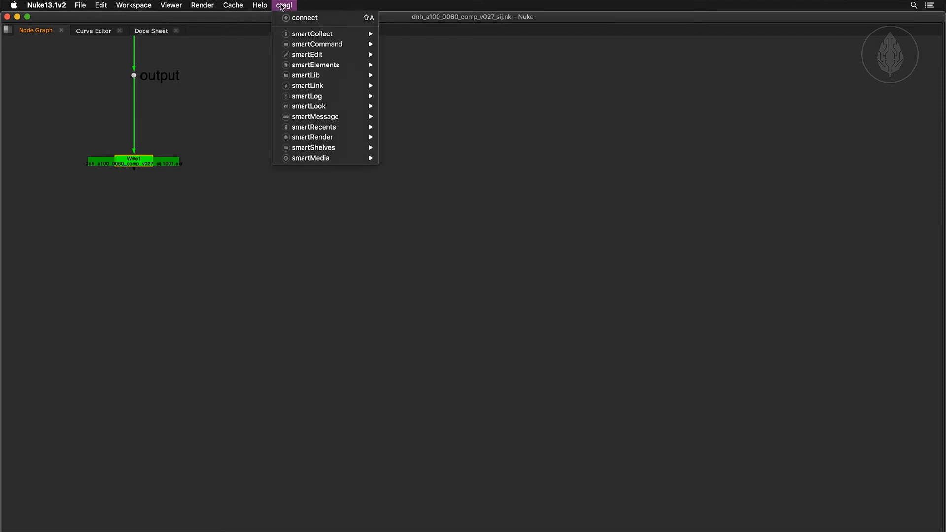
pyautogui.moveTo(310, 160)
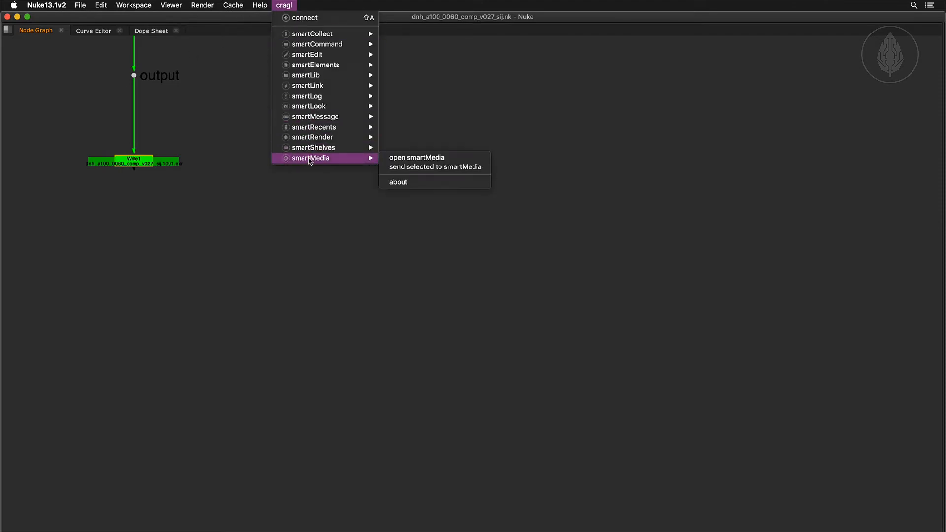
pyautogui.click(426, 168)
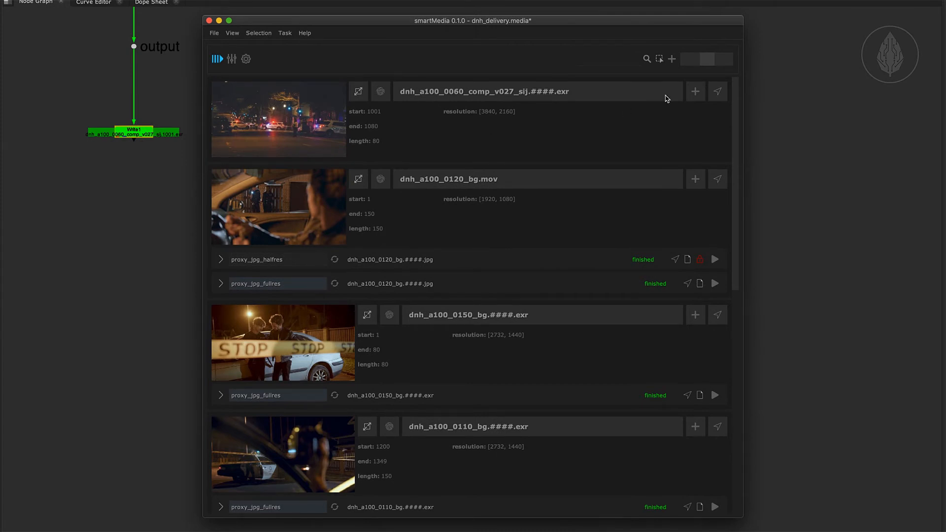
# - Add a task with the deliver_dnxhd-422_8bit_036_23.976fps preset to the dnh_a100_0060_comp_v027_sij job and expand its details
pyautogui.click(692, 93)
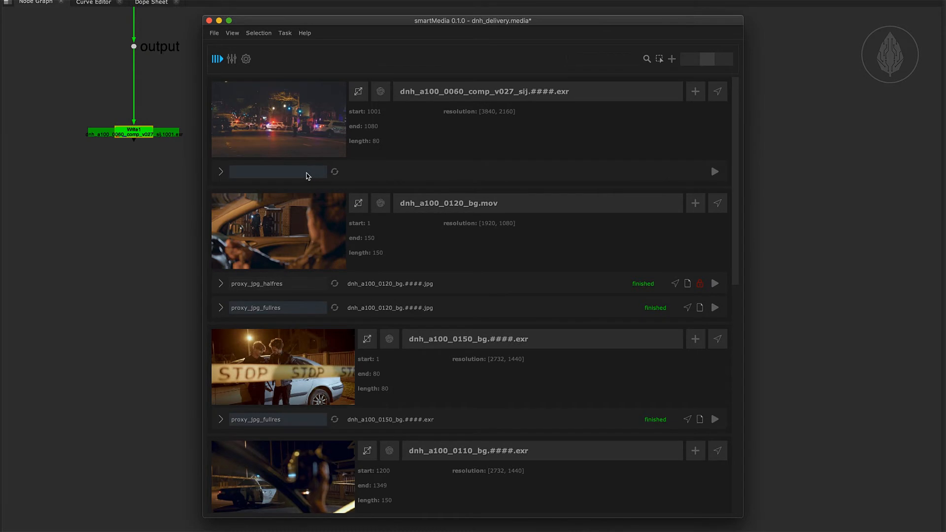
pyautogui.click(307, 172)
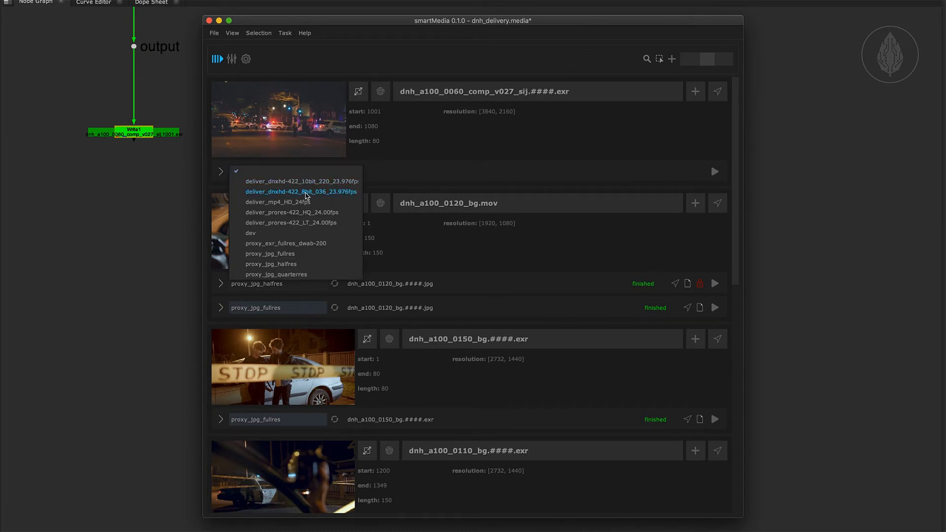
pyautogui.click(307, 192)
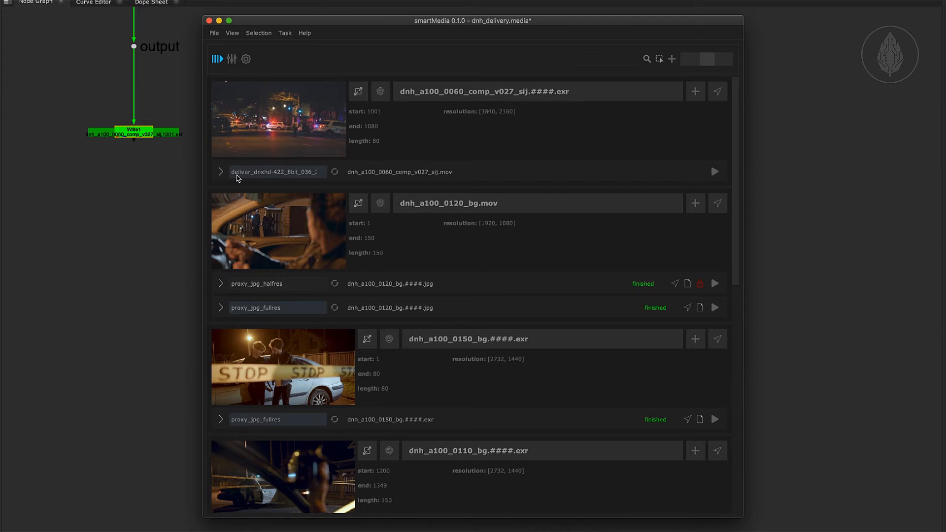
pyautogui.click(221, 172)
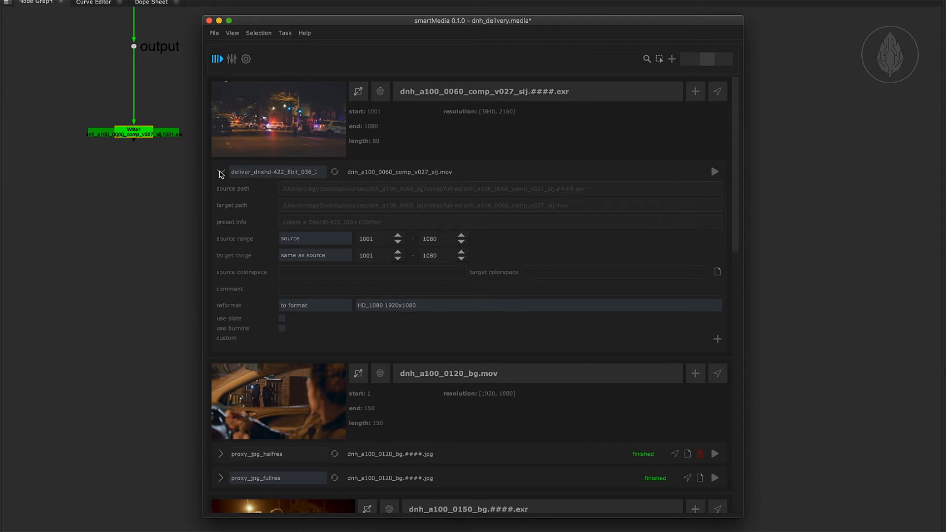
# - Open the task's details layout settings and hide the source_path, target_path and preset_info rows
pyautogui.rightClick(383, 205)
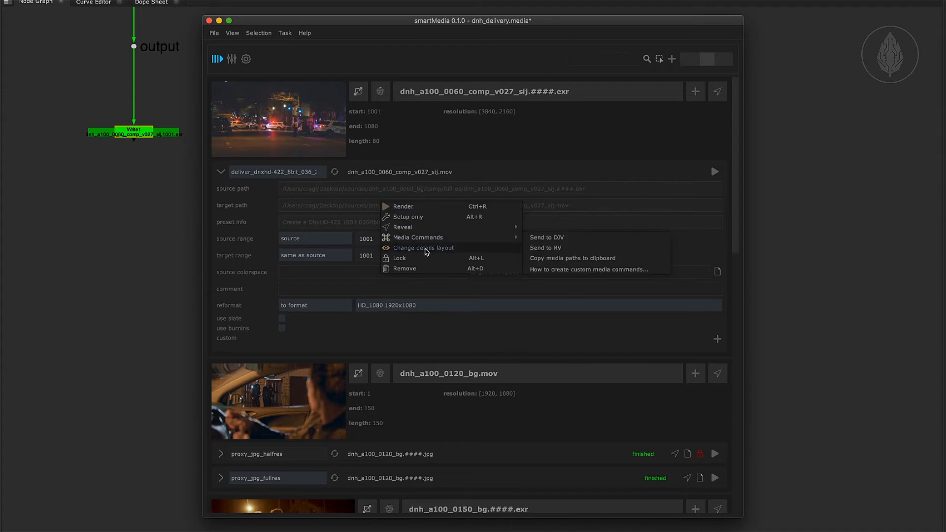
pyautogui.click(425, 248)
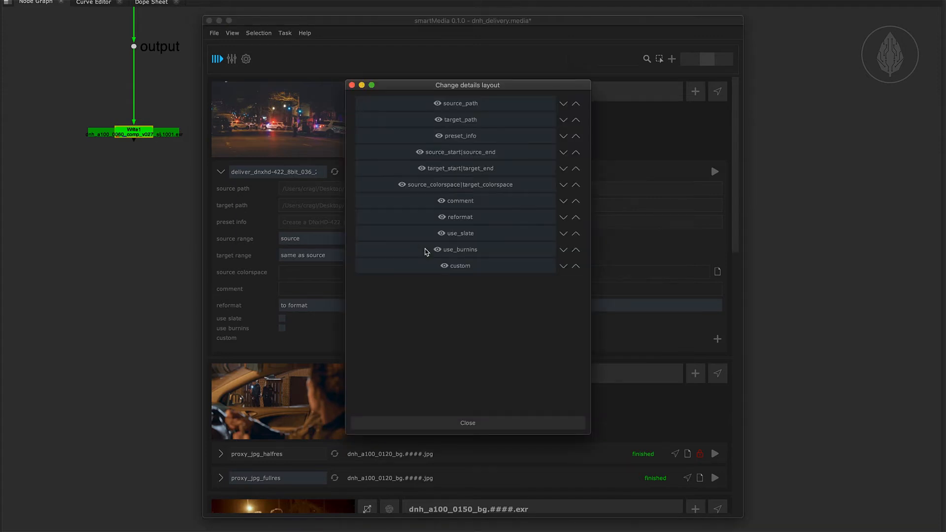
pyautogui.moveTo(409, 85); pyautogui.dragTo(635, 81)
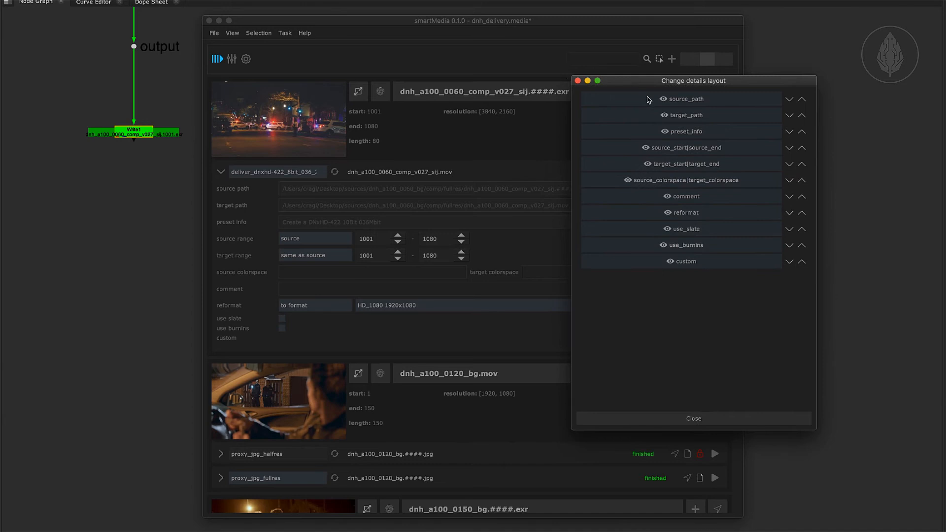
pyautogui.click(649, 100)
pyautogui.click(649, 115)
pyautogui.click(650, 132)
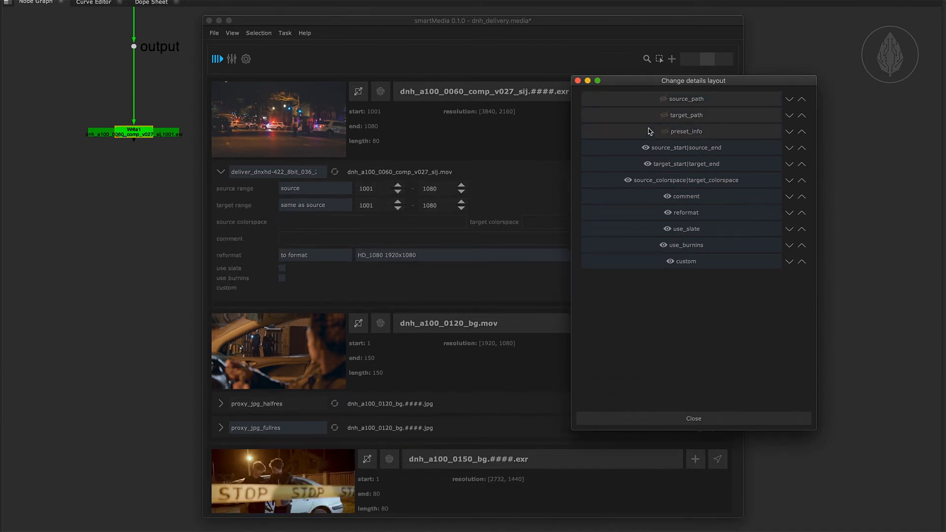
# - Toggle the custom row's visibility and show the preset_info, target_path and source_path rows again
pyautogui.click(658, 258)
pyautogui.click(658, 258)
pyautogui.click(660, 135)
pyautogui.click(655, 116)
pyautogui.click(653, 102)
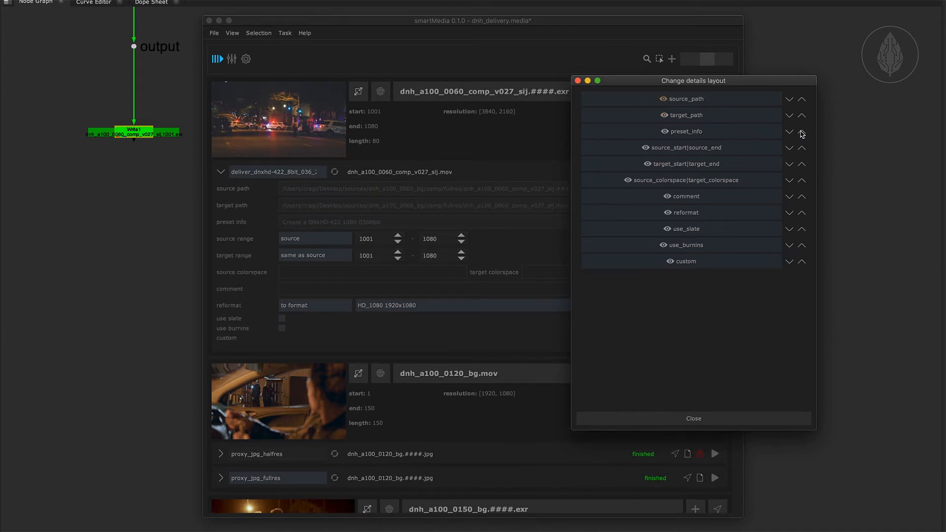
# - Try moving the preset_info row up and down in the details layout, restore its order and close the layout settings
pyautogui.click(802, 131)
pyautogui.click(789, 117)
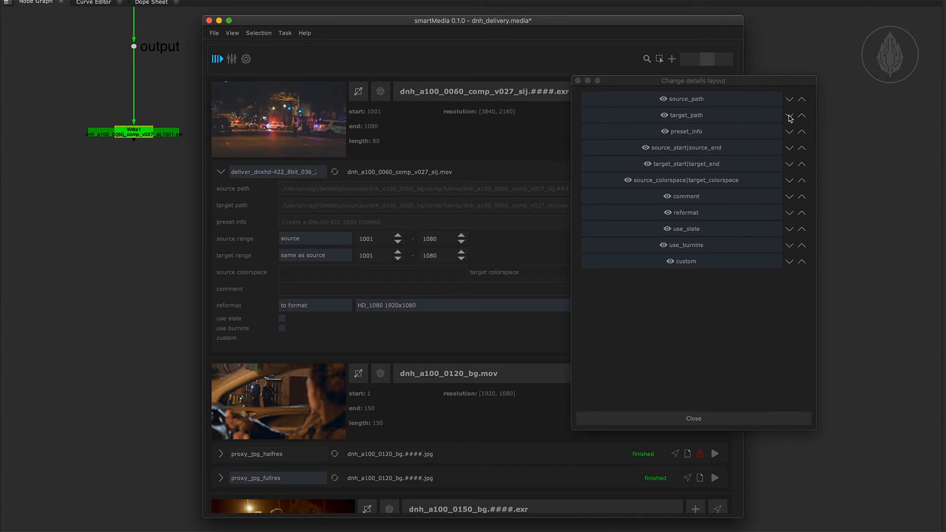
pyautogui.click(789, 132)
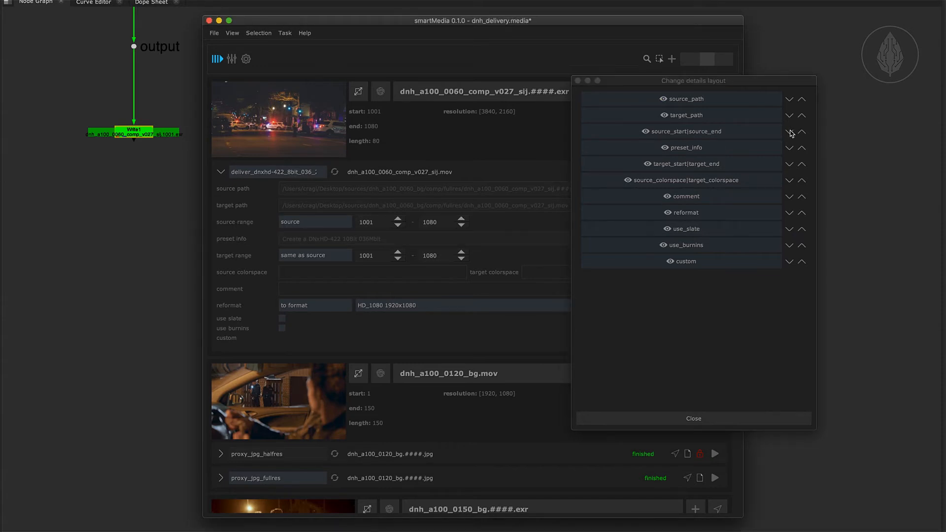
pyautogui.click(802, 149)
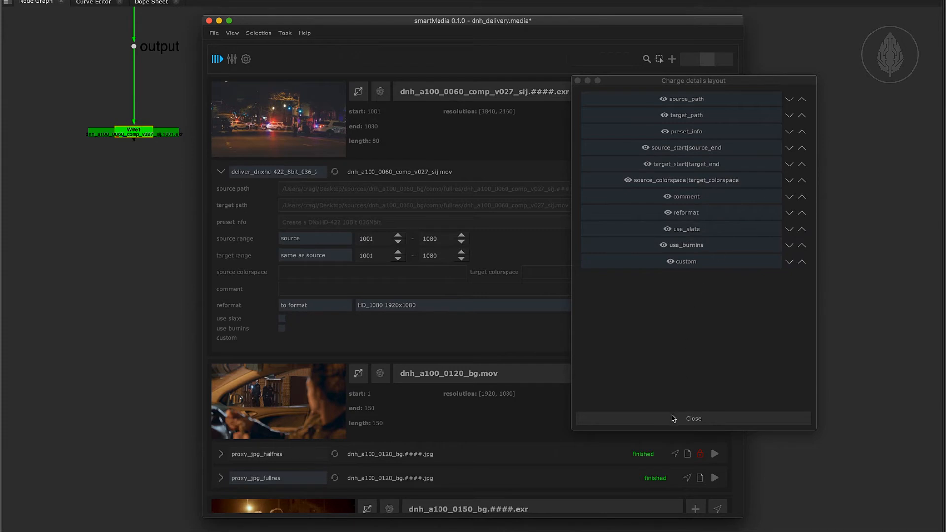
pyautogui.click(673, 419)
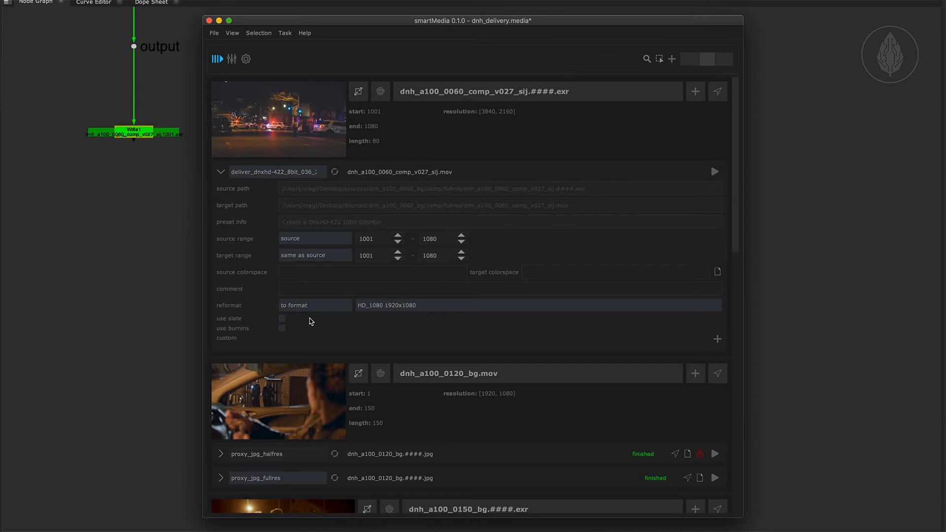
# - Add the comment "cleaned up the street" to the dnh_a100_0060_comp_v027_sij task and render it
pyautogui.click(296, 286)
pyautogui.write('cleaned up the street')
pyautogui.click(437, 174)
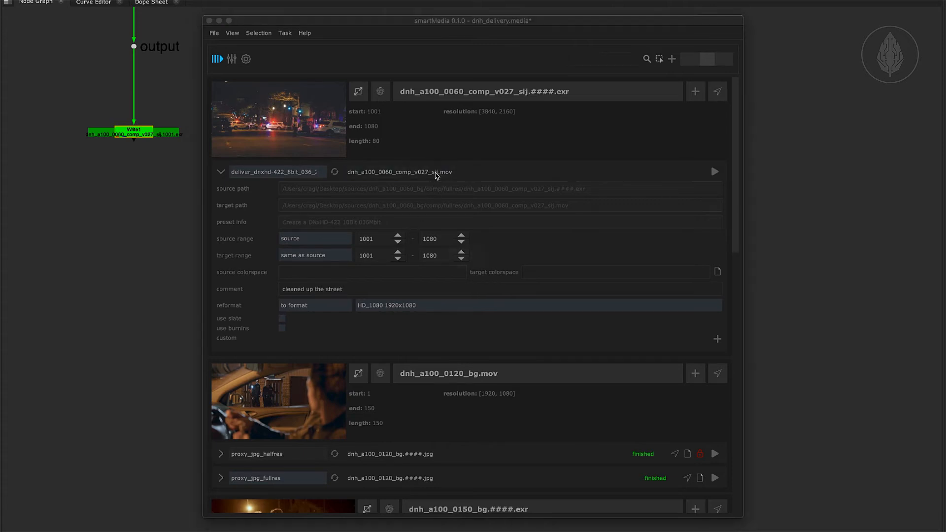
pyautogui.click(590, 352)
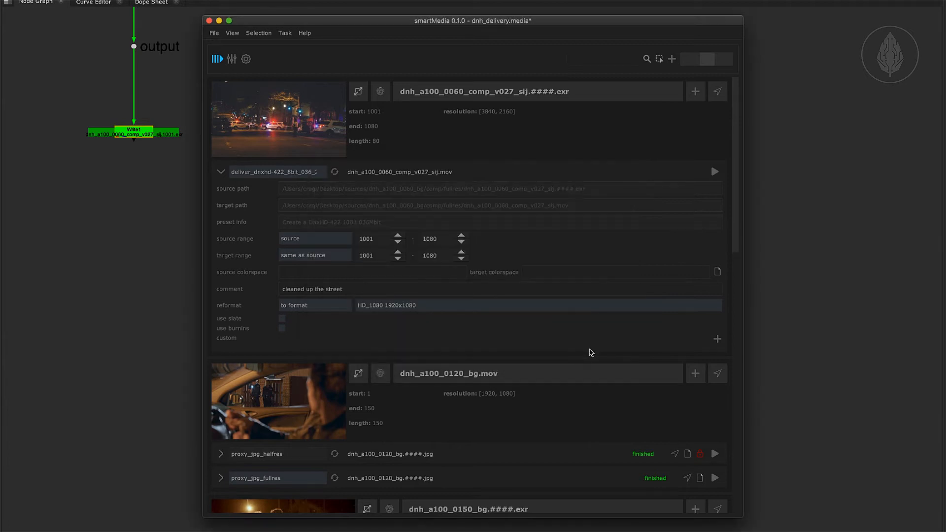
pyautogui.click(715, 173)
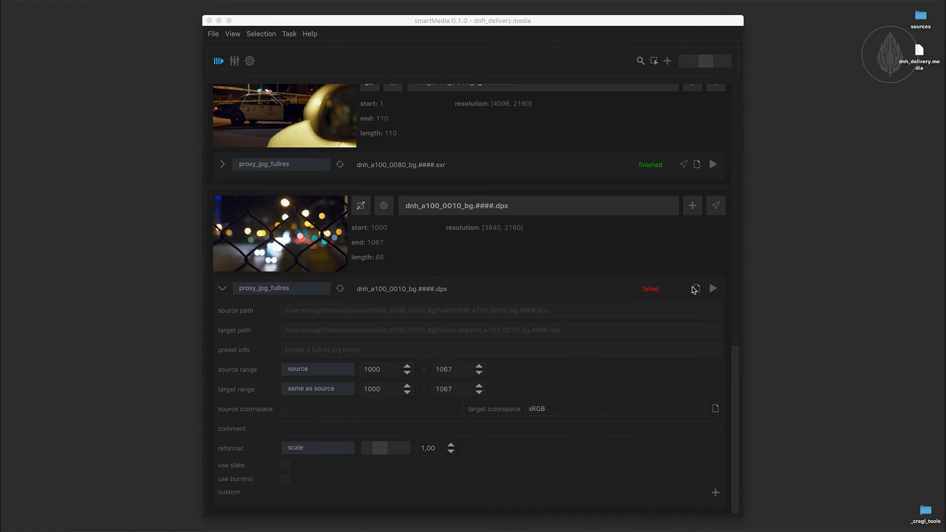
# - Examine the render log of the failed dnh_a100_0010_bg proxy_jpg_fullres task for the error, then return to its details
pyautogui.click(697, 289)
pyautogui.scroll(-8, 628, 383)
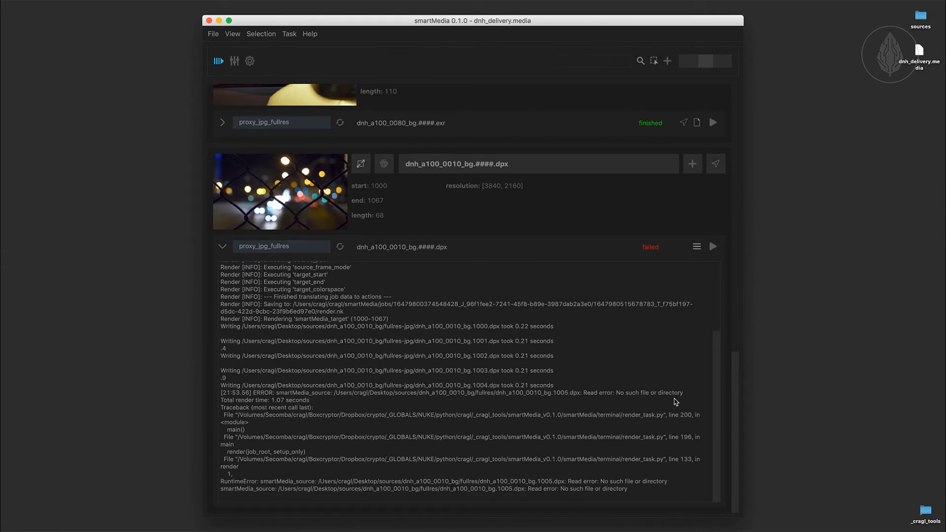
pyautogui.moveTo(221, 481); pyautogui.dragTo(674, 482)
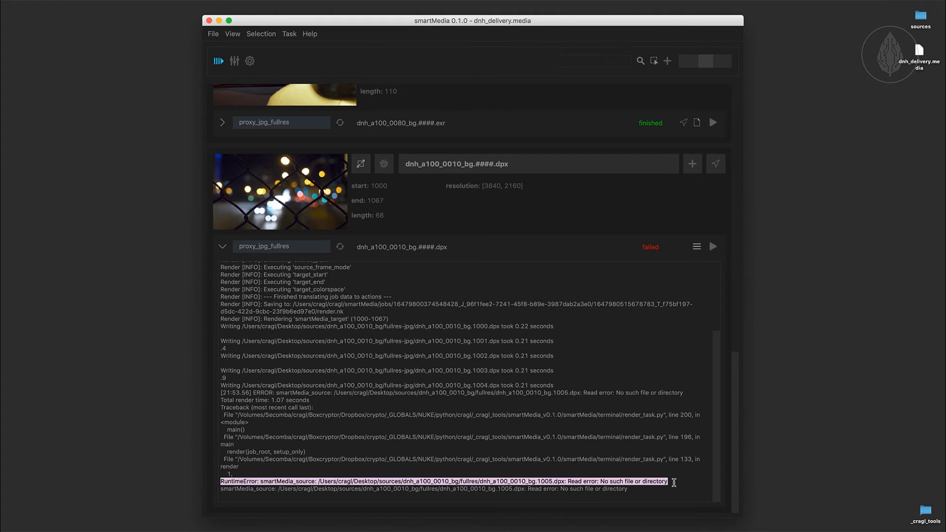
pyautogui.click(675, 482)
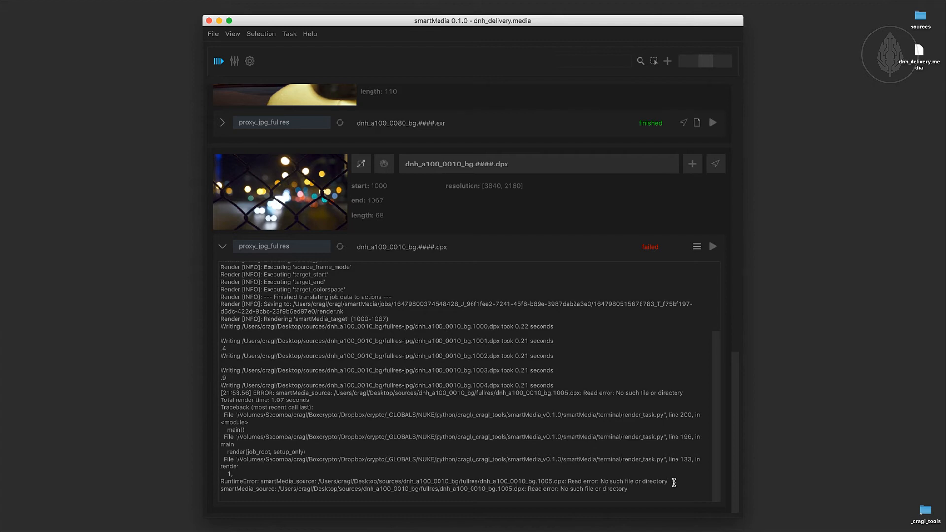
pyautogui.click(697, 246)
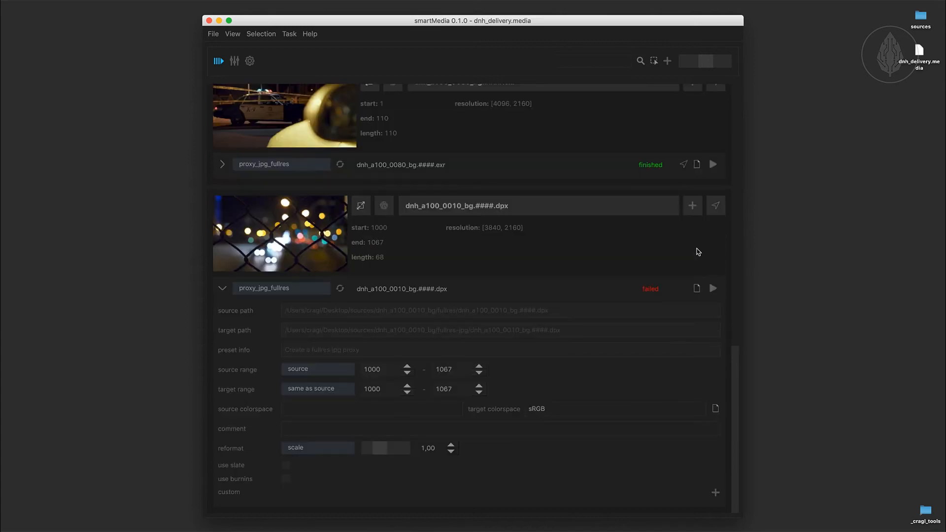
pyautogui.scroll(15, 447, 245)
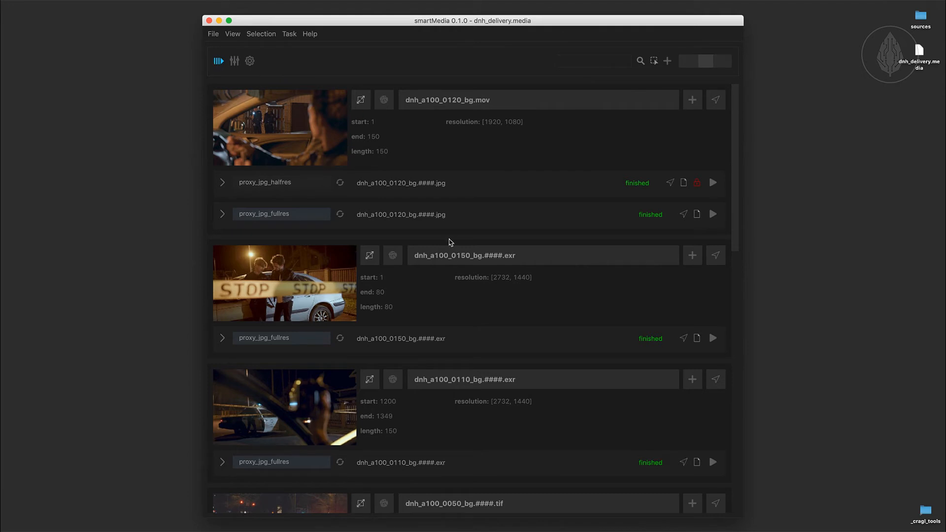
# - Look through the jobs, presets and settings views by switching between them
pyautogui.click(235, 60)
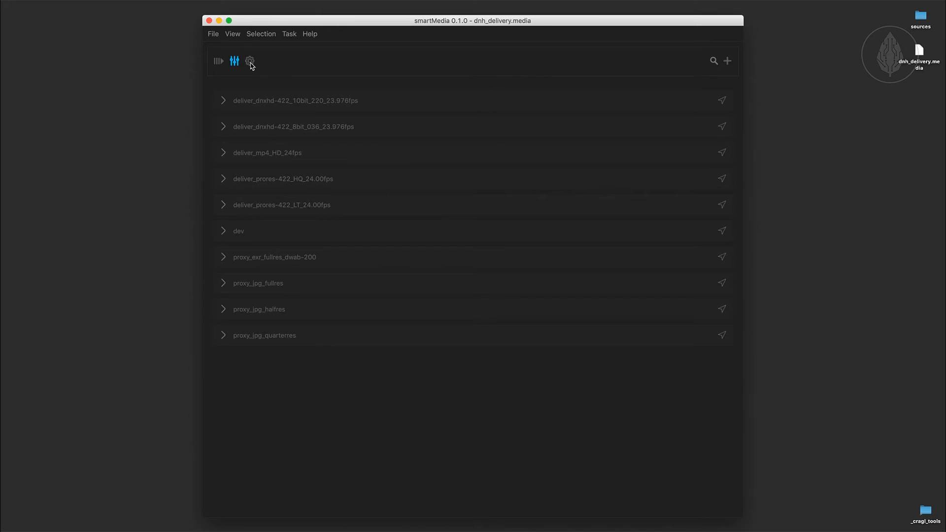
pyautogui.click(250, 61)
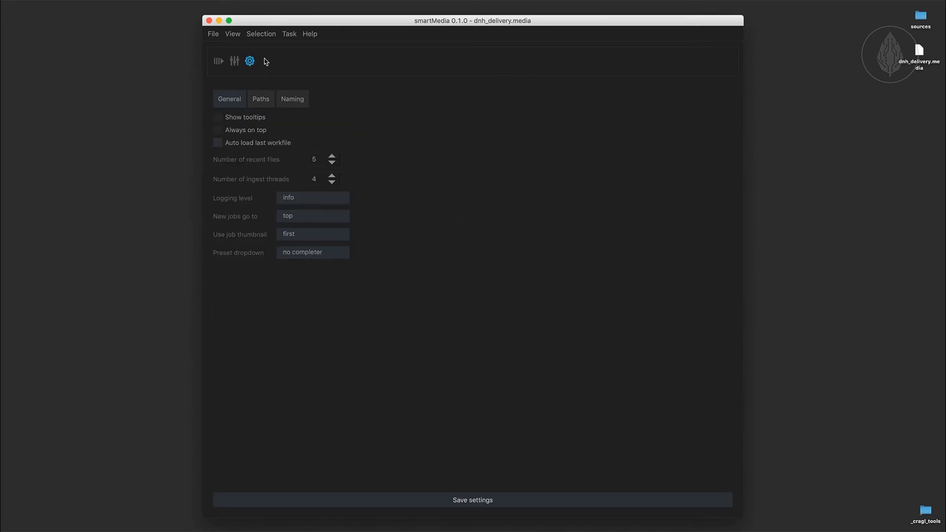
pyautogui.press('super+1')
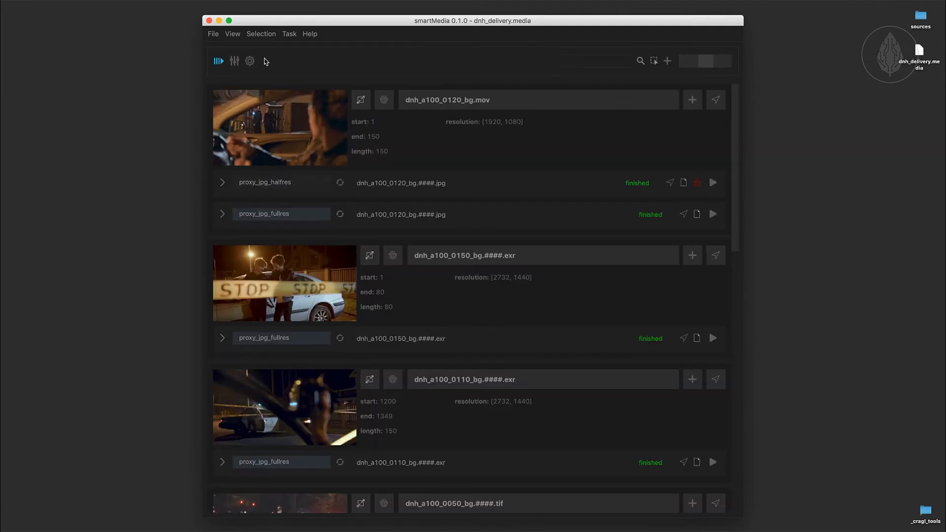
pyautogui.press('super+2')
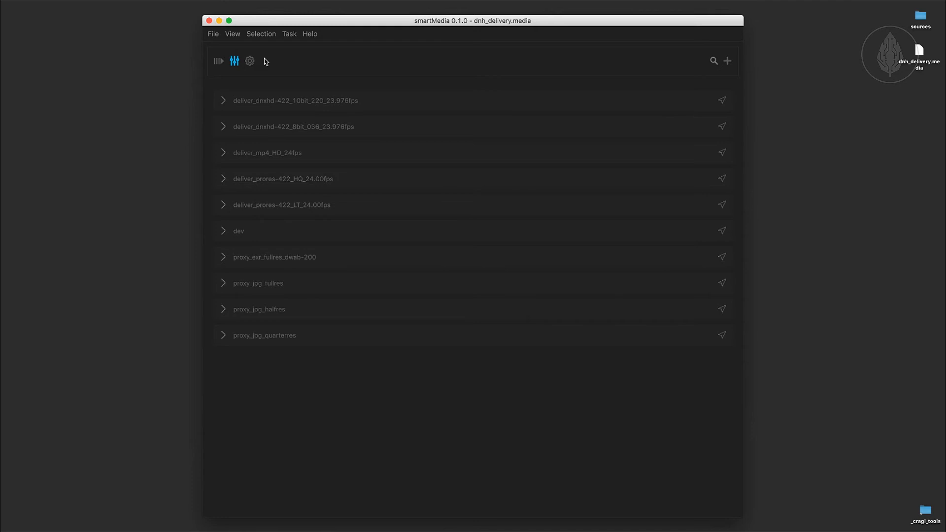
pyautogui.press('super+3')
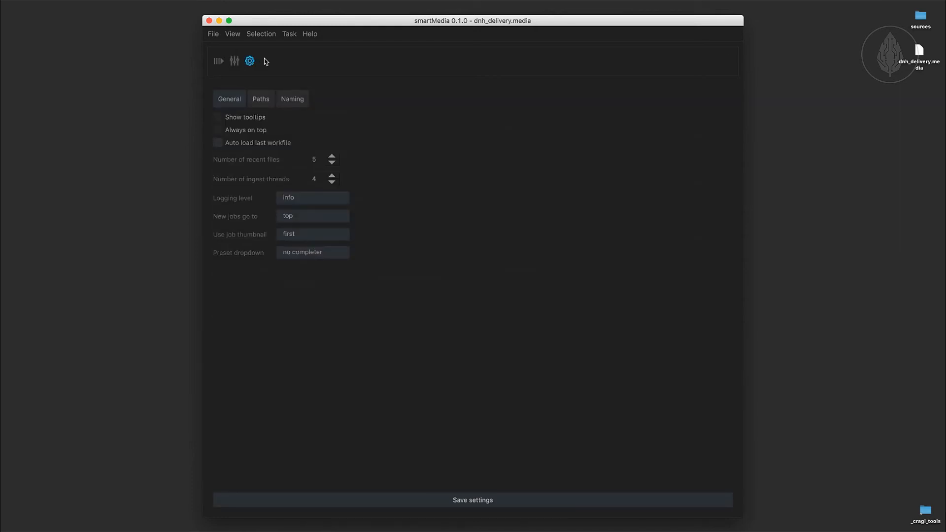
pyautogui.press('super+2')
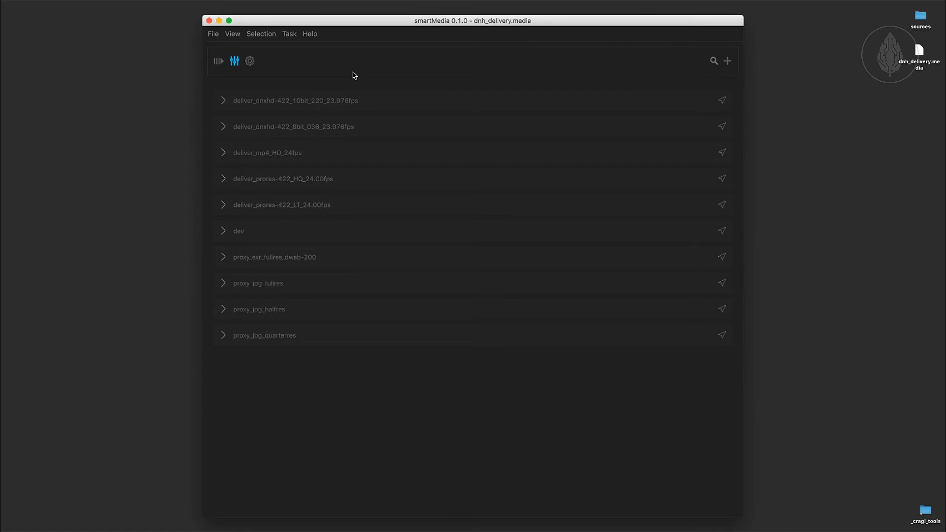
# - Try adding two more presets root directory entries in the path settings and remove them again
pyautogui.click(250, 63)
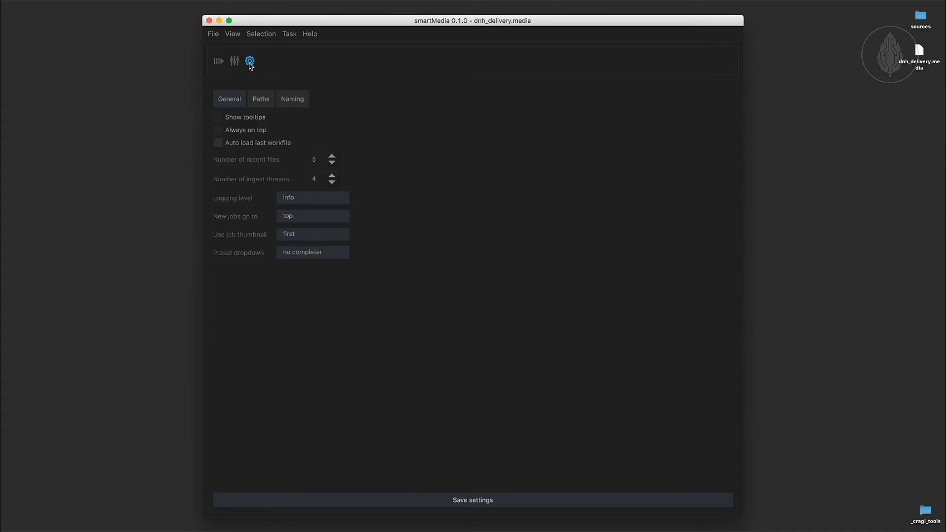
pyautogui.click(262, 99)
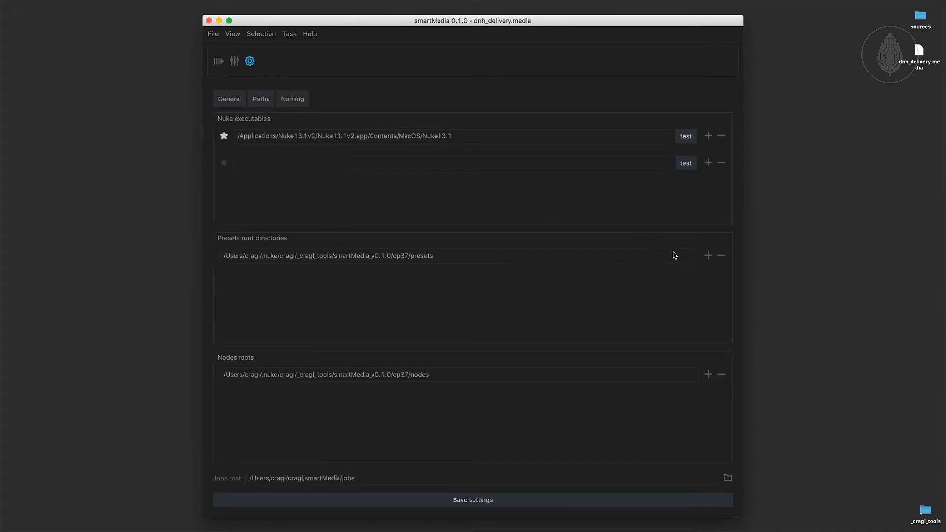
pyautogui.click(708, 256)
pyautogui.click(709, 283)
pyautogui.click(721, 309)
pyautogui.click(721, 282)
# - Reveal the folder of the deliver_dnxhd-422_10bit_220_23.976fps preset in the file browser
pyautogui.click(234, 60)
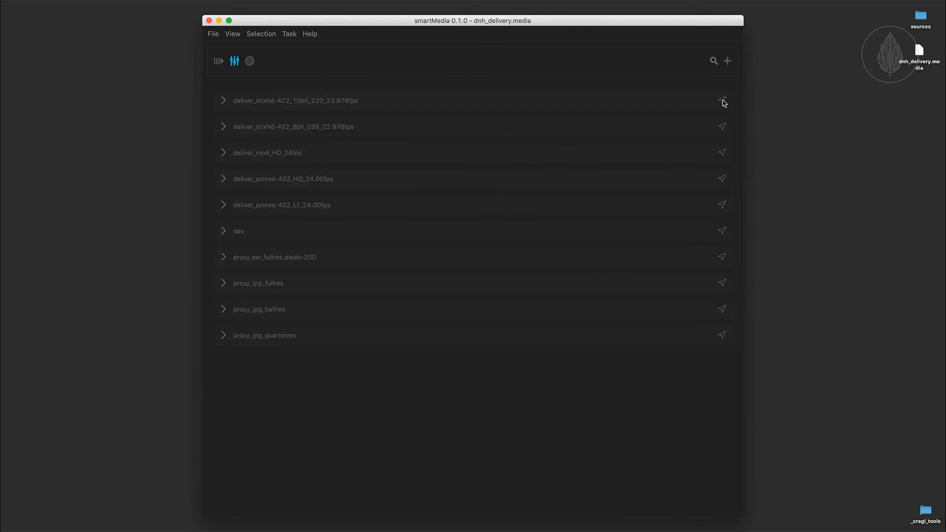
pyautogui.click(722, 101)
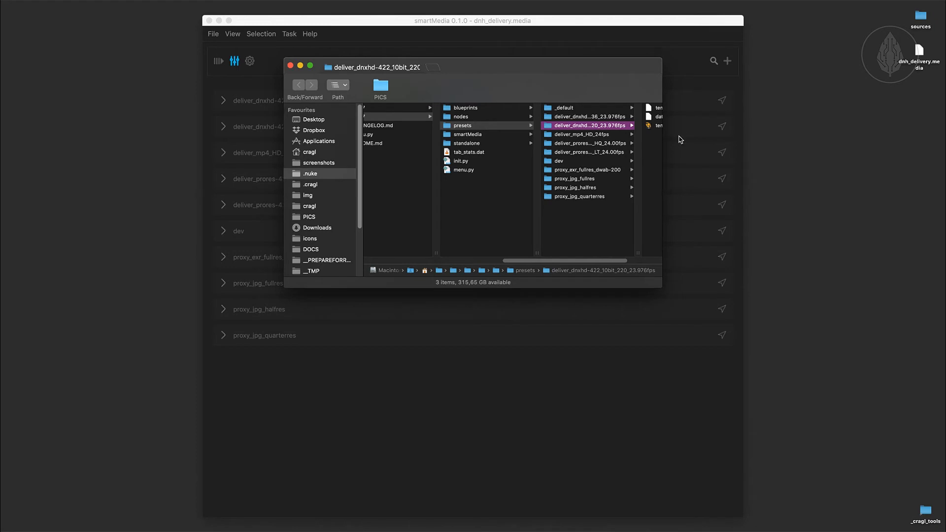
# - Look over the files inside the deliver_dnxhd-422_10bit_220_23.976fps preset folder, then close the file browser window
pyautogui.hscroll(3, 624, 144)
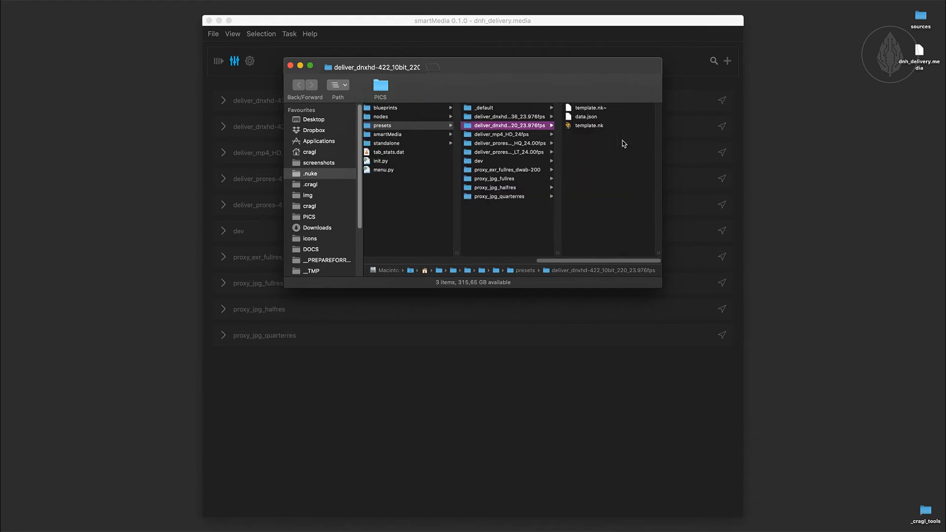
pyautogui.moveTo(625, 144); pyautogui.dragTo(606, 105)
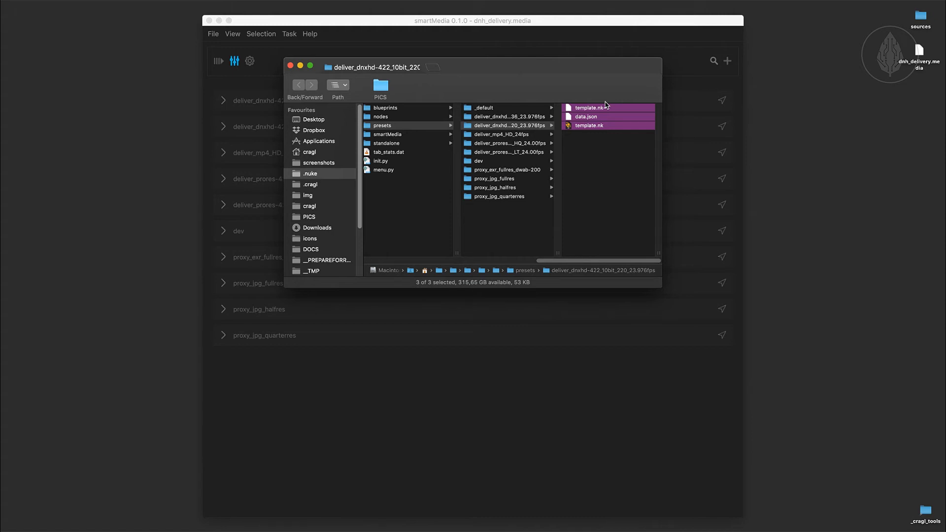
pyautogui.press('super+w')
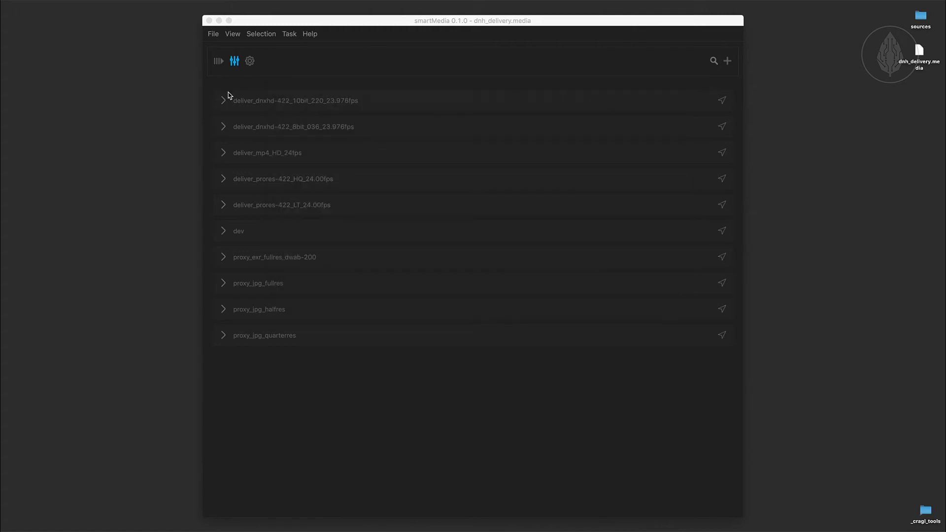
# - In the deliver_dnxhd-422_10bit_220_23.976fps preset, set use_slate to false and target_fps to 24.00, and save it
pyautogui.click(223, 102)
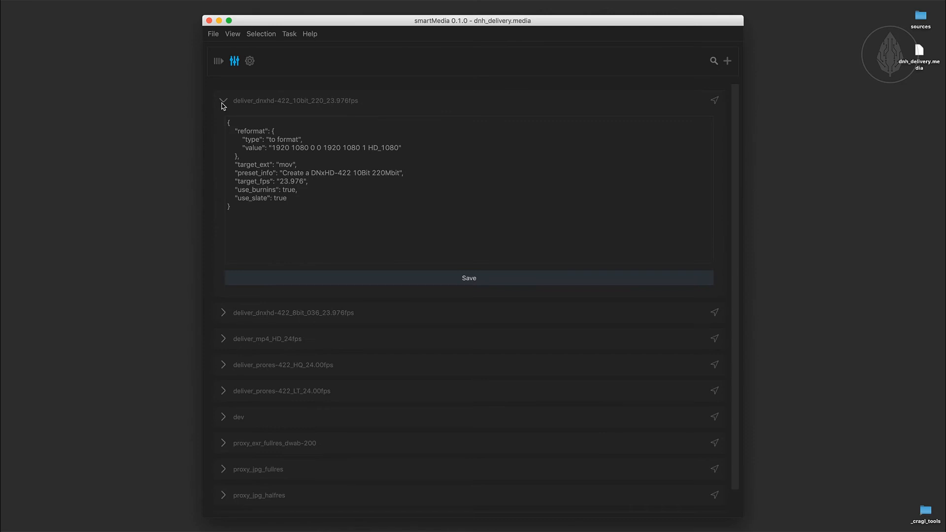
pyautogui.doubleClick(281, 197)
pyautogui.write('false')
pyautogui.moveTo(282, 181); pyautogui.dragTo(304, 182)
pyautogui.write('24.00')
pyautogui.click(387, 282)
pyautogui.click(523, 279)
# - Set the preset's target_fps to 23.976, save it and collapse its data
pyautogui.moveTo(279, 181); pyautogui.dragTo(298, 182)
pyautogui.write('23.976')
pyautogui.click(389, 283)
pyautogui.click(523, 279)
pyautogui.click(223, 102)
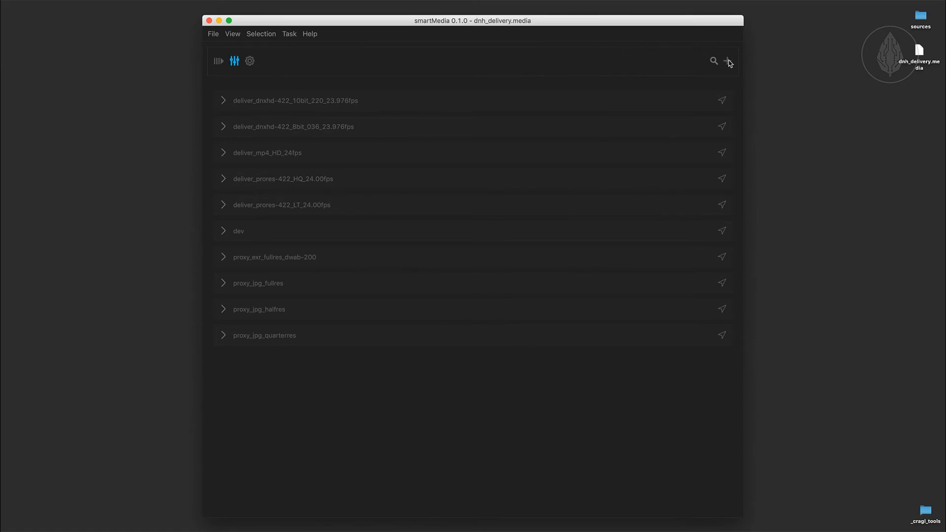
# - Start a new preset named delivery_dpx_2048x1152 with the description "Create a delivery dpx in 2048x1152 in log"
pyautogui.click(728, 61)
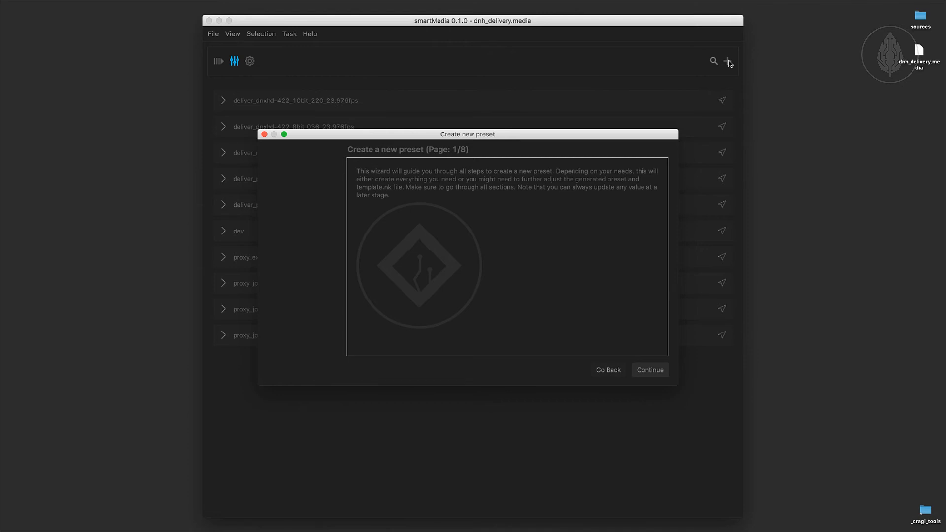
pyautogui.click(651, 371)
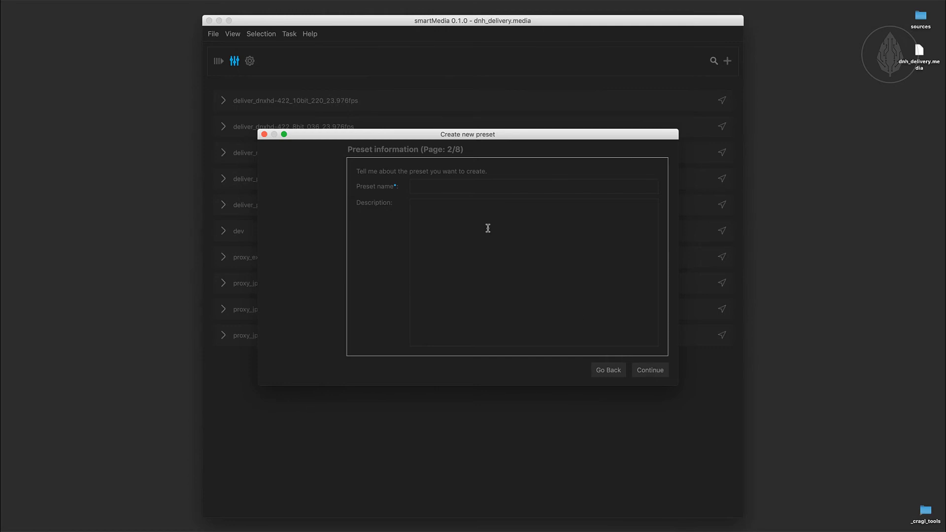
pyautogui.click(450, 183)
pyautogui.write('delivery_dpx_2048x1152')
pyautogui.click(455, 225)
pyautogui.write('Create a delivery dpx in 2048x1152 in log')
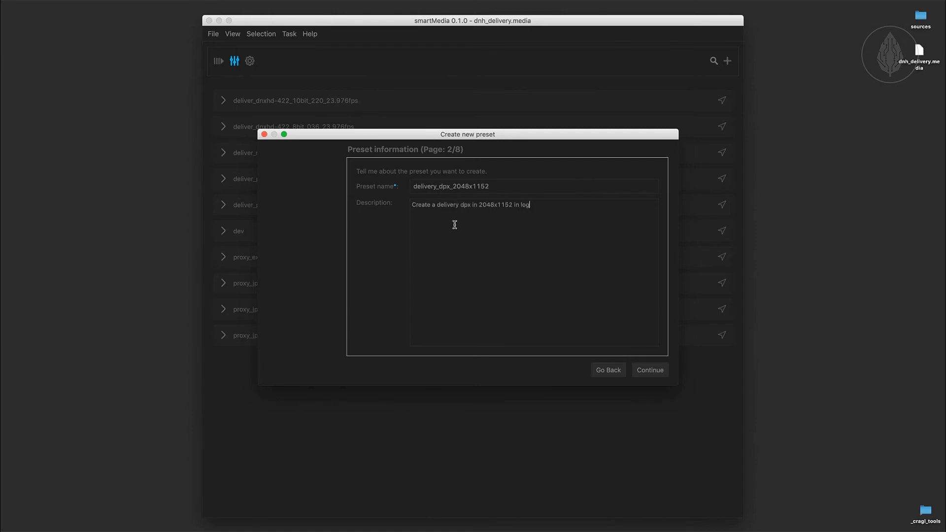
pyautogui.click(650, 371)
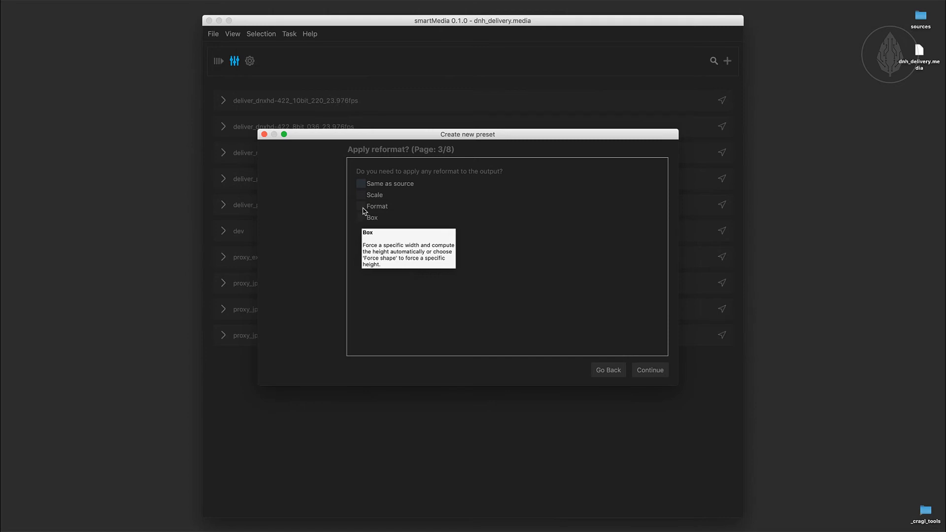
# - Reformat the preset's output to a new format named delivery_dnh with a resolution of 2048 by 1152
pyautogui.click(364, 208)
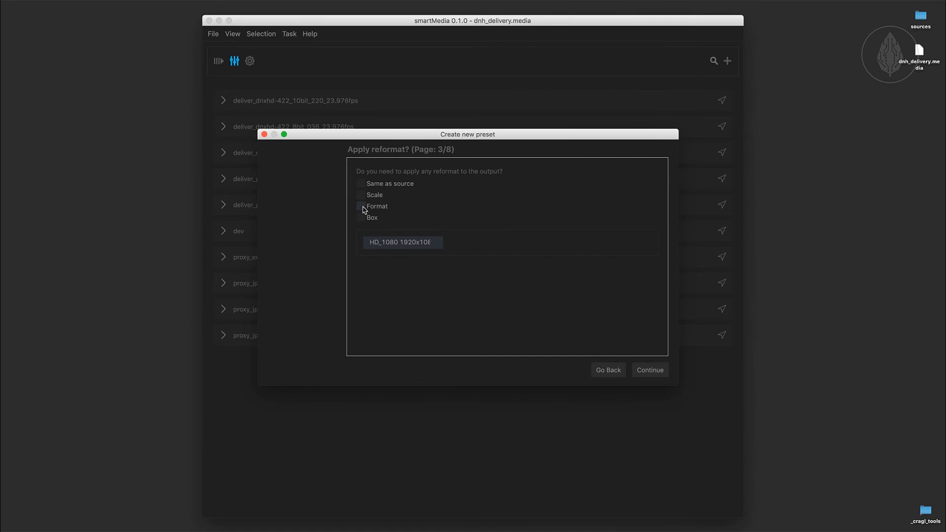
pyautogui.click(402, 246)
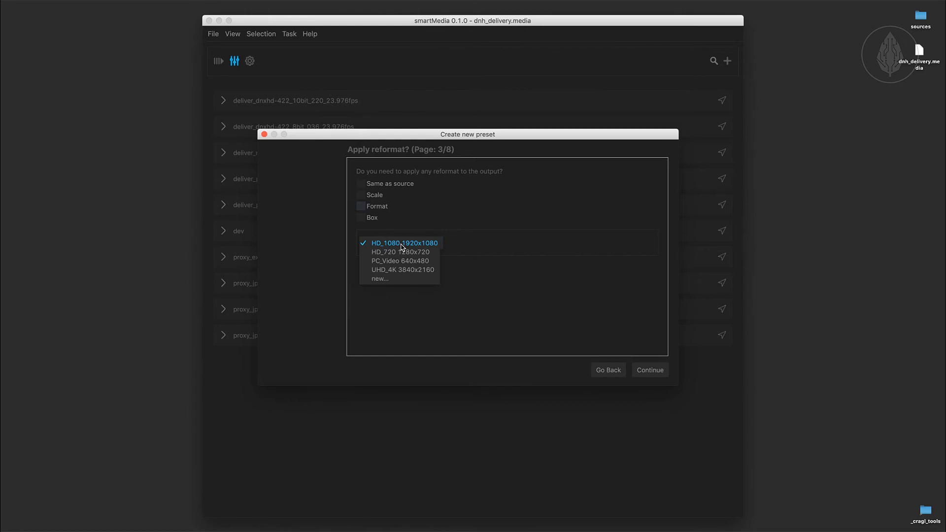
pyautogui.click(403, 279)
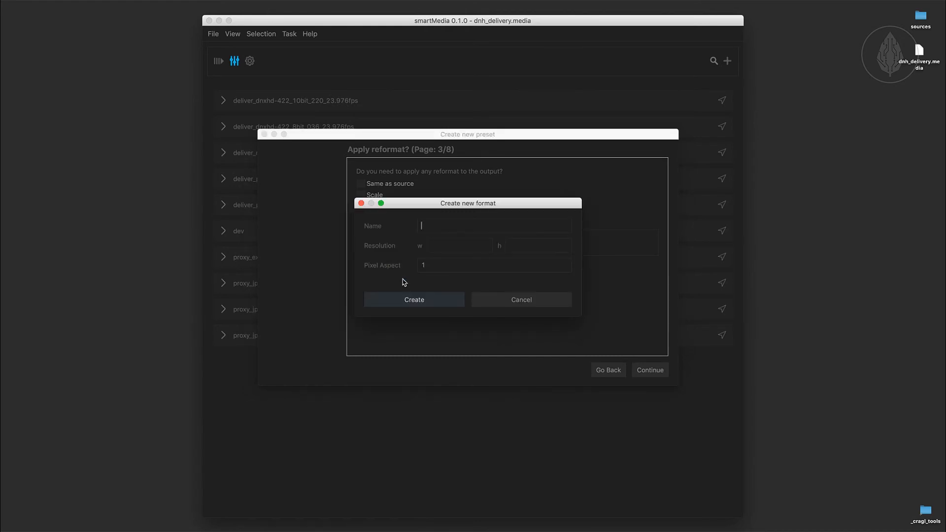
pyautogui.write('delivery_dnh')
pyautogui.click(444, 246)
pyautogui.write('2048')
pyautogui.click(526, 245)
pyautogui.write('1152')
pyautogui.click(431, 300)
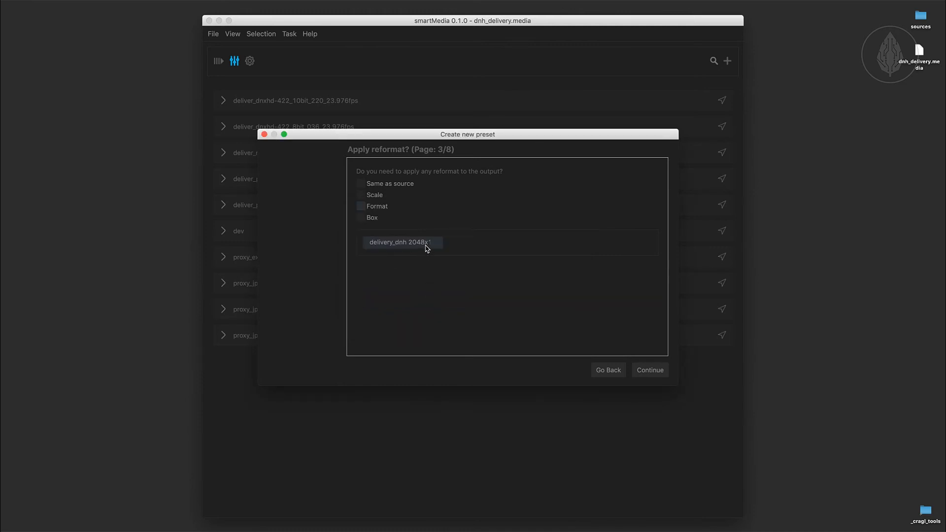
pyautogui.click(424, 247)
pyautogui.click(422, 246)
pyautogui.click(659, 369)
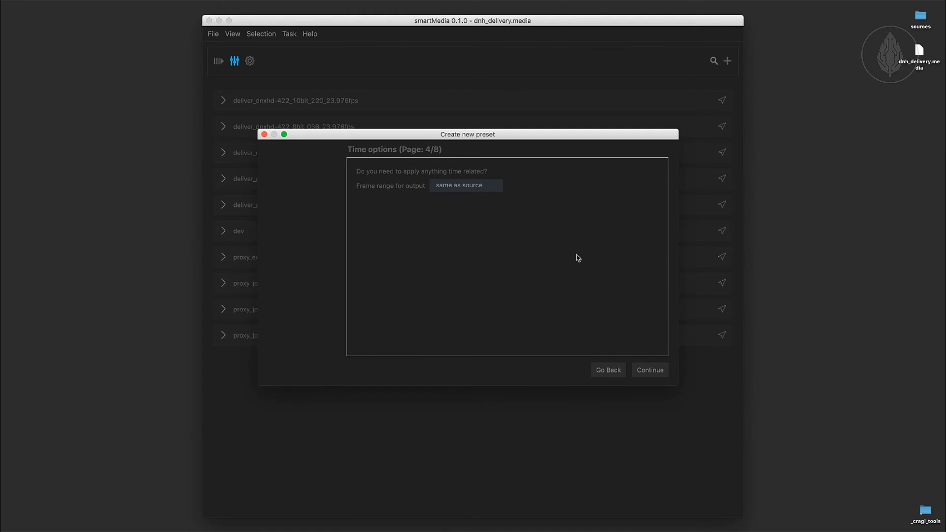
# - Keep the output frame range same as source and apply the smartMedia_slate_v001 slate without burnins
pyautogui.click(493, 187)
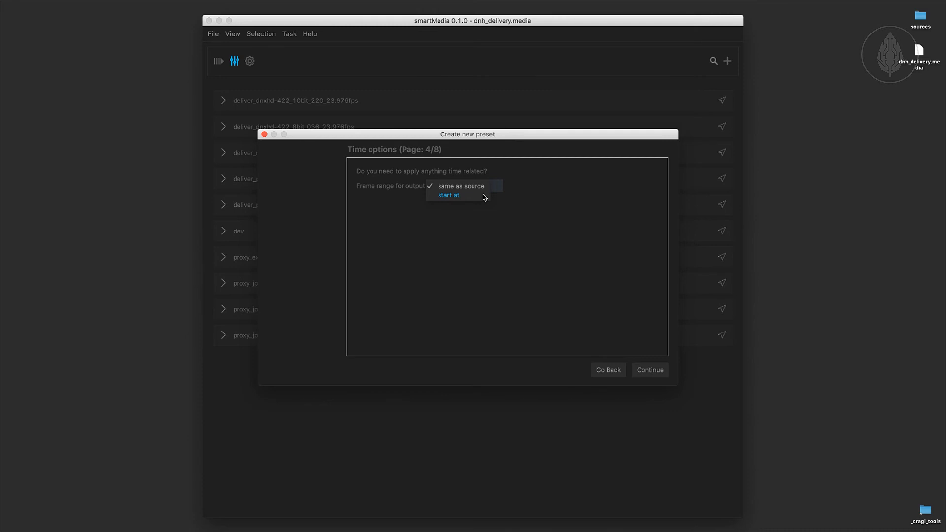
pyautogui.click(483, 187)
pyautogui.click(650, 373)
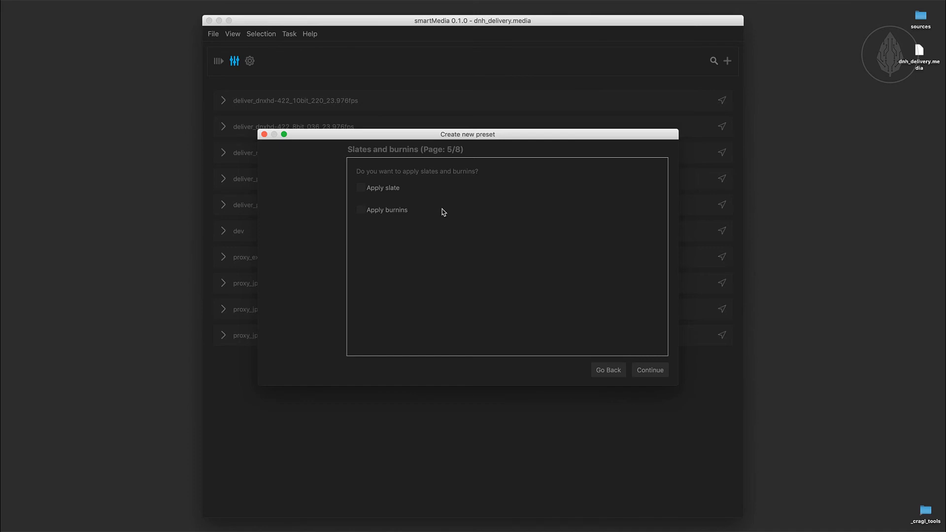
pyautogui.click(362, 189)
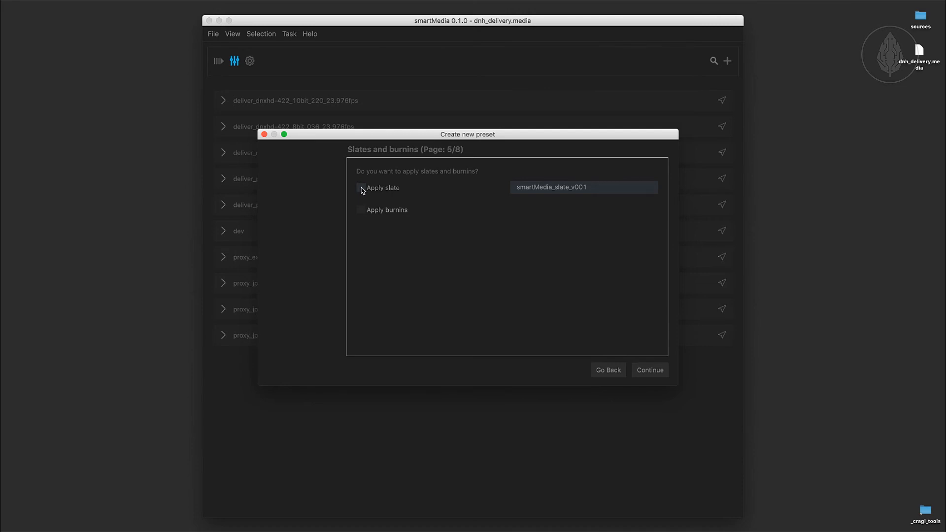
pyautogui.click(639, 373)
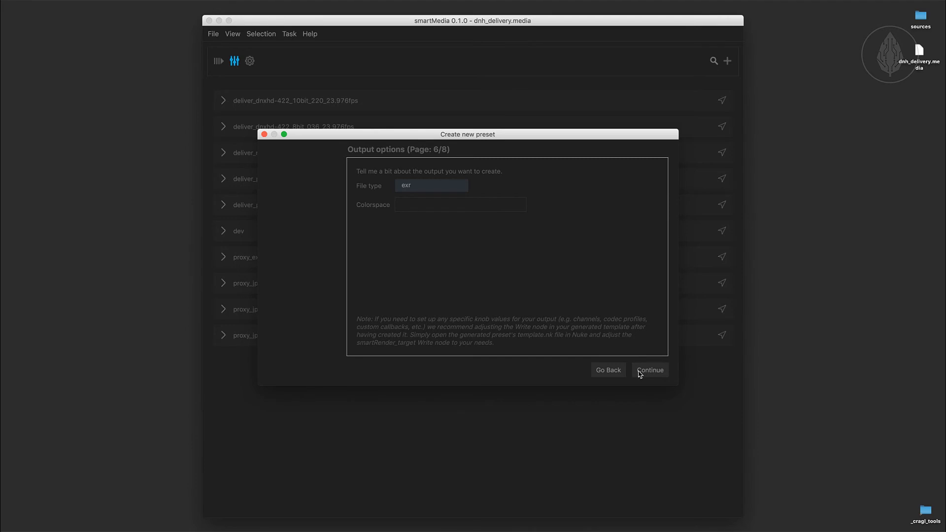
# - Set the preset's output file type to dpx and its colorspace to compositing_log
pyautogui.click(461, 191)
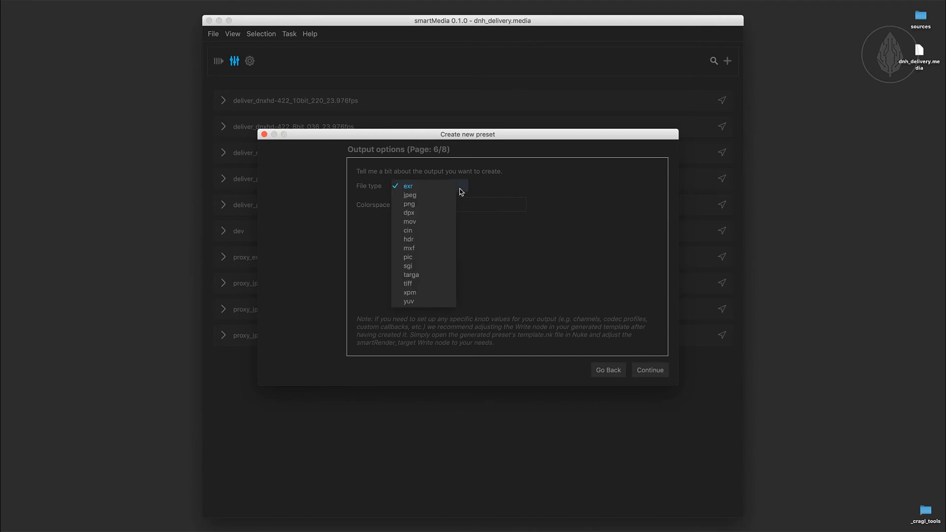
pyautogui.click(431, 213)
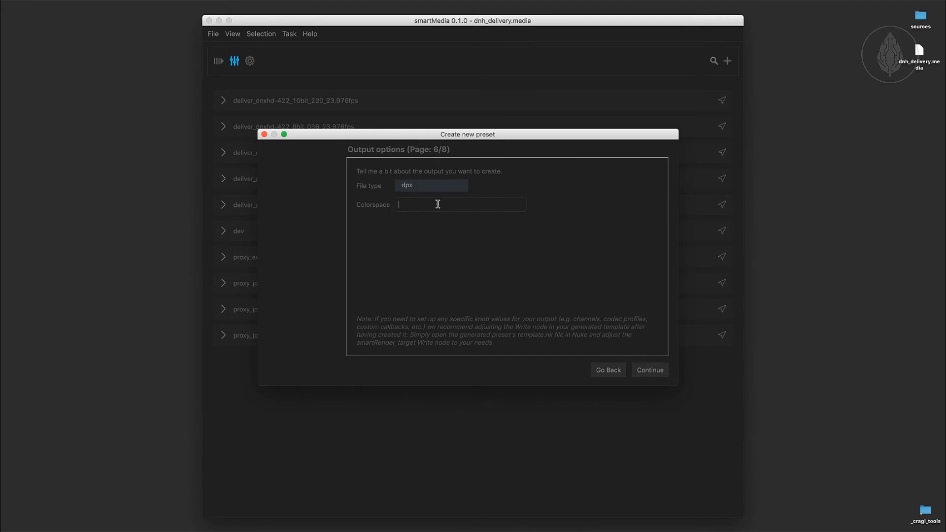
pyautogui.click(438, 204)
pyautogui.write('c')
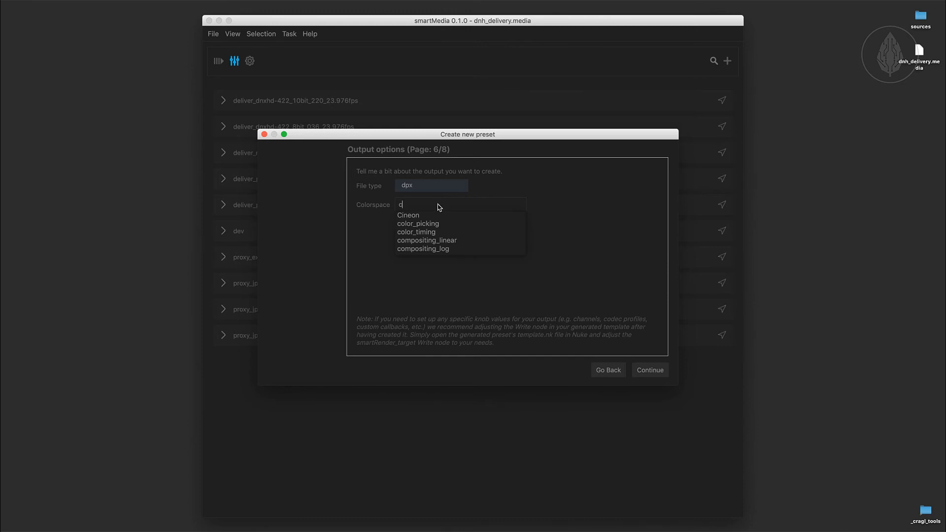
pyautogui.click(440, 249)
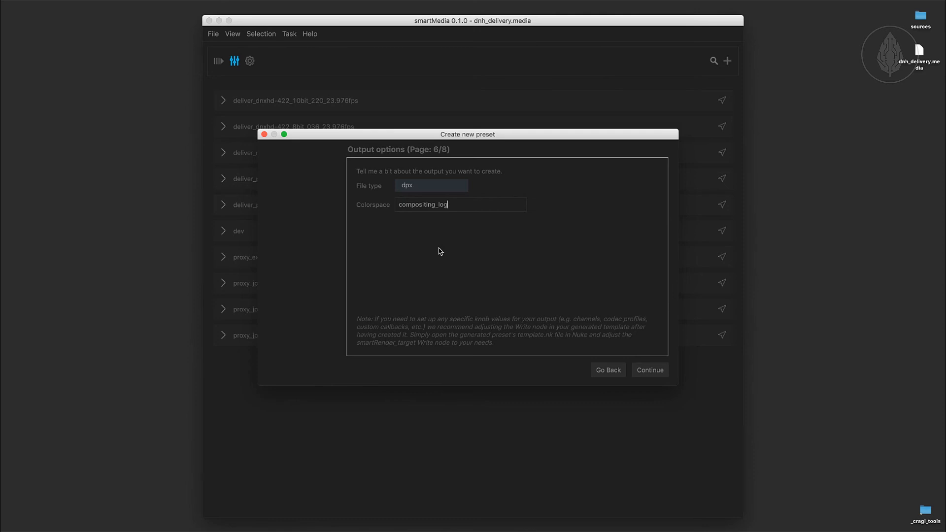
pyautogui.click(647, 369)
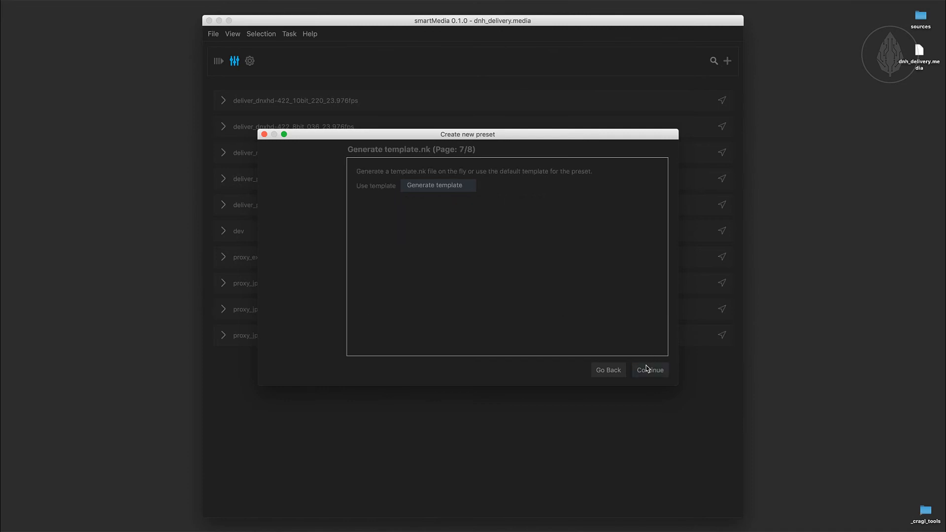
# - Keep the template option on Generate template, leave custom code injection at no, and finish creating the preset
pyautogui.click(465, 186)
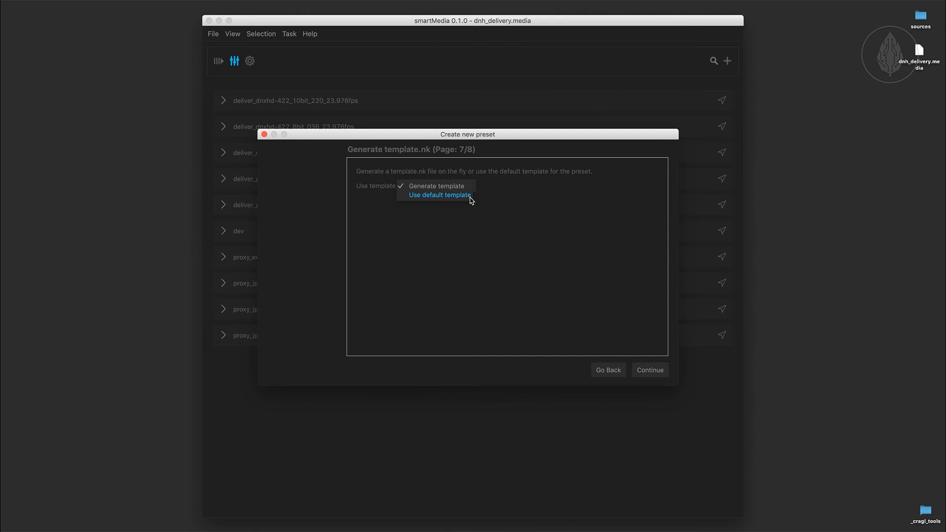
pyautogui.click(466, 187)
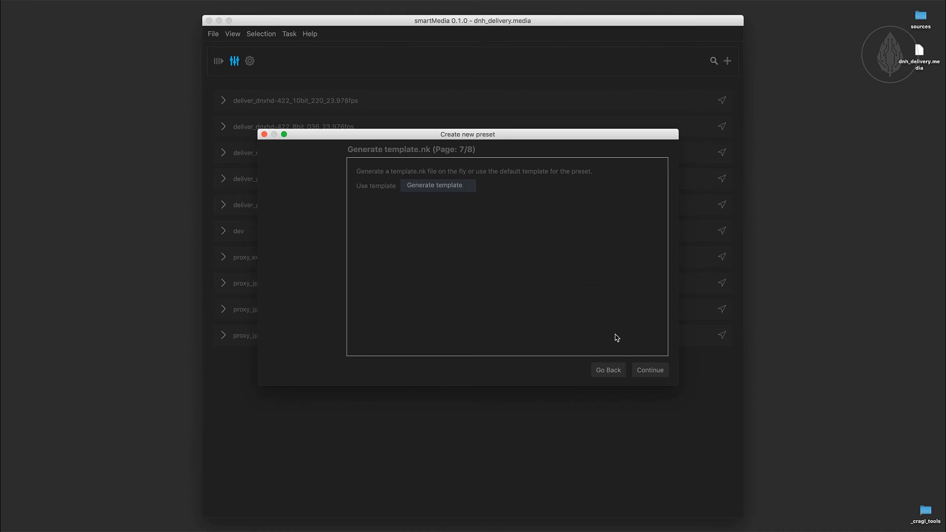
pyautogui.click(646, 370)
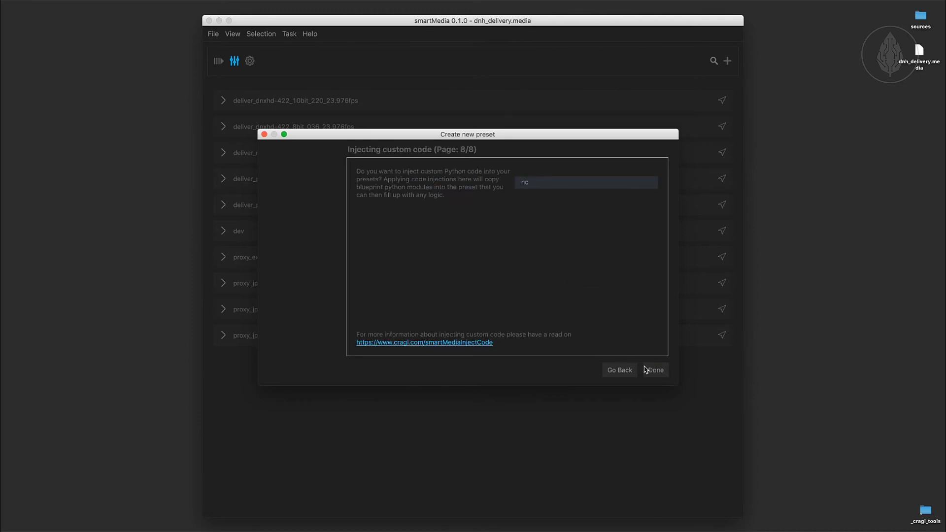
pyautogui.click(566, 187)
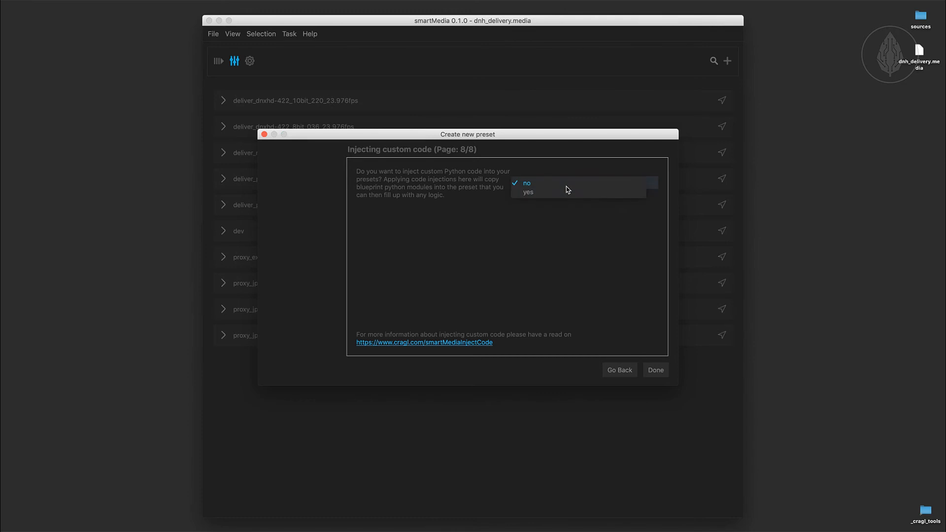
pyautogui.click(567, 196)
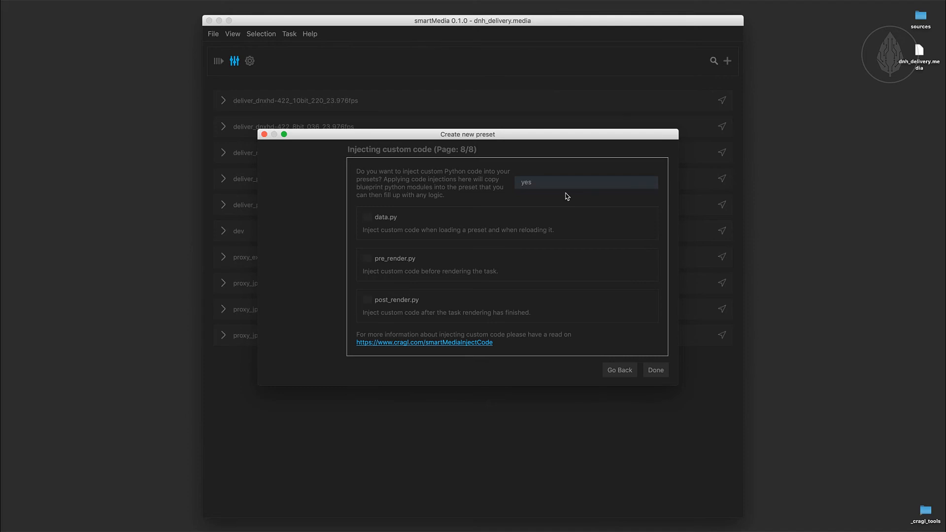
pyautogui.click(565, 182)
pyautogui.click(562, 176)
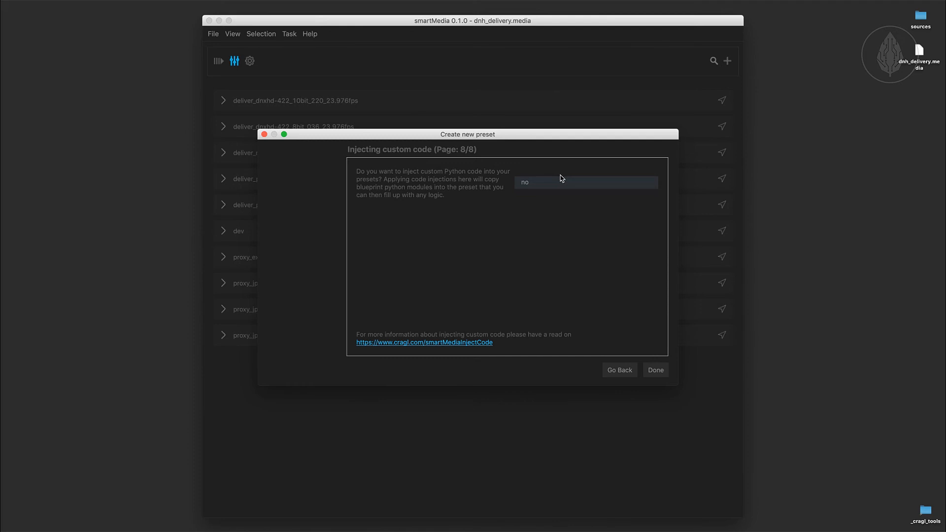
pyautogui.click(656, 370)
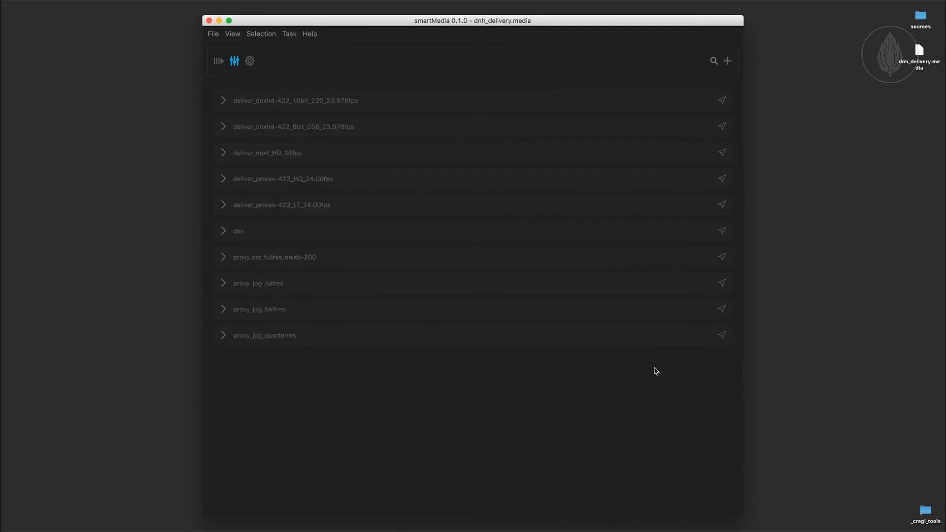
# - Back in the jobs view, add a task with the delivery_dpx_2048x1152 preset to dnh_a100_0120_bg.mov and expand its details
pyautogui.click(553, 276)
pyautogui.press('super+1')
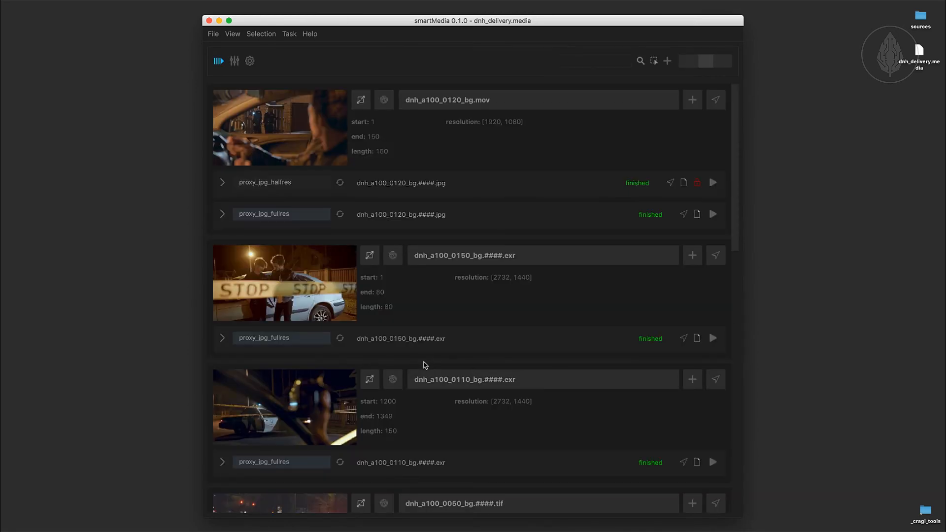
pyautogui.click(694, 100)
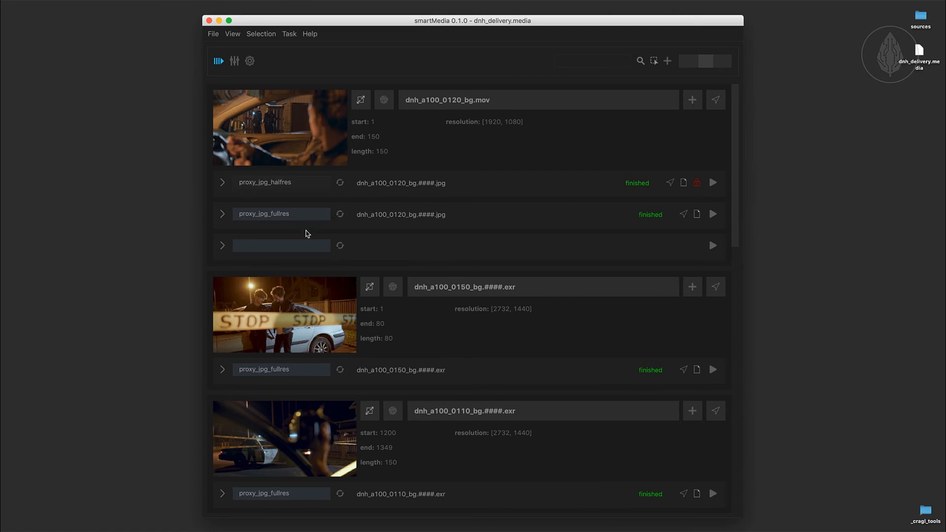
pyautogui.click(300, 245)
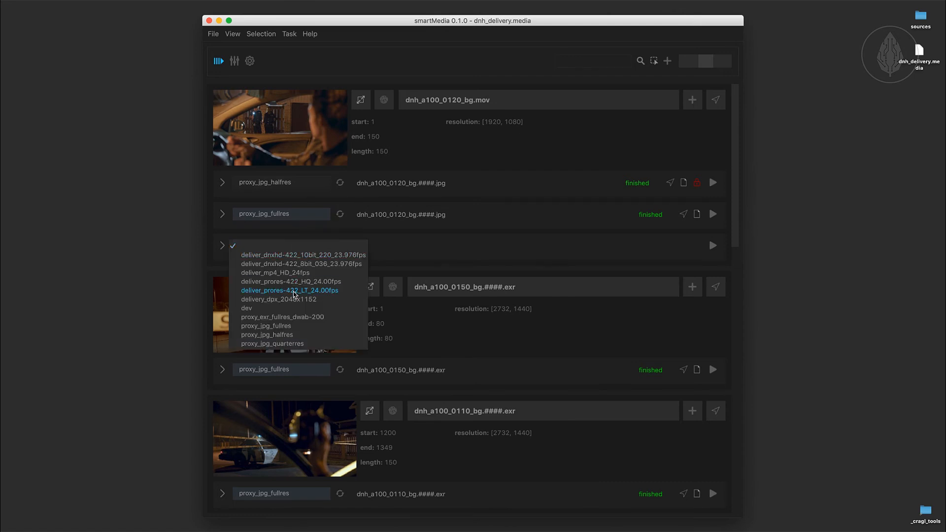
pyautogui.click(294, 299)
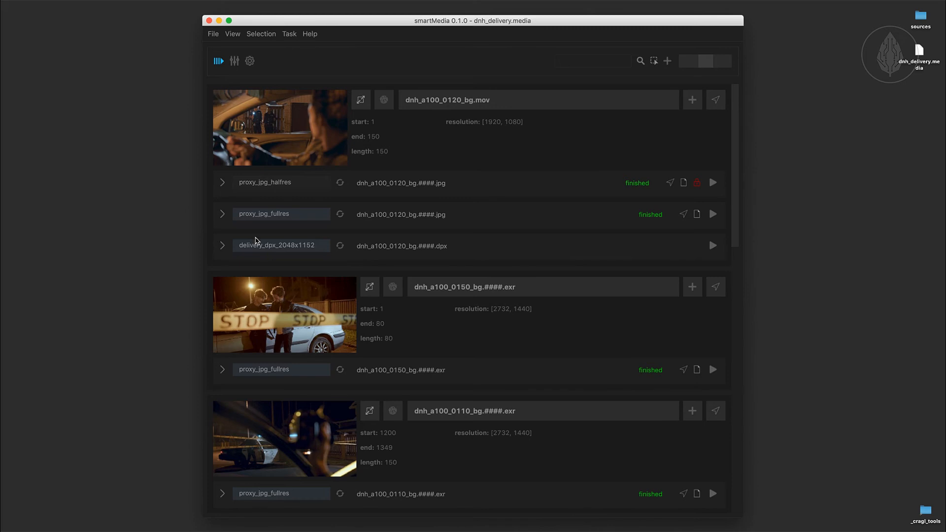
pyautogui.click(223, 245)
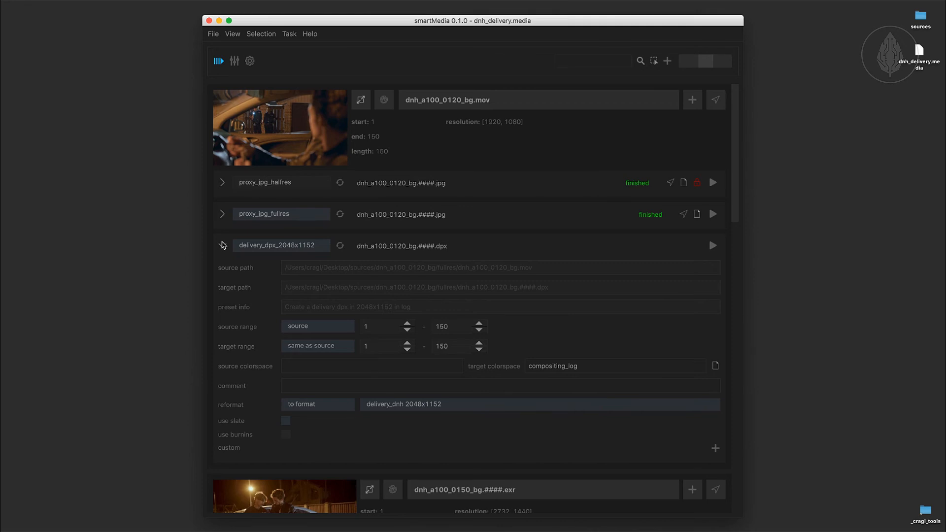
# - Look through the General, Paths and Naming pages of the settings
pyautogui.click(250, 61)
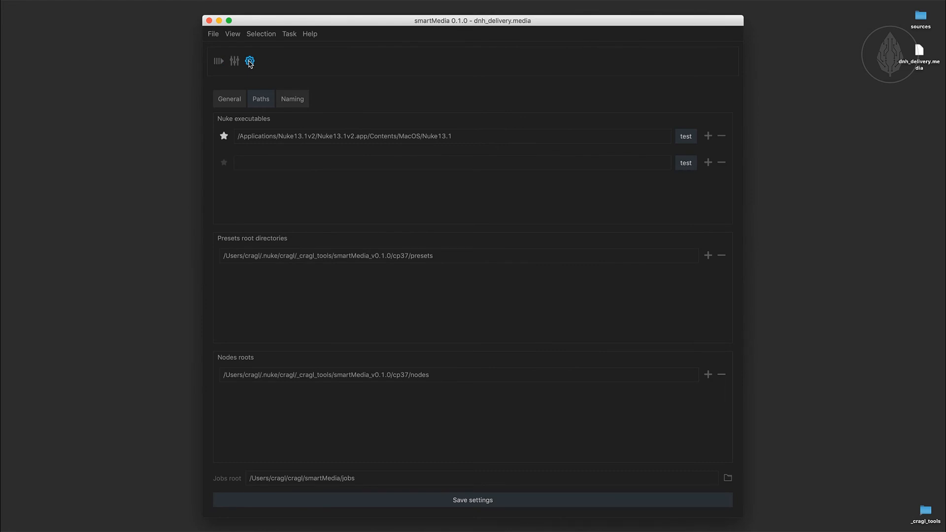
pyautogui.click(228, 99)
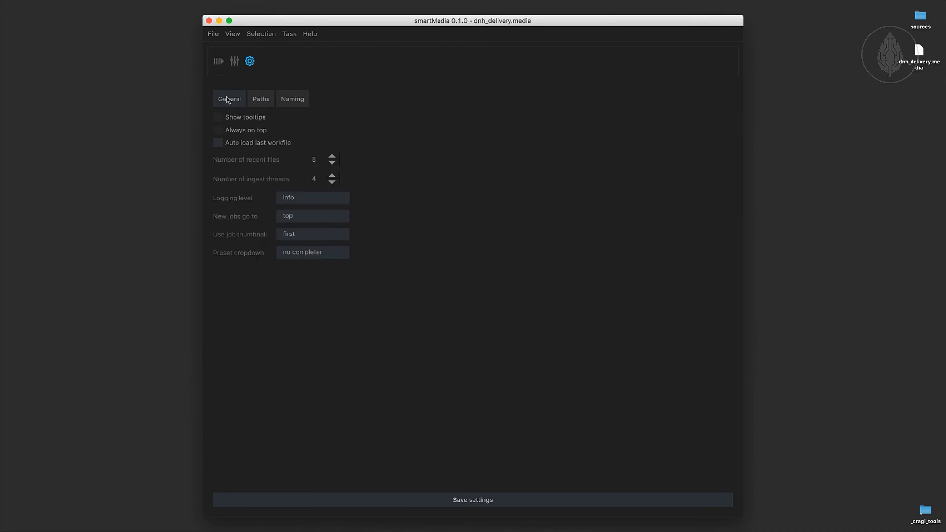
pyautogui.click(263, 100)
pyautogui.click(294, 101)
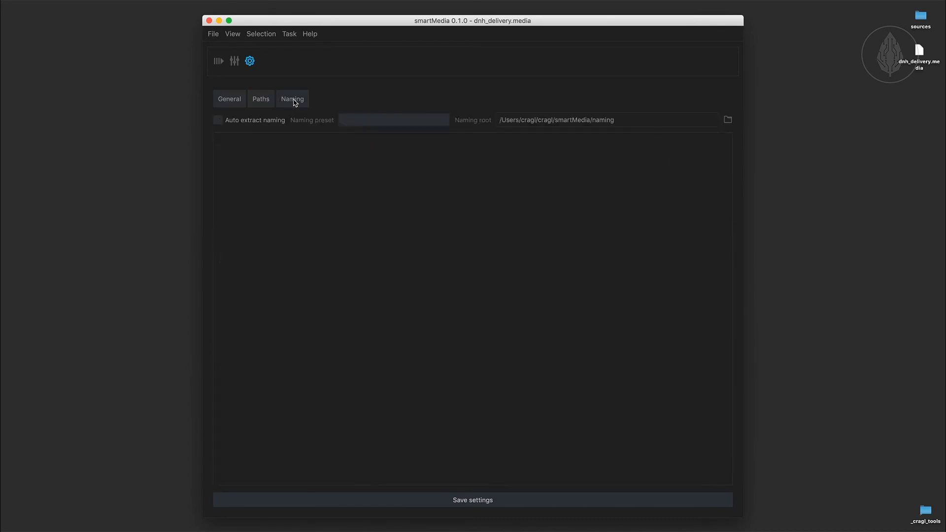
pyautogui.click(228, 100)
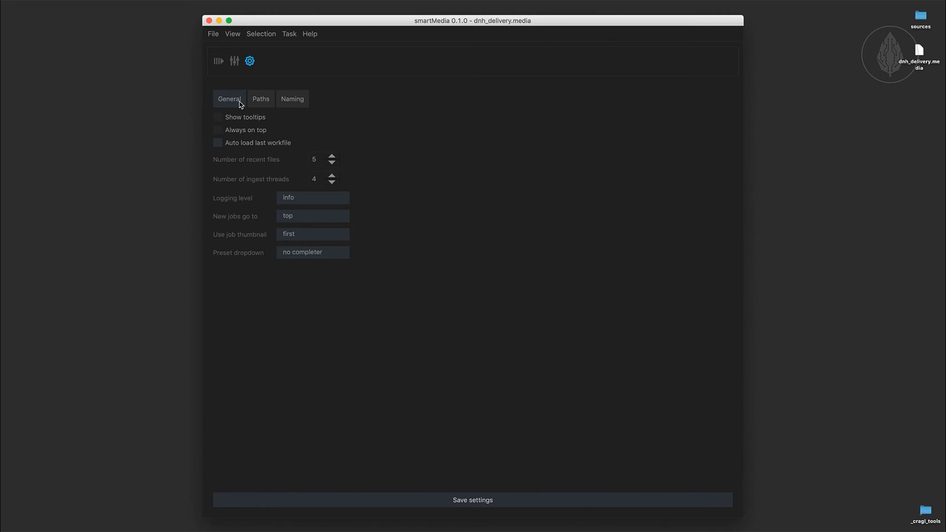
pyautogui.click(263, 102)
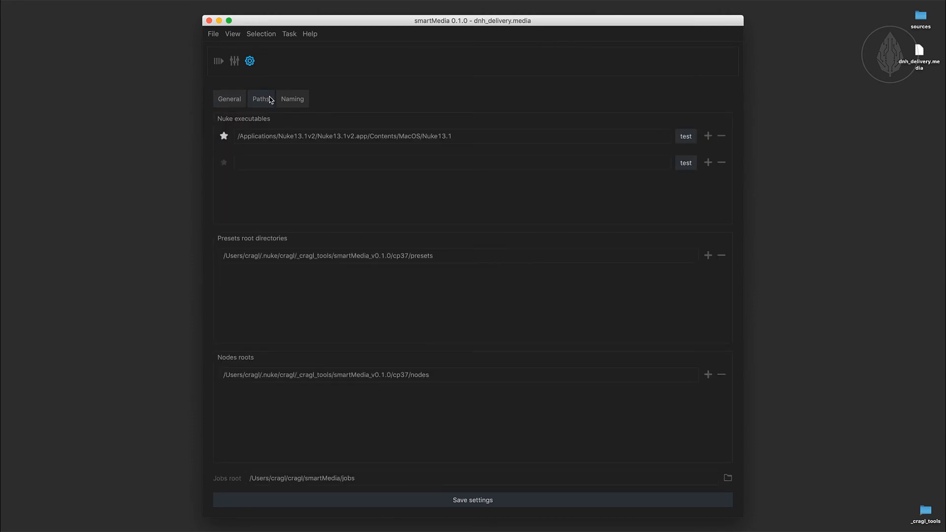
pyautogui.click(287, 100)
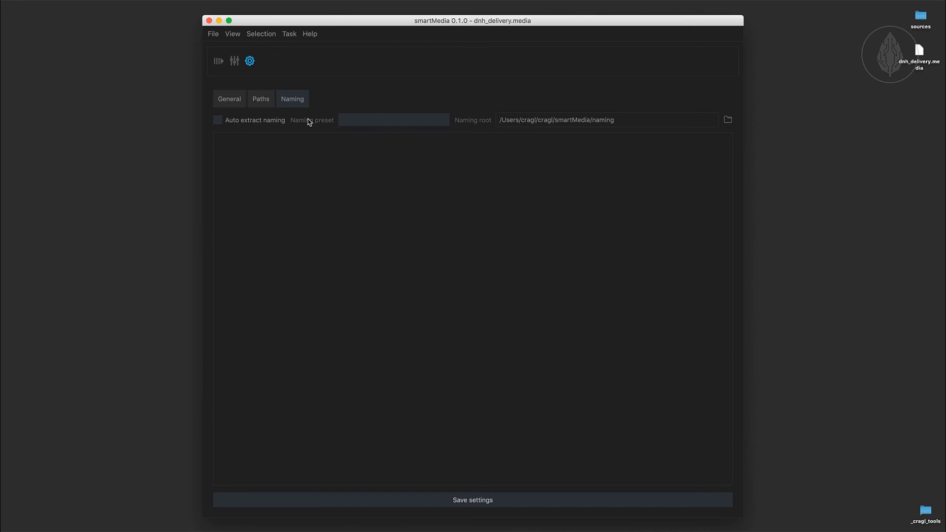
pyautogui.click(224, 102)
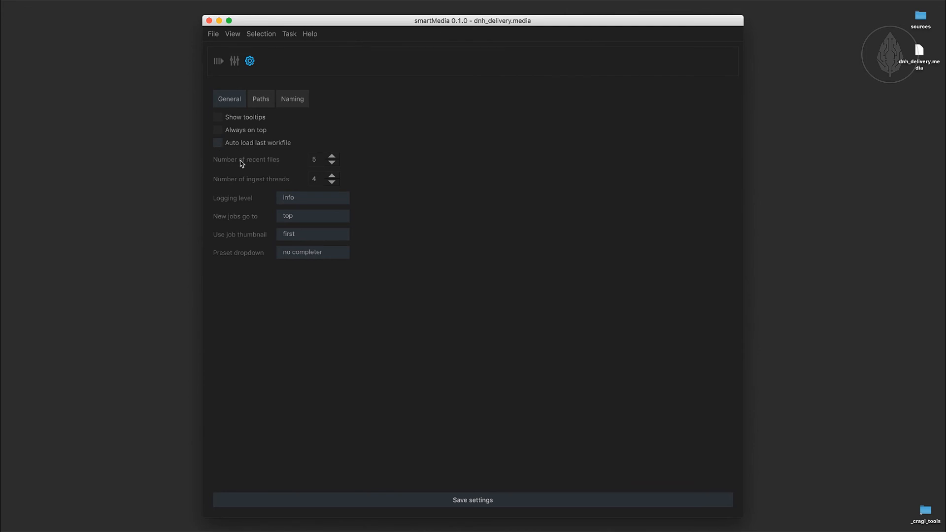
# - Keep the number of recent files at 5 and set the number of ingest threads to 8
pyautogui.click(333, 157)
pyautogui.click(334, 163)
pyautogui.click(333, 156)
pyautogui.click(333, 177)
pyautogui.click(332, 182)
pyautogui.click(333, 182)
pyautogui.click(321, 177)
pyautogui.click(331, 177)
# - Keep new jobs going to top and the job thumbnail on first, set the preset dropdown to completer, and save the settings
pyautogui.click(295, 216)
pyautogui.click(307, 220)
pyautogui.click(309, 234)
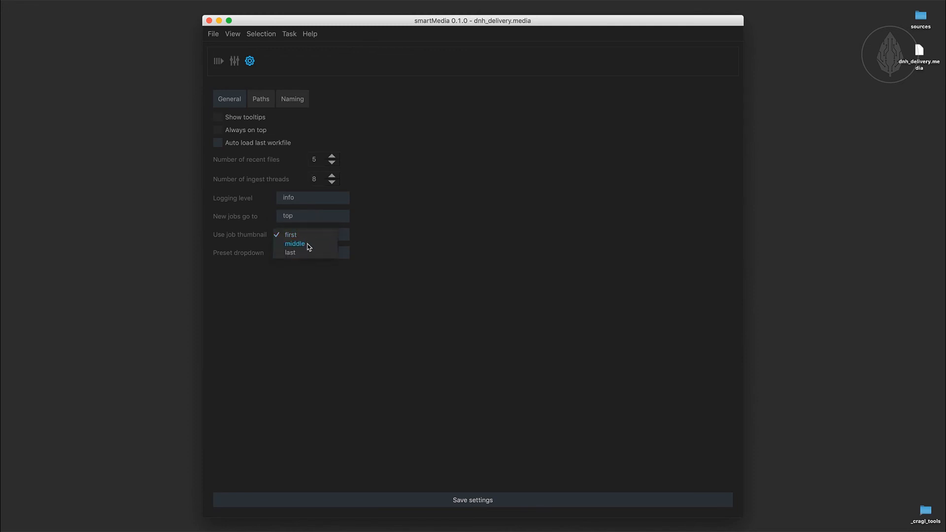
pyautogui.click(306, 237)
pyautogui.click(308, 253)
pyautogui.click(310, 244)
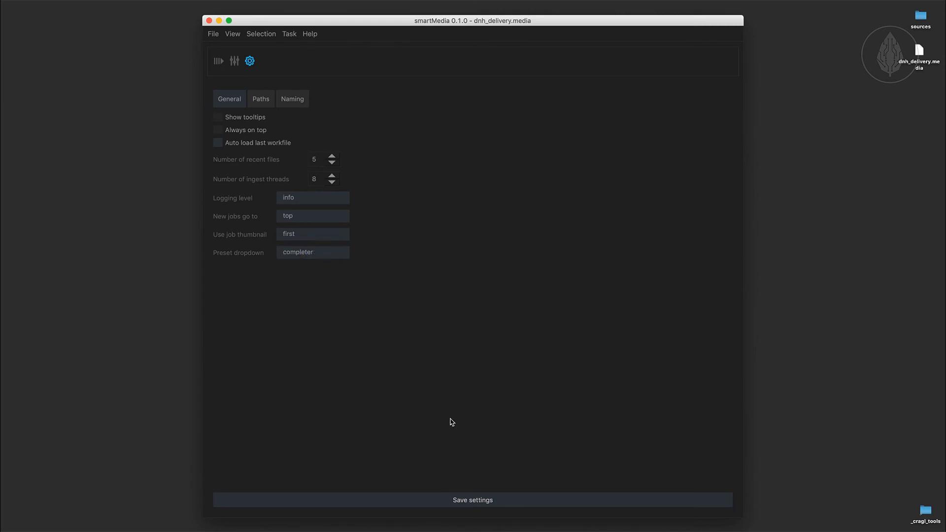
pyautogui.click(464, 501)
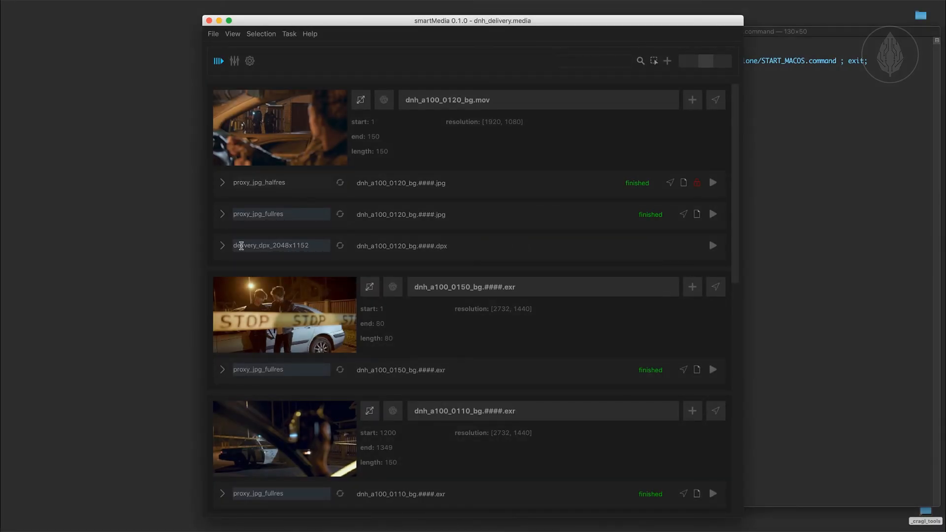
# - Try filtering the dpx task's preset names by "fu", "jp" and "qu", and reselect delivery_dpx_2048x1152
pyautogui.doubleClick(241, 246)
pyautogui.press('BackSpace')
pyautogui.write('ful')
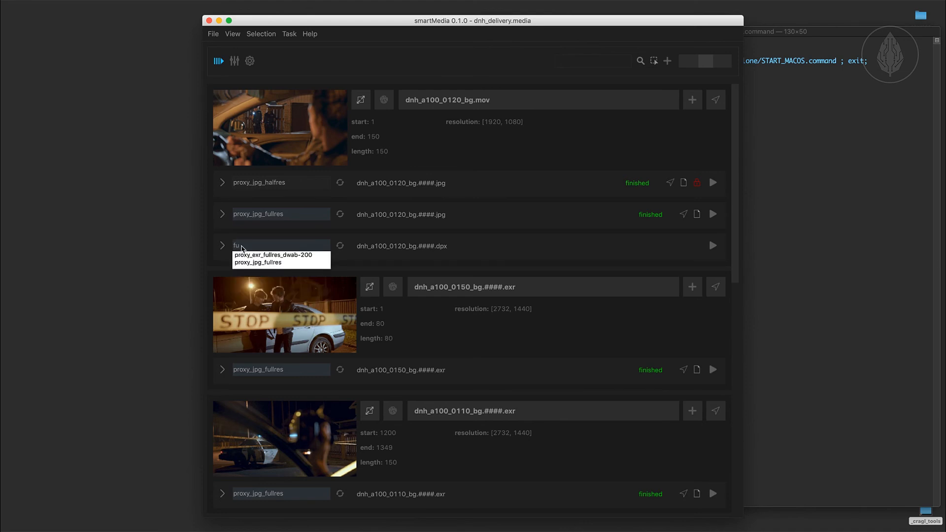
pyautogui.press('BackSpace')
pyautogui.press('BackSpace')
pyautogui.press('BackSpace')
pyautogui.write('jp')
pyautogui.press('BackSpace')
pyautogui.press('BackSpace')
pyautogui.write('qu')
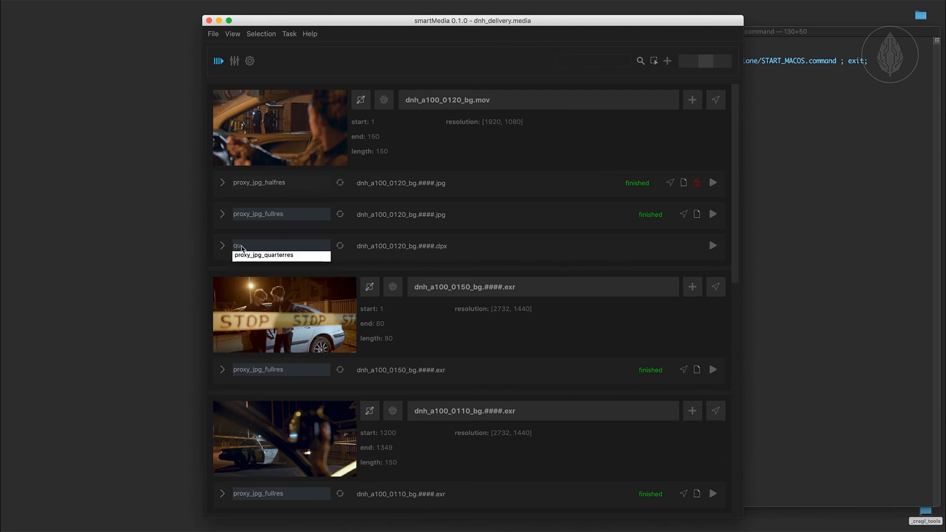
pyautogui.press('BackSpace')
pyautogui.press('BackSpace')
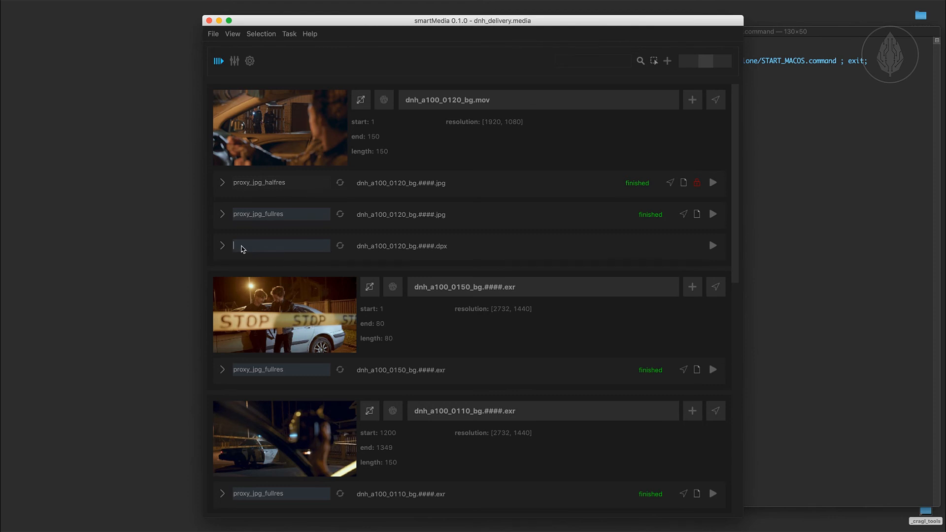
pyautogui.click(328, 248)
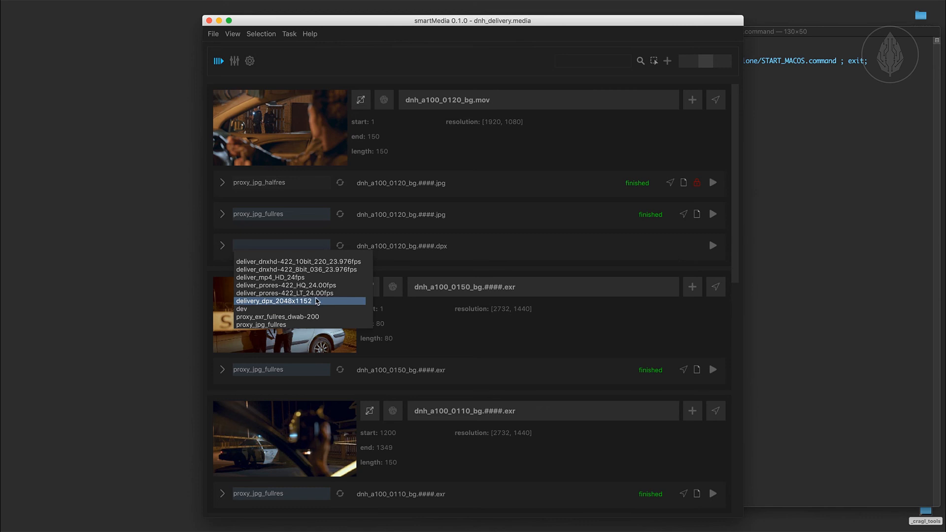
pyautogui.click(317, 301)
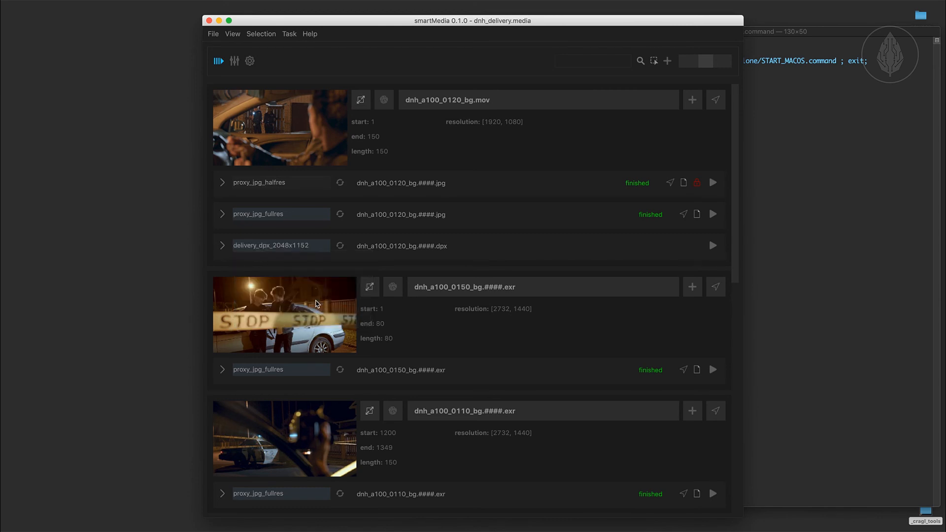
# - Return to the settings, minimize the terminal window, and show the path settings
pyautogui.click(250, 61)
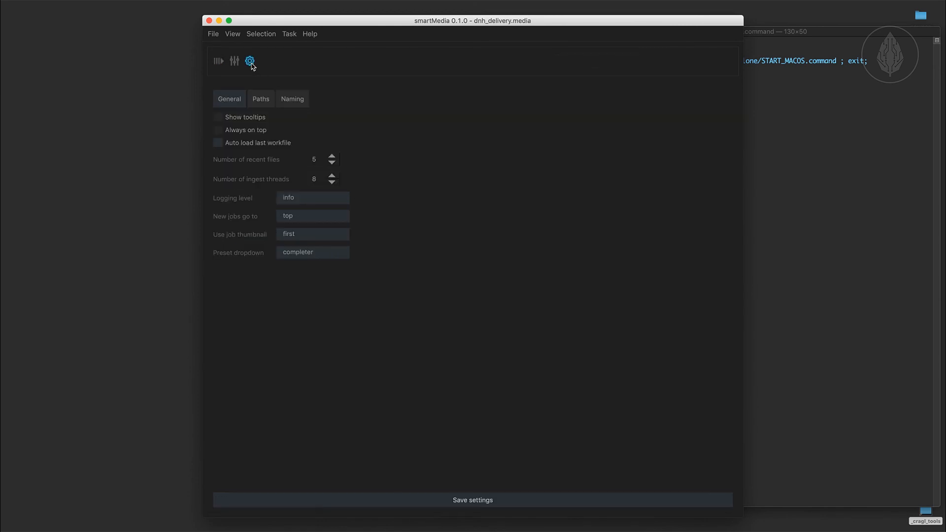
pyautogui.click(768, 148)
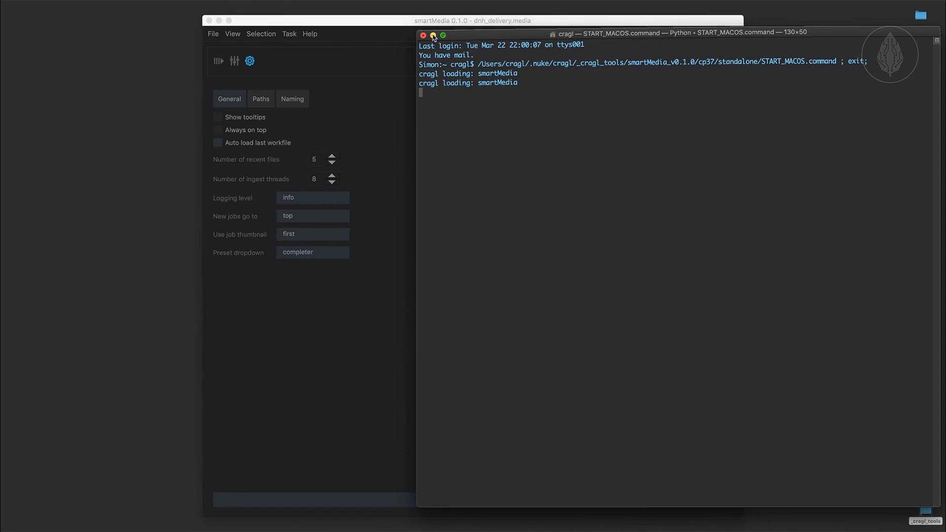
pyautogui.click(433, 35)
pyautogui.click(260, 99)
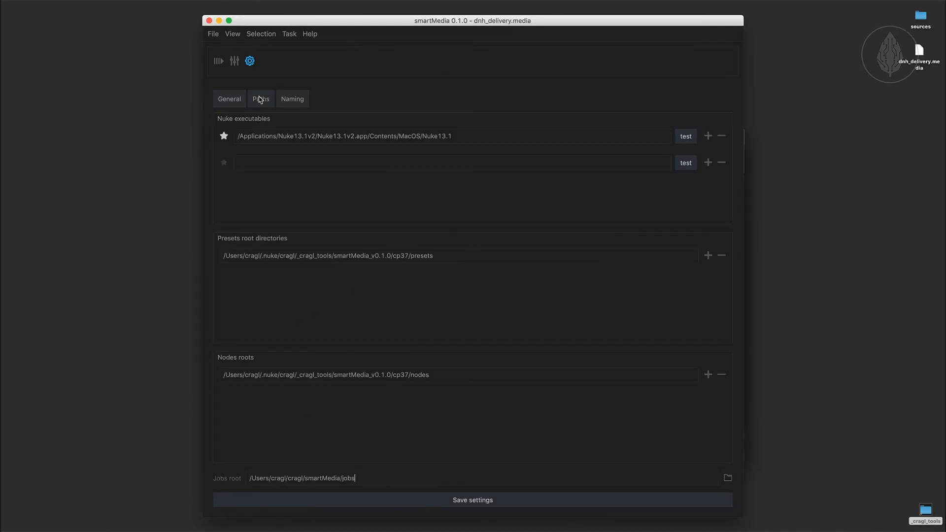
pyautogui.moveTo(265, 20); pyautogui.dragTo(273, 19)
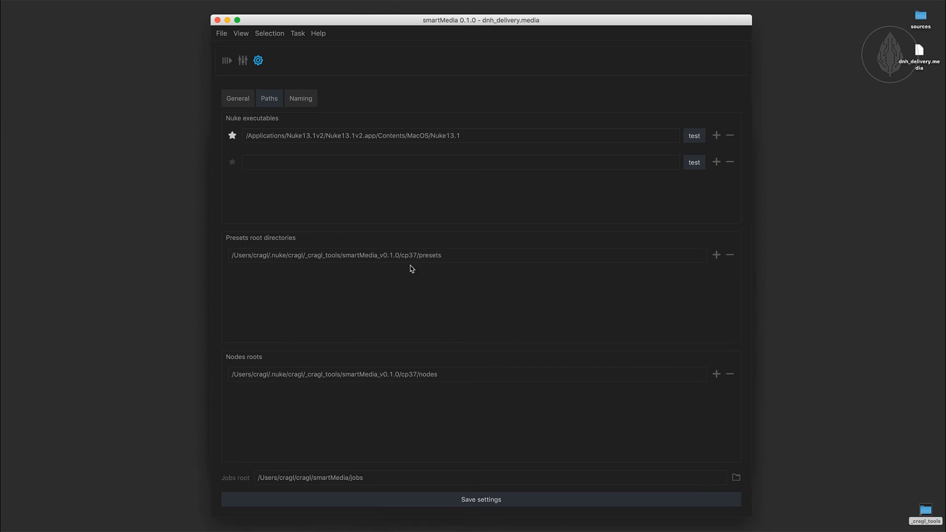
# - Add two empty entries to the presets root directories and remove them again
pyautogui.click(717, 257)
pyautogui.click(717, 281)
pyautogui.click(730, 308)
pyautogui.click(729, 282)
# - Add four empty entries to the nodes roots and remove them again
pyautogui.click(717, 375)
pyautogui.click(717, 401)
pyautogui.click(717, 427)
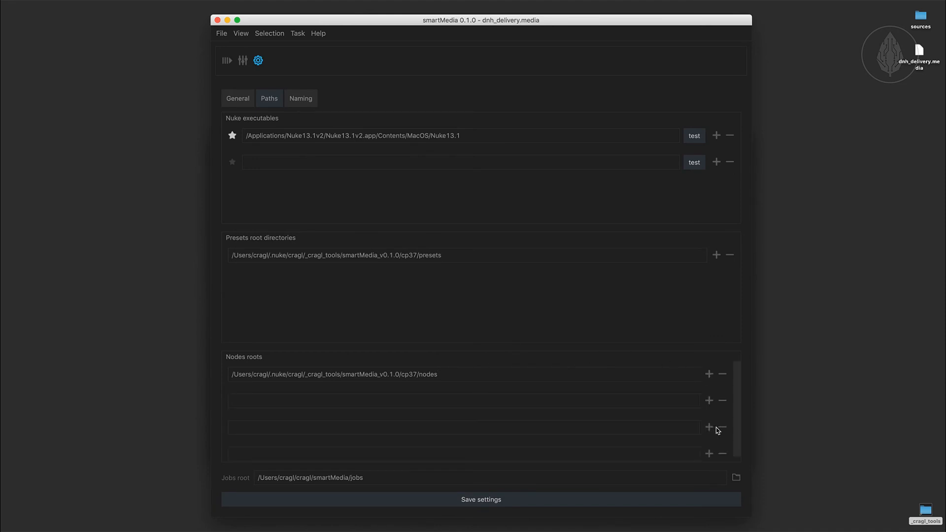
pyautogui.click(710, 454)
pyautogui.click(722, 455)
pyautogui.click(722, 428)
pyautogui.click(730, 401)
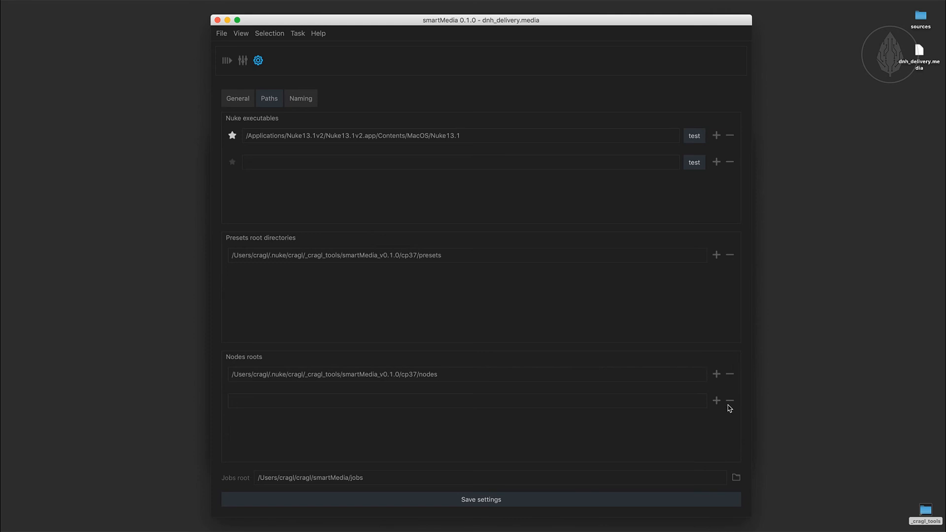
pyautogui.click(730, 402)
# - Check the jobs root path and view the expressions of the standard and dnh naming presets
pyautogui.moveTo(391, 476); pyautogui.dragTo(212, 474)
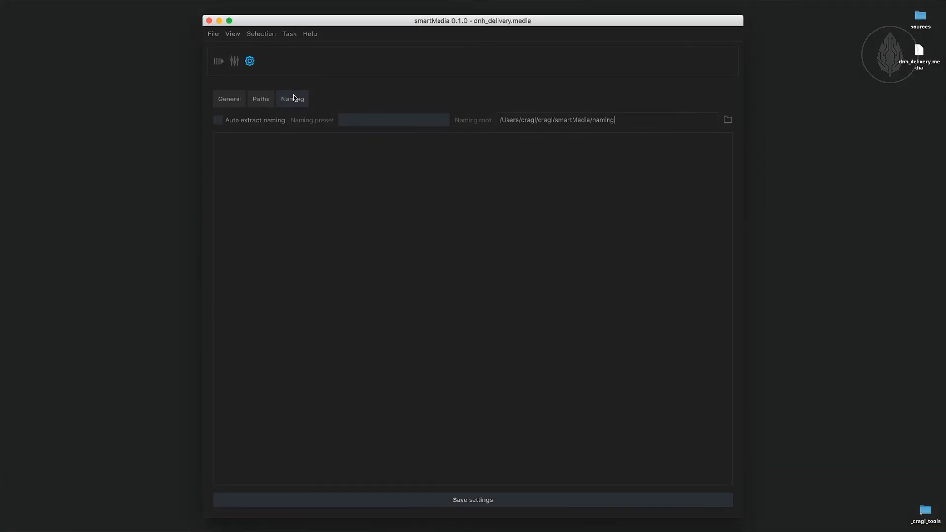
pyautogui.click(352, 122)
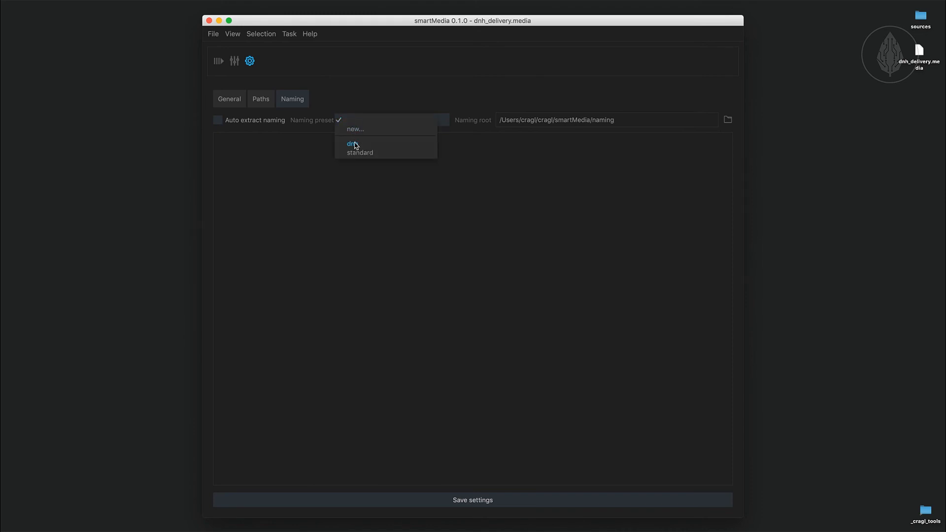
pyautogui.click(356, 142)
pyautogui.click(357, 122)
pyautogui.click(359, 131)
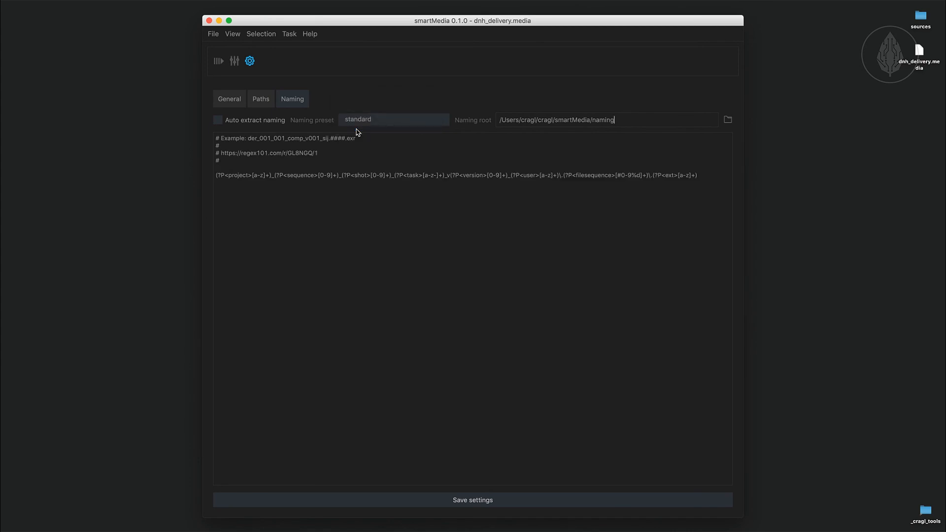
pyautogui.click(357, 123)
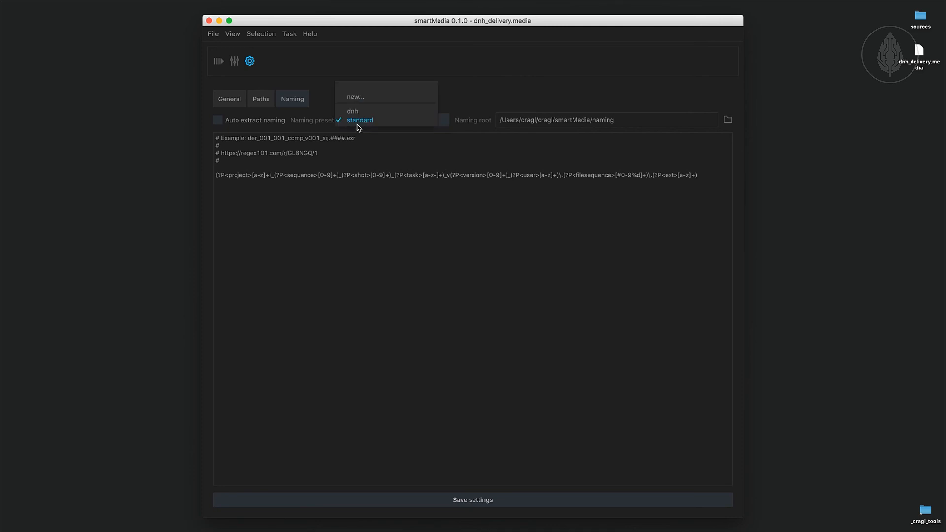
pyautogui.click(353, 113)
# - Start a new naming preset, cancel naming it, and reset the naming preset selection to empty
pyautogui.click(355, 122)
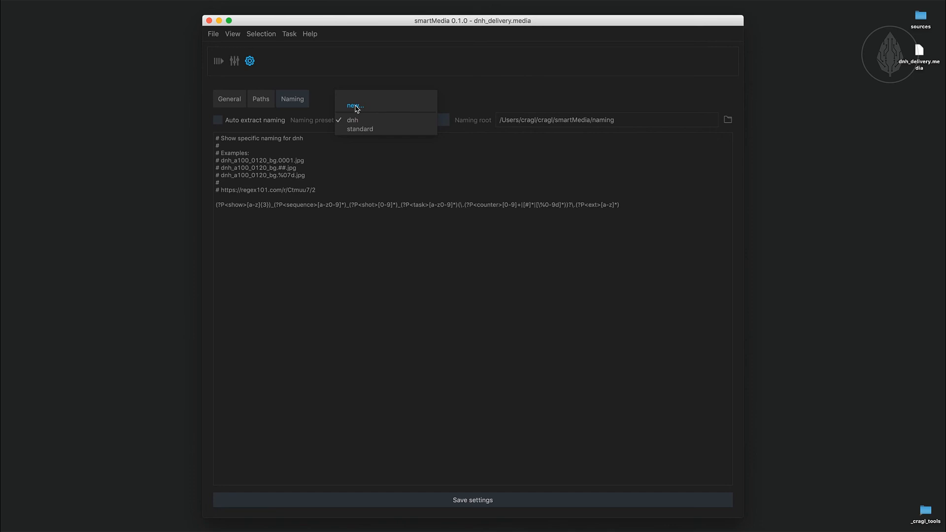
pyautogui.click(356, 106)
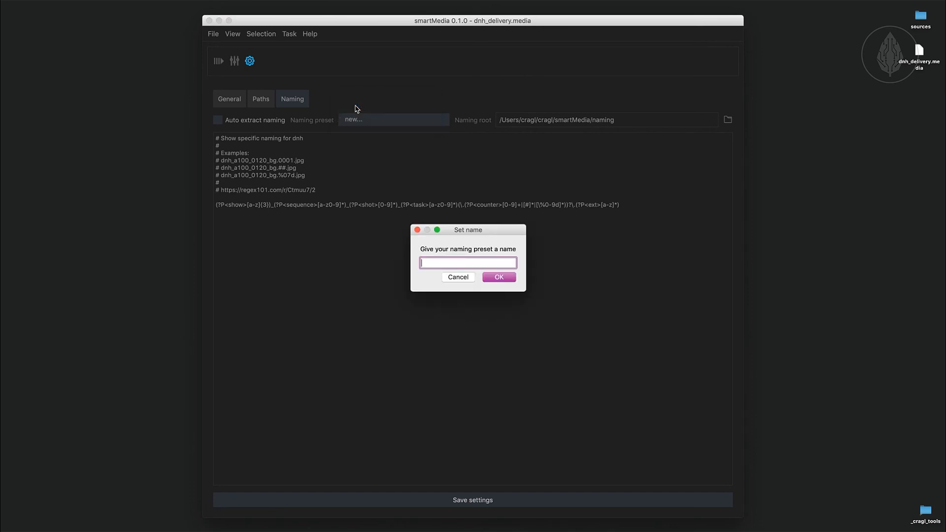
pyautogui.press('Escape')
pyautogui.click(356, 118)
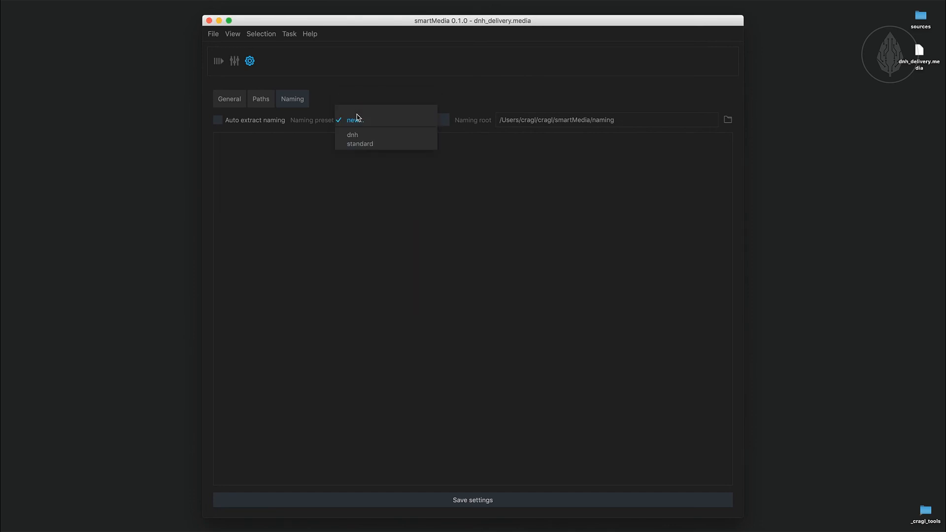
pyautogui.click(358, 116)
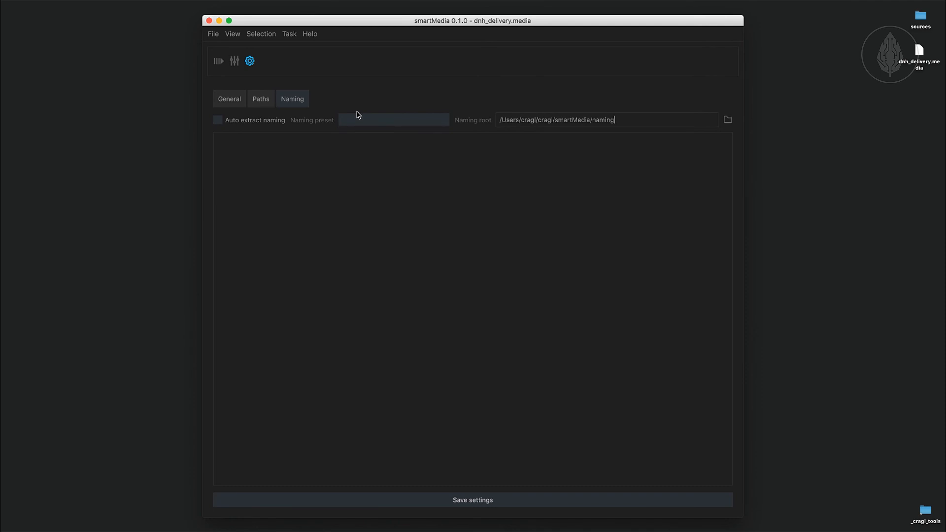
# - In the jobs view, show the naming extraction of dnh_a100_0120_bg.mov and apply the dnh naming preset
pyautogui.click(218, 62)
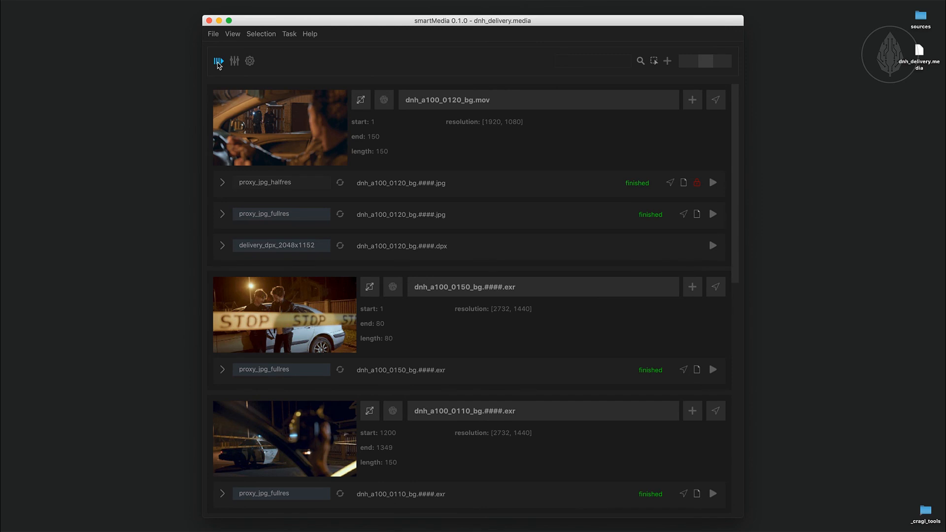
pyautogui.click(385, 101)
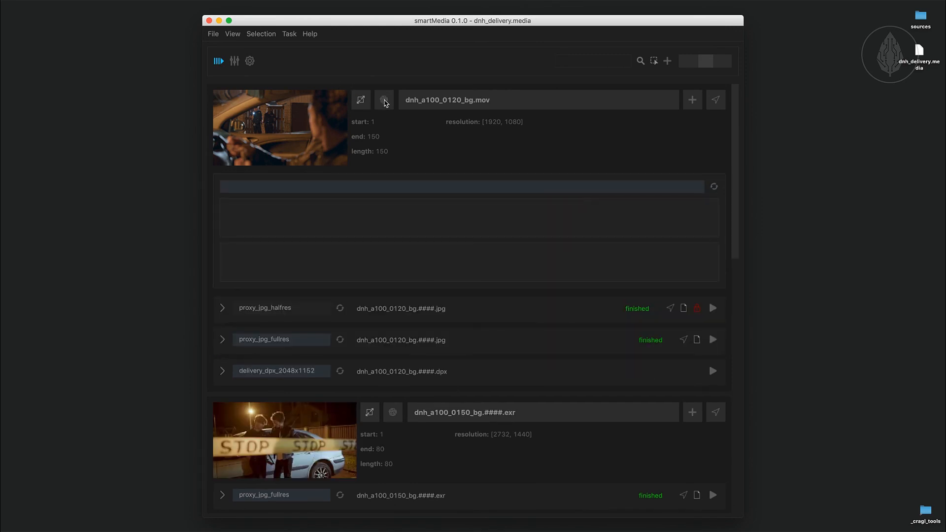
pyautogui.click(303, 182)
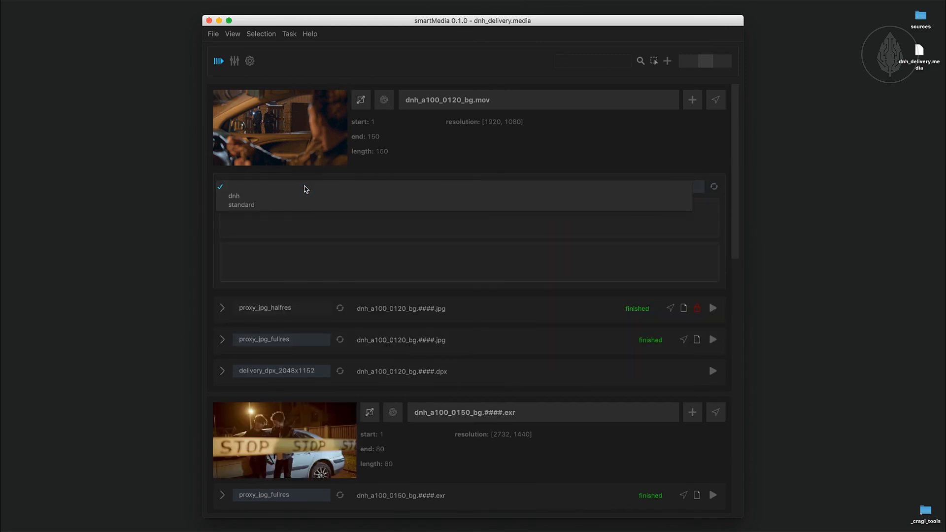
pyautogui.click(235, 196)
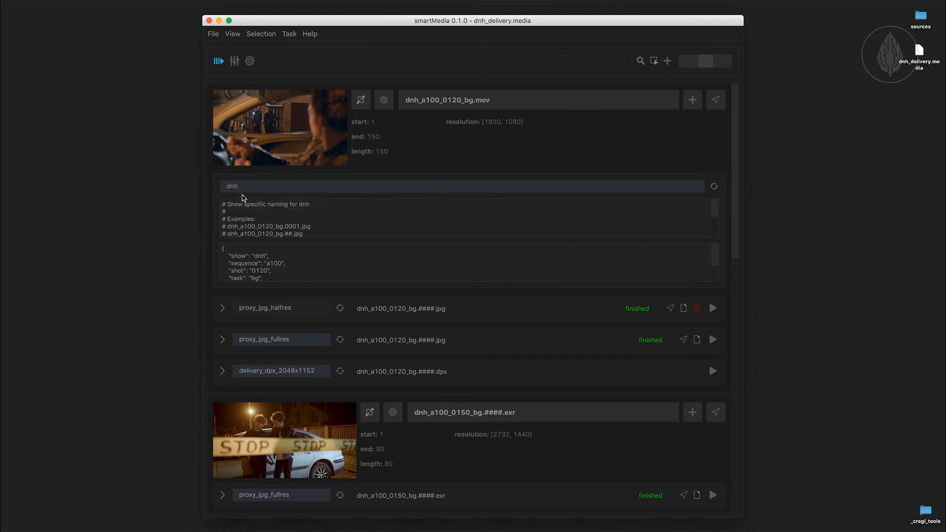
# - Examine the dnh naming expression and the key-value data extracted from the dnh_a100_0120_bg.mov file name
pyautogui.scroll(-3, 278, 217)
pyautogui.moveTo(221, 234); pyautogui.dragTo(628, 232)
pyautogui.click(635, 233)
pyautogui.moveTo(239, 251); pyautogui.dragTo(281, 296)
pyautogui.click(264, 259)
pyautogui.scroll(2, 264, 259)
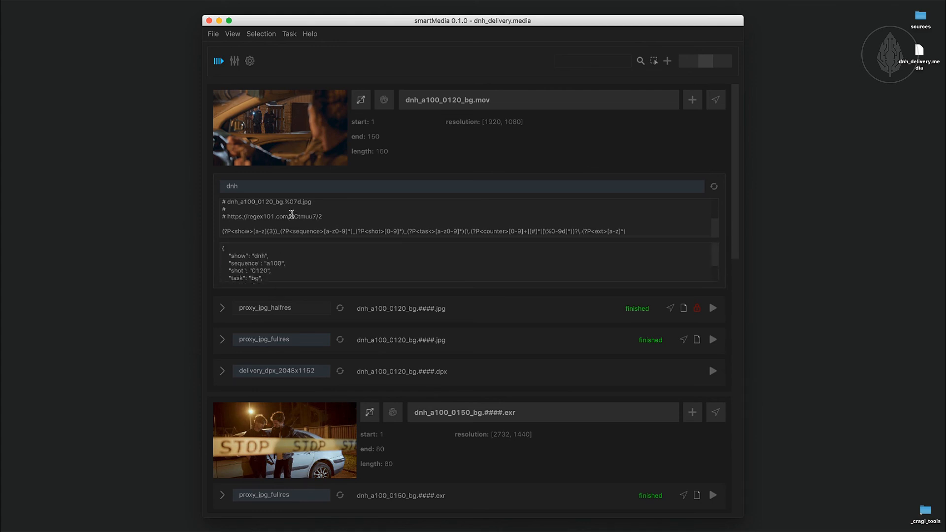
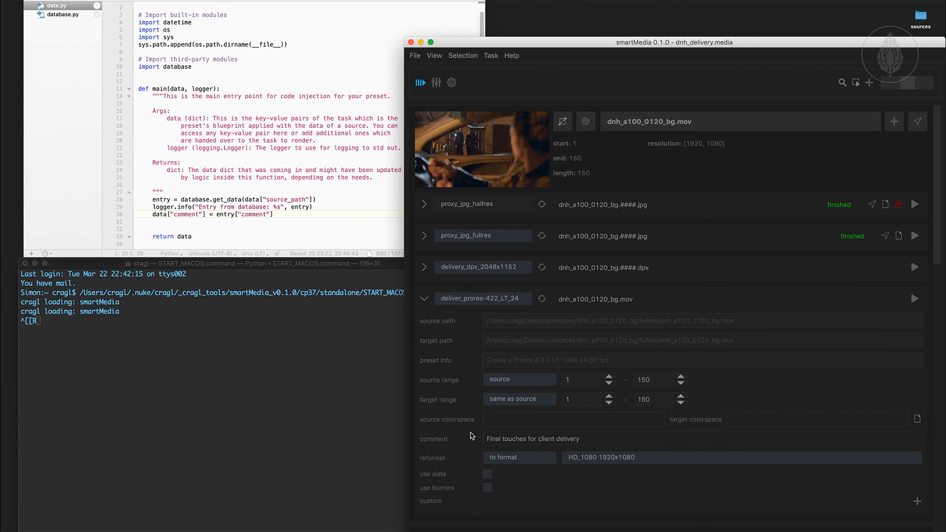
# - Add the line data["use_slate"] = False to data.py, save the script, and refresh the deliver_prores-422_LT_24 task
pyautogui.click(177, 225)
pyautogui.write('data["use_slate"] = False')
pyautogui.press('super+s')
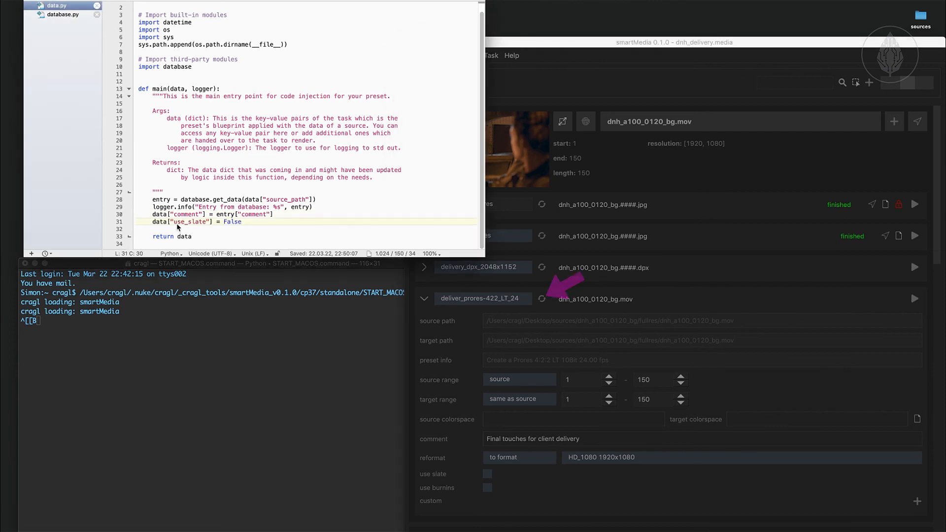
pyautogui.click(542, 299)
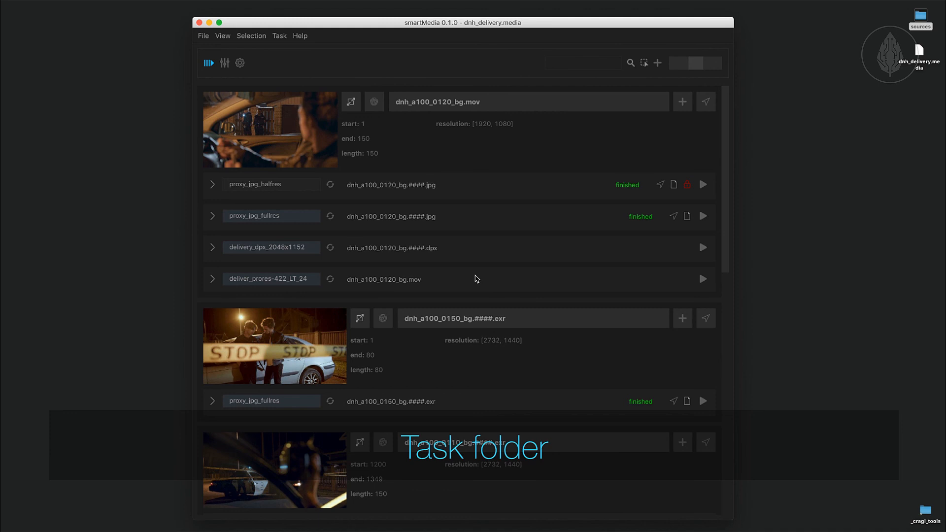
# - Reveal the task folder of the deliver_prores-422_LT_24 task of dnh_a100_0120_bg.mov
pyautogui.rightClick(476, 279)
pyautogui.moveTo(524, 305)
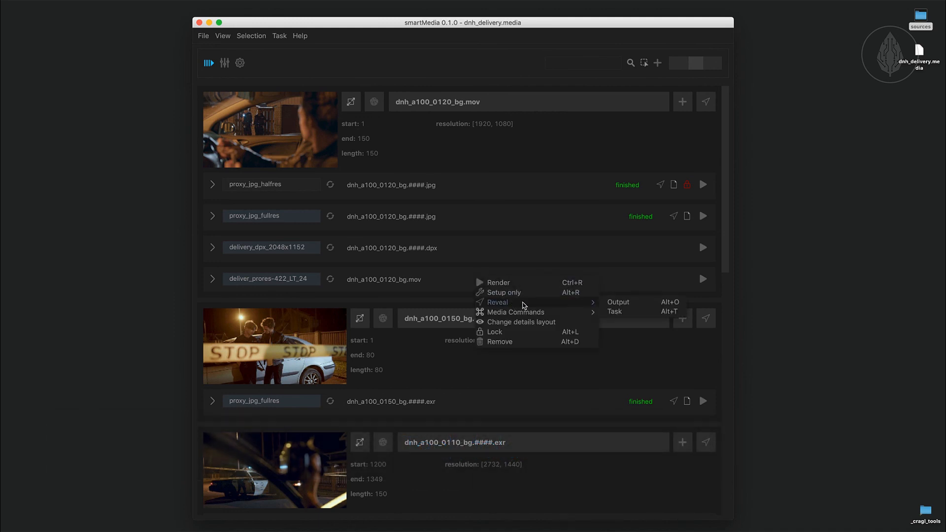
pyautogui.click(633, 312)
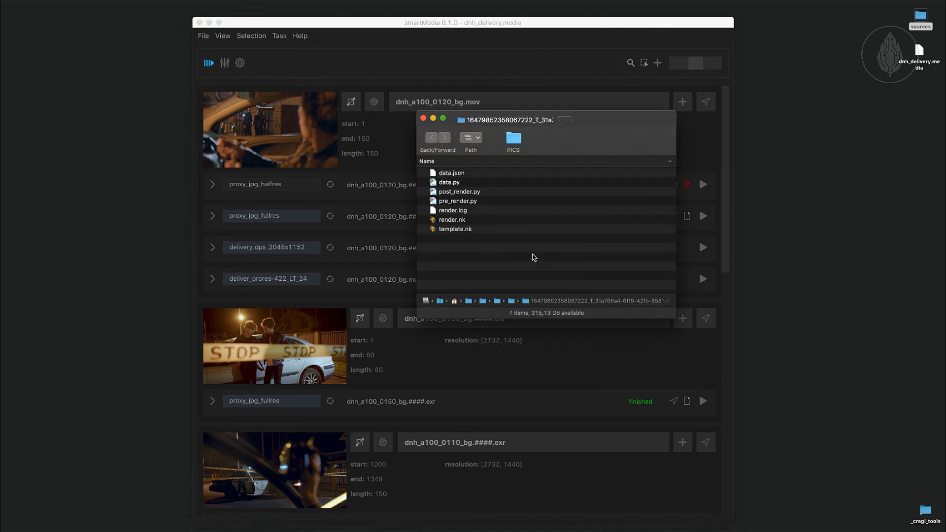
# - Examine the task folder's data.json, render.log, the template and render Nuke scripts and the three Python files, and close the folder
pyautogui.moveTo(535, 258); pyautogui.dragTo(466, 168)
pyautogui.click(457, 253)
pyautogui.click(453, 175)
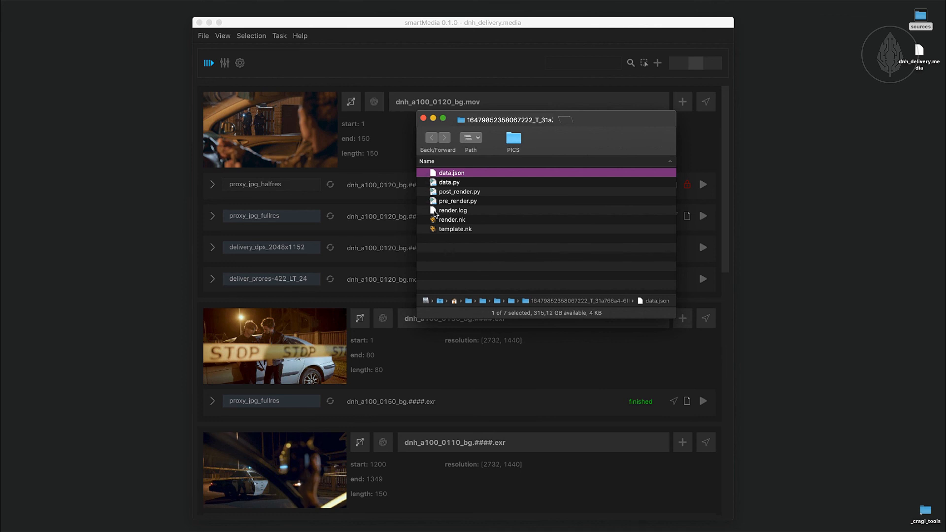
pyautogui.click(433, 211)
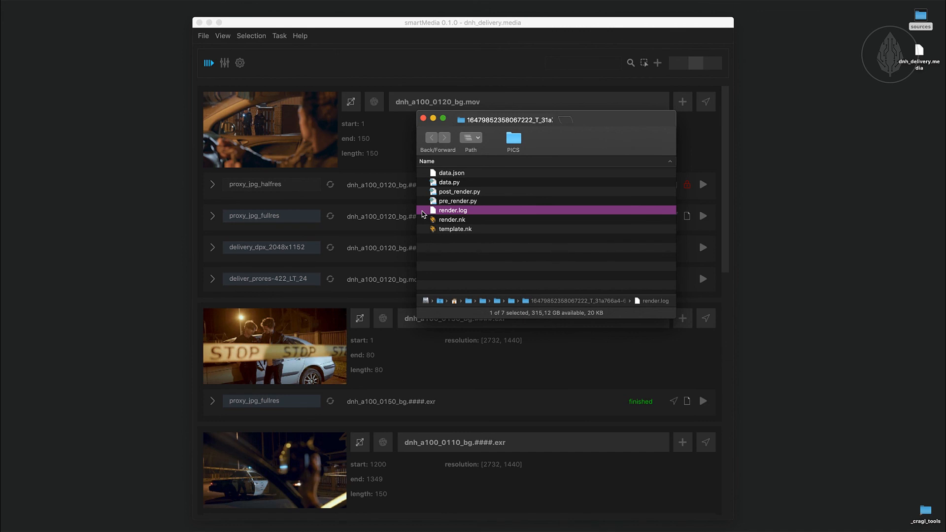
pyautogui.click(441, 229)
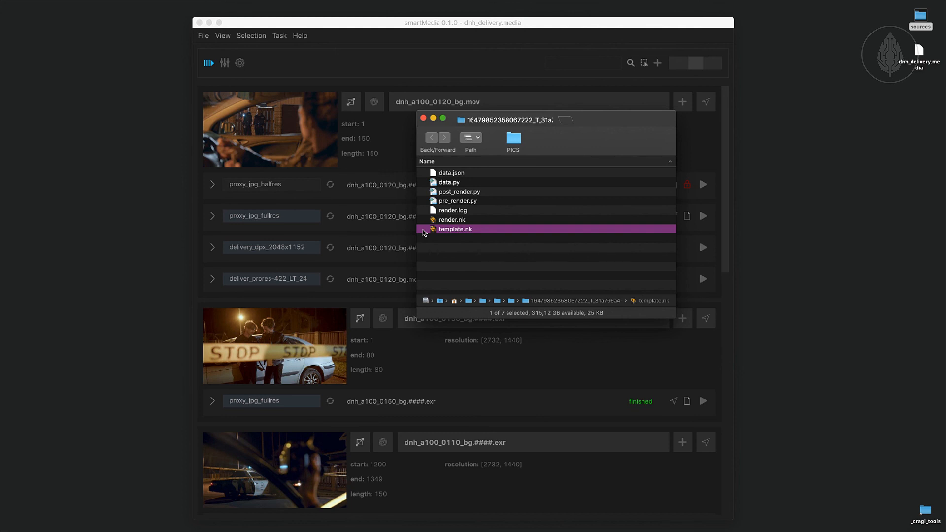
pyautogui.click(425, 221)
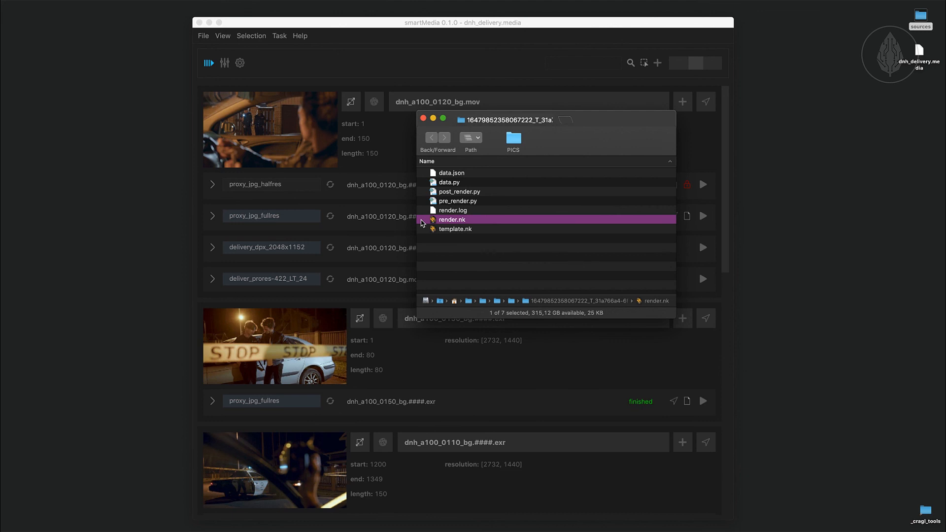
pyautogui.click(437, 187)
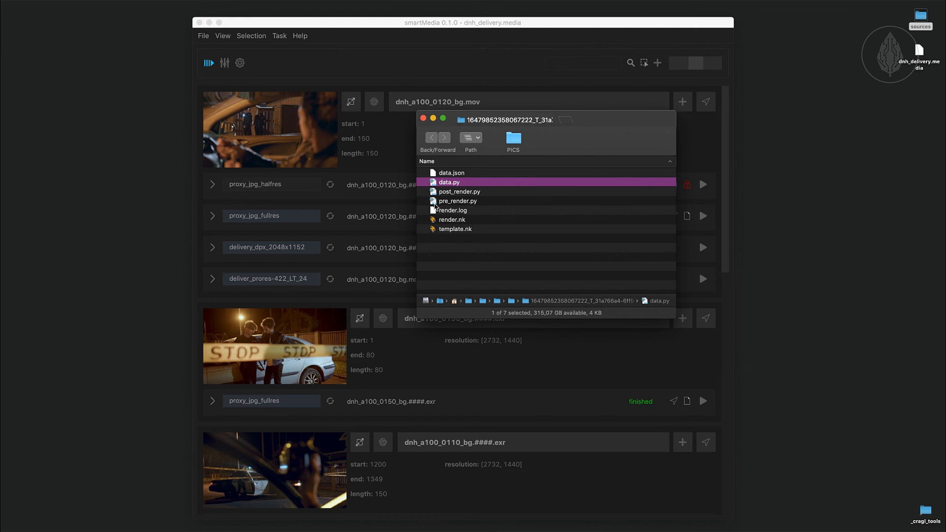
pyautogui.click(427, 202)
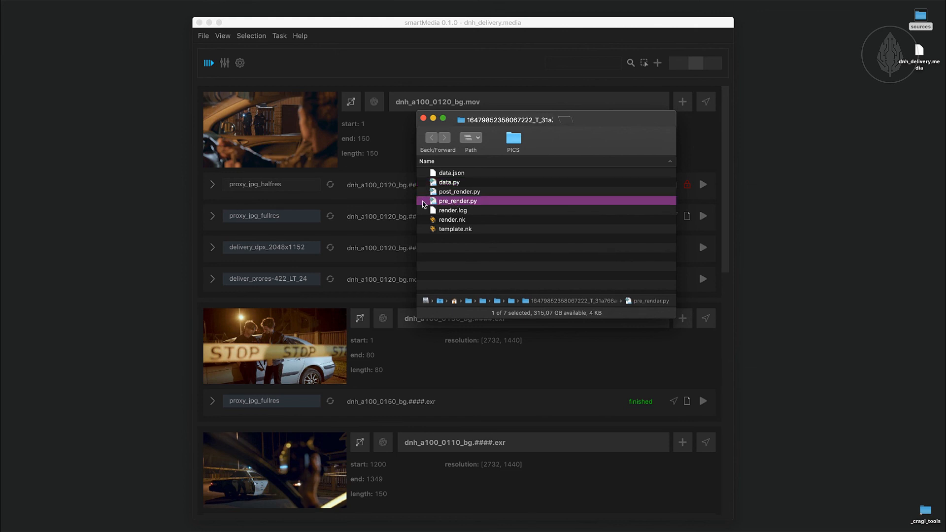
pyautogui.click(435, 192)
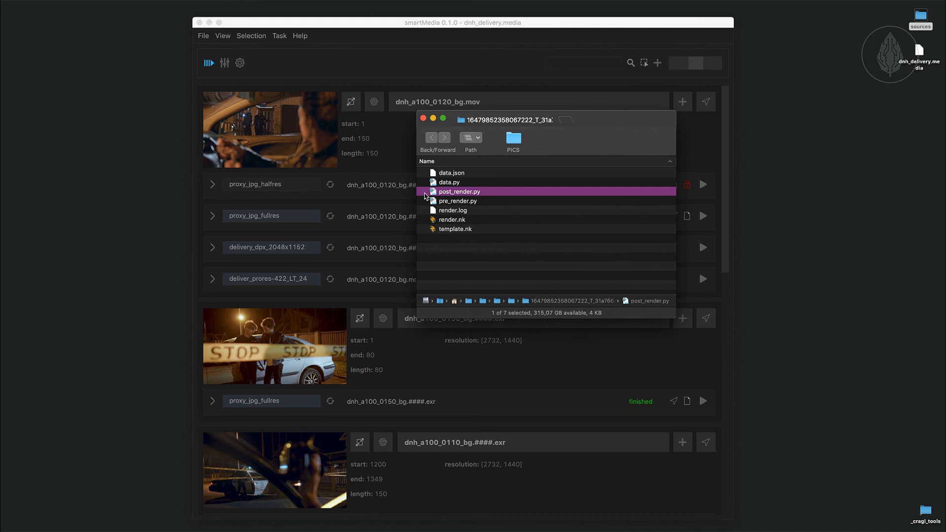
pyautogui.click(423, 173)
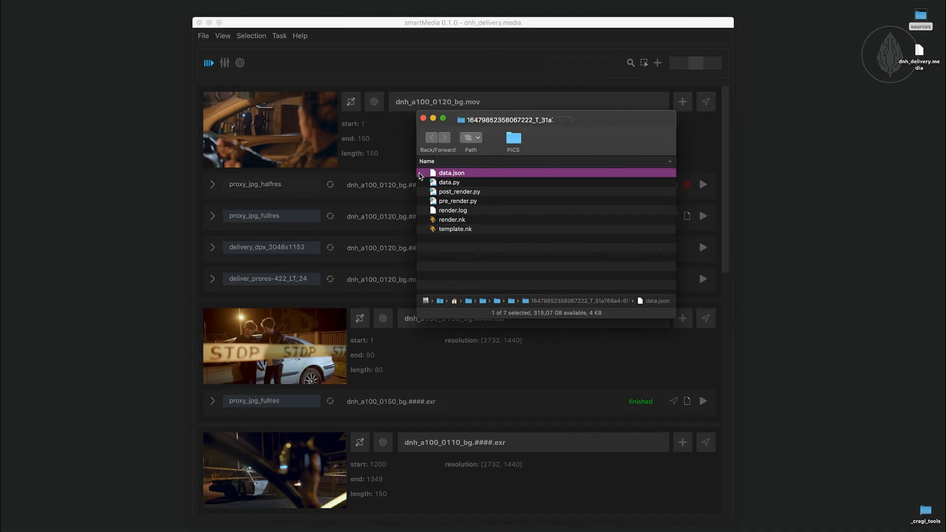
pyautogui.click(423, 118)
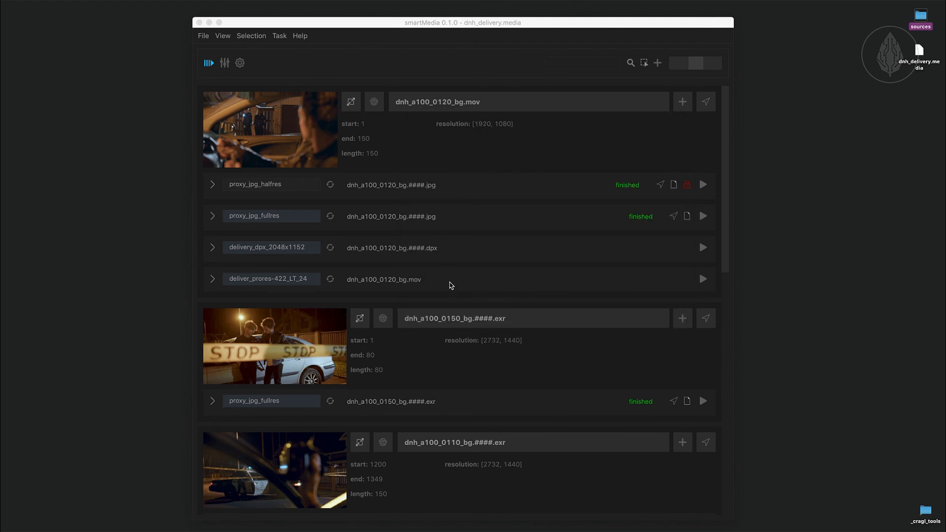
# - Run only the setup of the deliver_prores-422_LT_24 task for dnh_a100_0120_bg.mov, without rendering it
pyautogui.click(450, 285)
pyautogui.press('i')
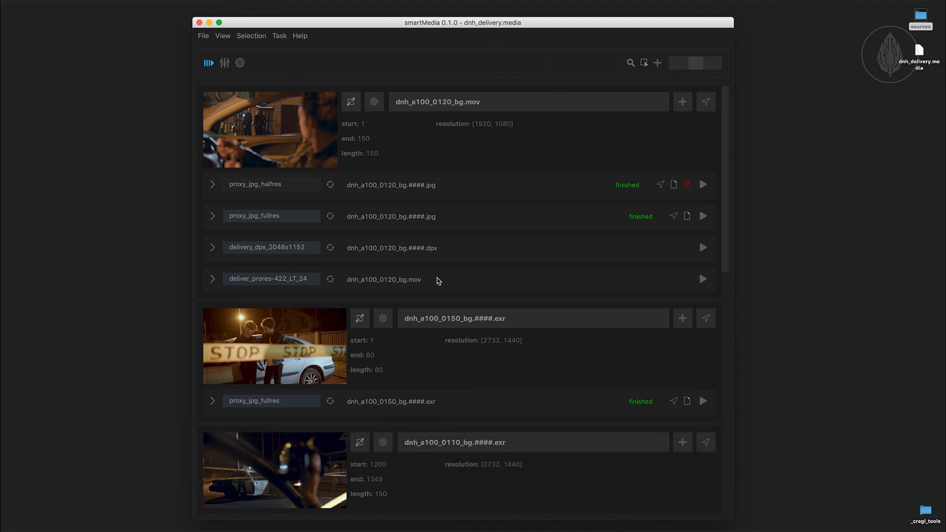
pyautogui.rightClick(437, 281)
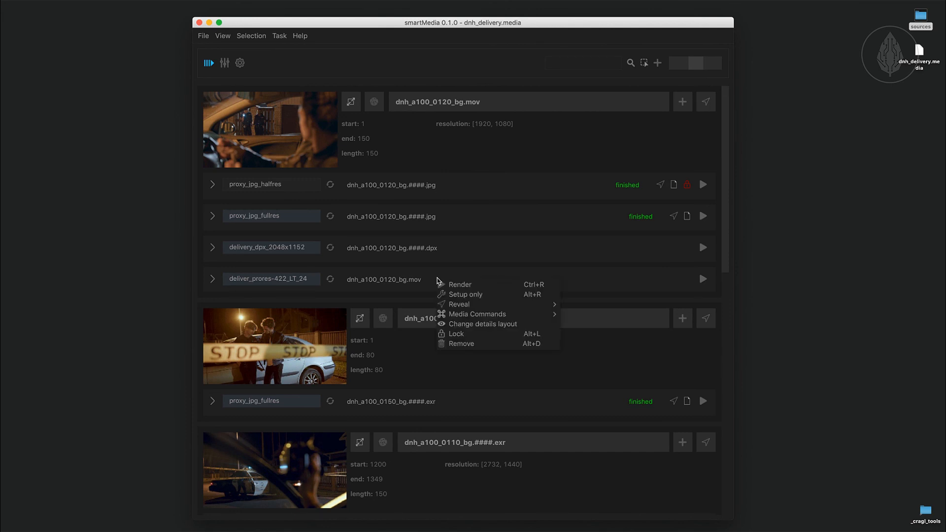
pyautogui.click(459, 294)
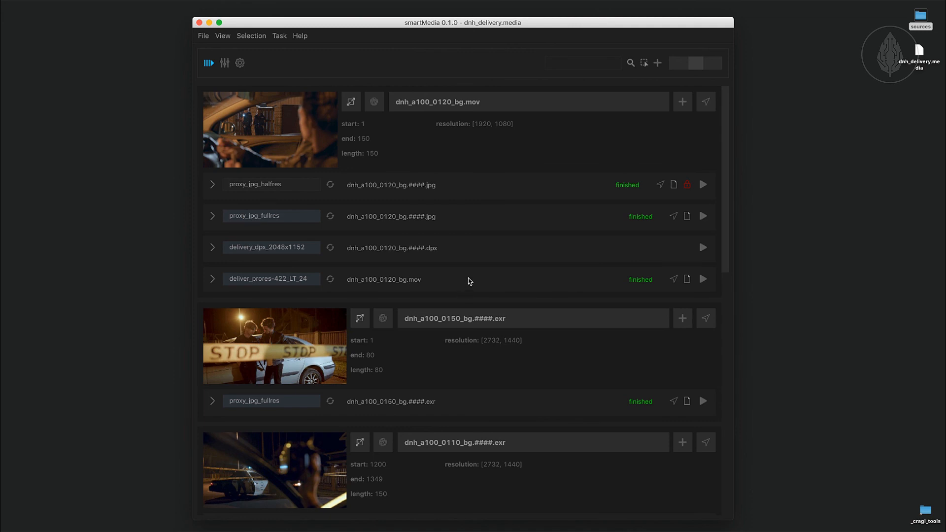
# - Reveal the task folder of the set-up deliver_prores-422_LT_24 task and check the files in it
pyautogui.rightClick(468, 282)
pyautogui.moveTo(566, 305)
pyautogui.click(614, 315)
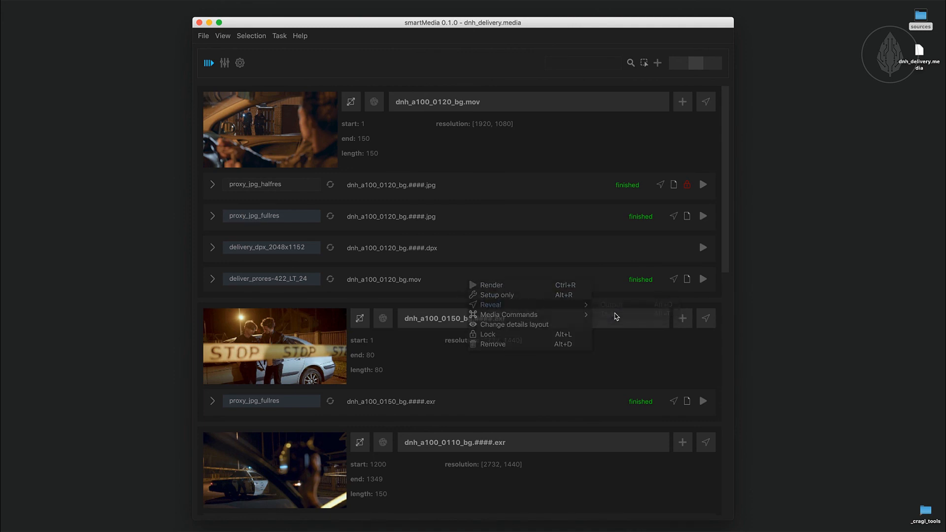
pyautogui.click(456, 230)
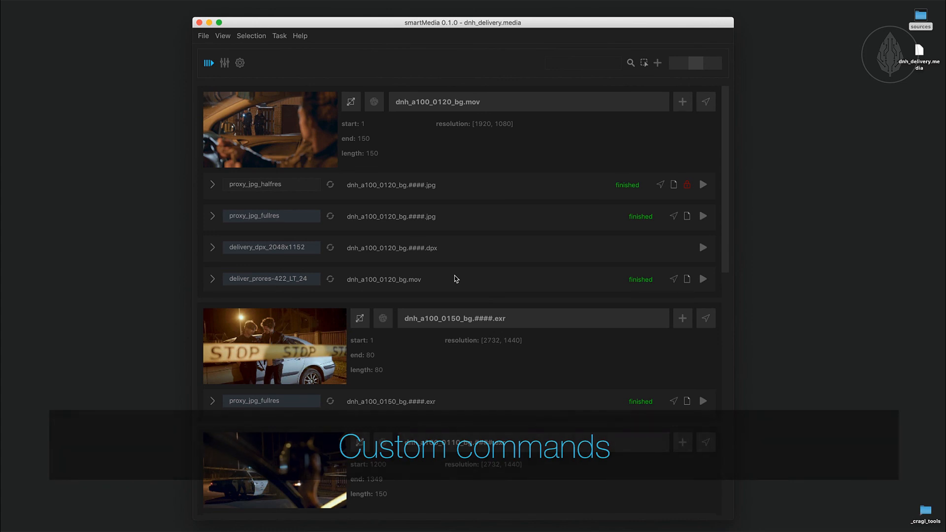
# - View the media commands available for the deliver_prores-422_LT_24 task without running any of them
pyautogui.rightClick(456, 279)
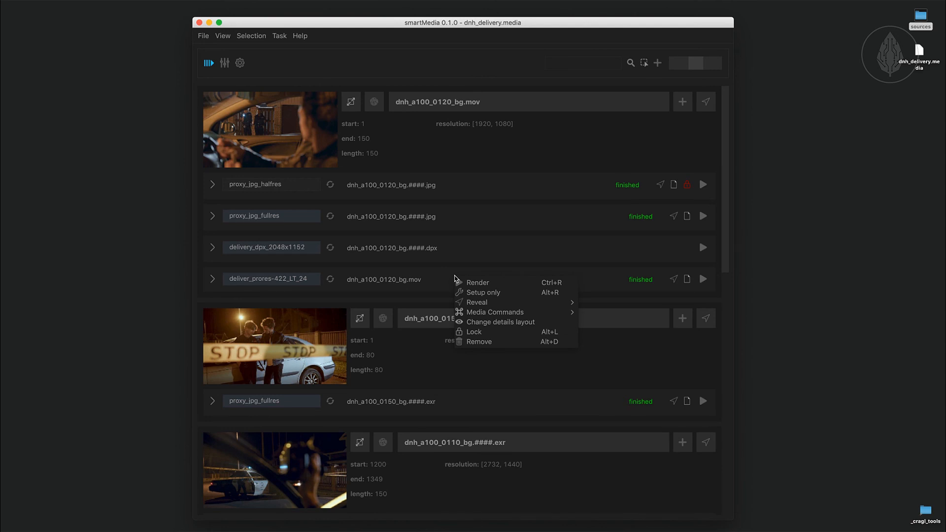
pyautogui.moveTo(479, 314)
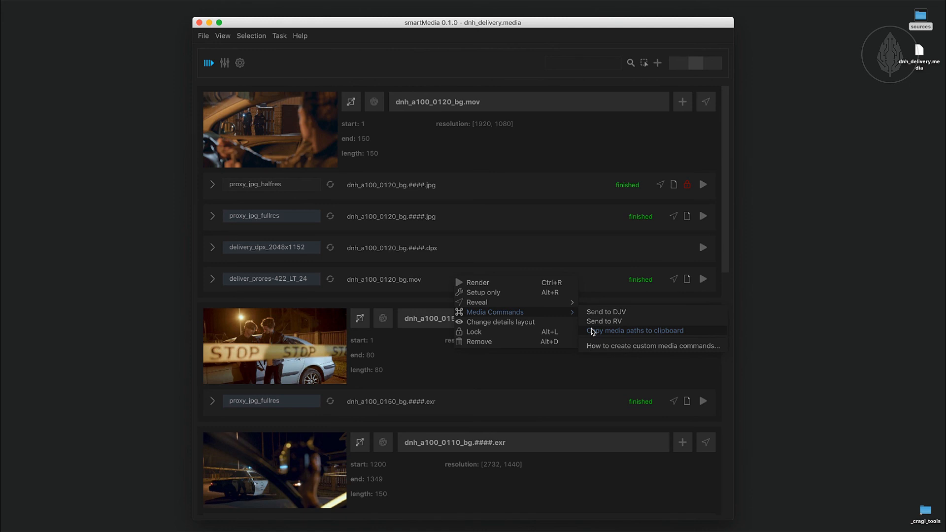
pyautogui.click(510, 153)
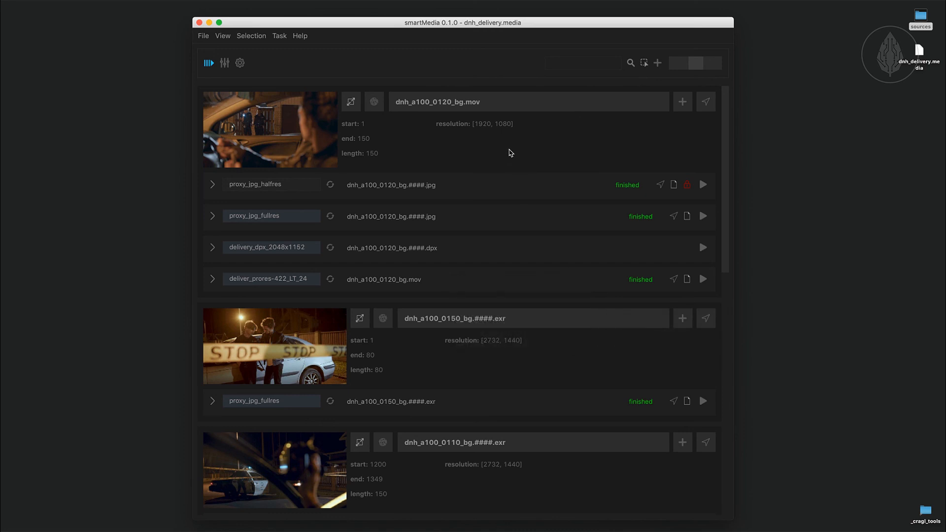